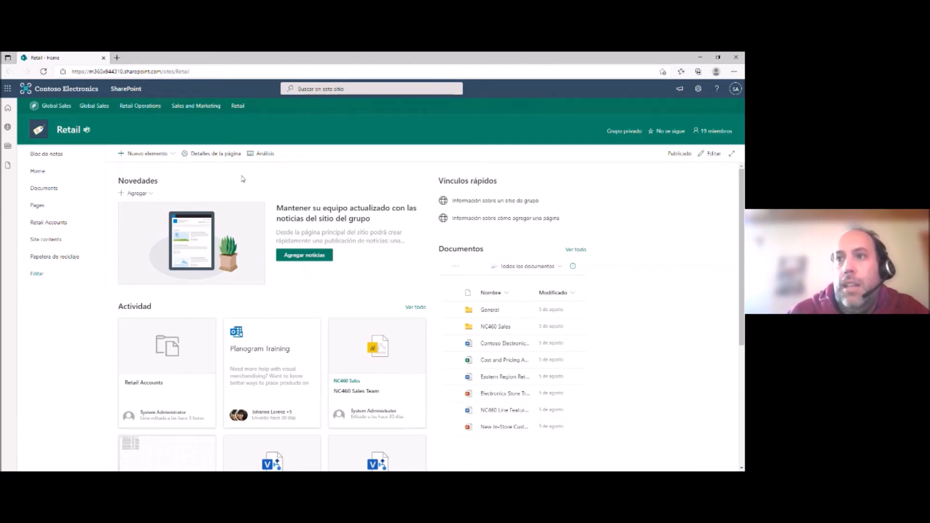
Start a new item in the Retail Accounts list and try free-text entries in its Account Manager field
left_click(79, 226)
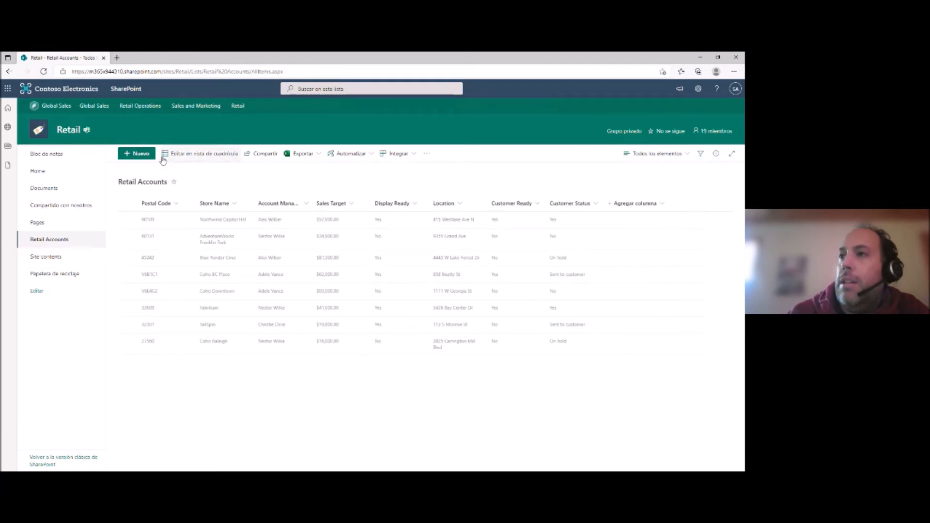
left_click(141, 155)
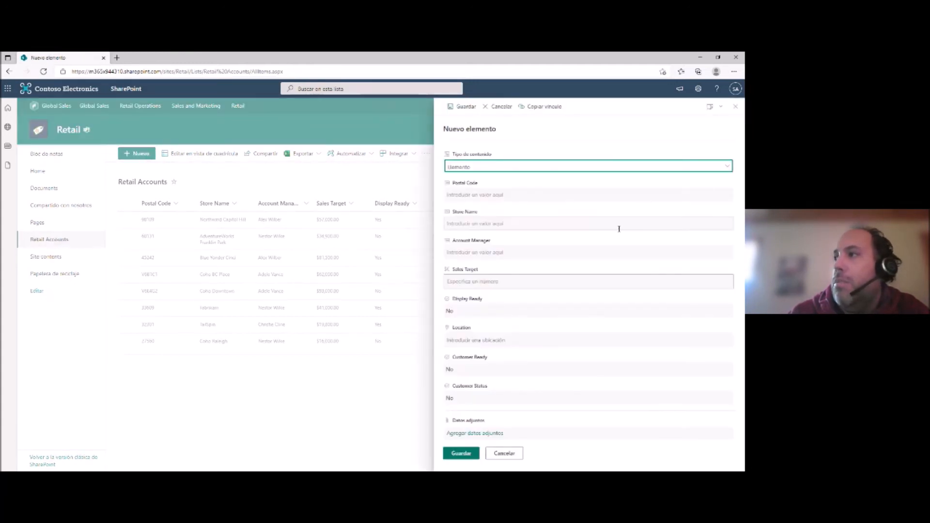
left_click(482, 252)
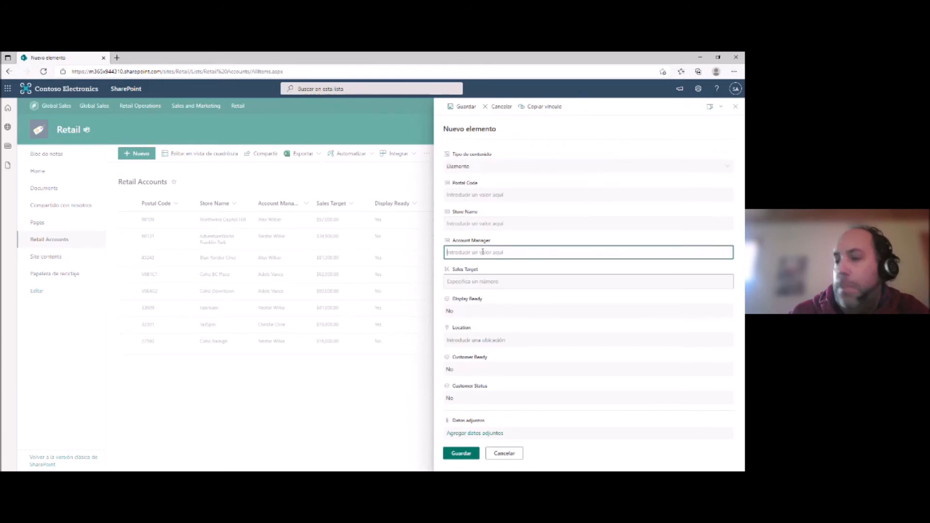
type("gfhgscfgsdfg")
left_click(494, 276)
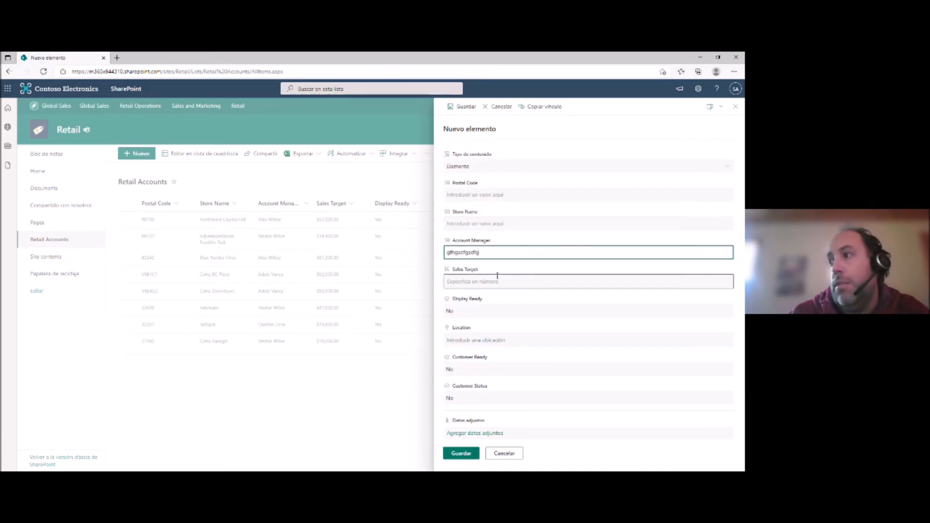
double_click(507, 253)
type("dsfgdfsdgf")
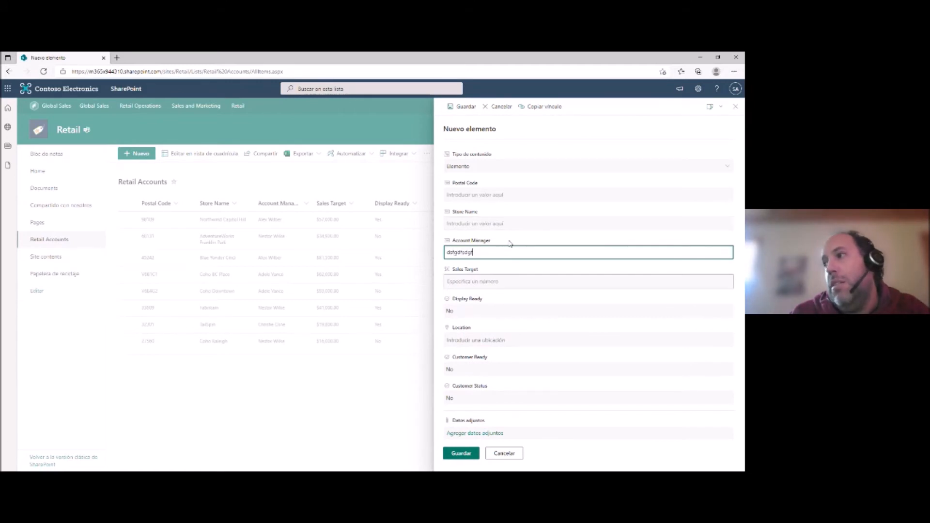
left_click(512, 240)
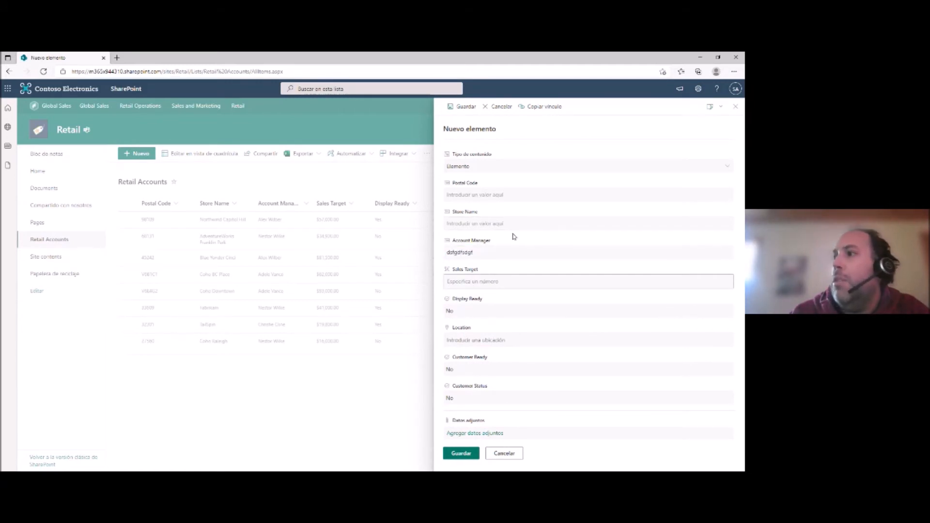
left_click(515, 226)
double_click(491, 249)
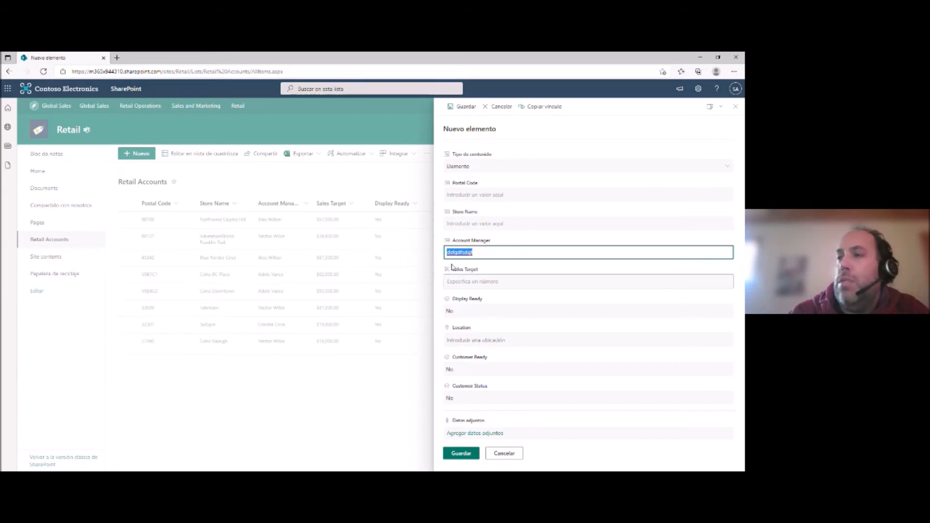
type("sdfgdsfgdd")
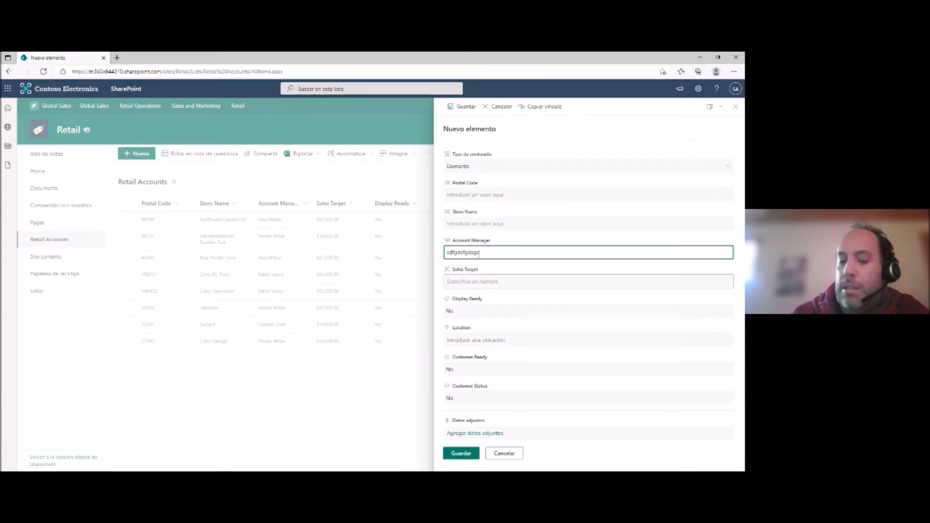
Clear the Account Manager entry and close the new item form without saving
key("BackSpace")
key("BackSpace")
key("BackSpace")
key("BackSpace")
key("BackSpace")
key("BackSpace")
key("BackSpace")
key("BackSpace")
key("BackSpace")
key("BackSpace")
key("BackSpace")
key("BackSpace")
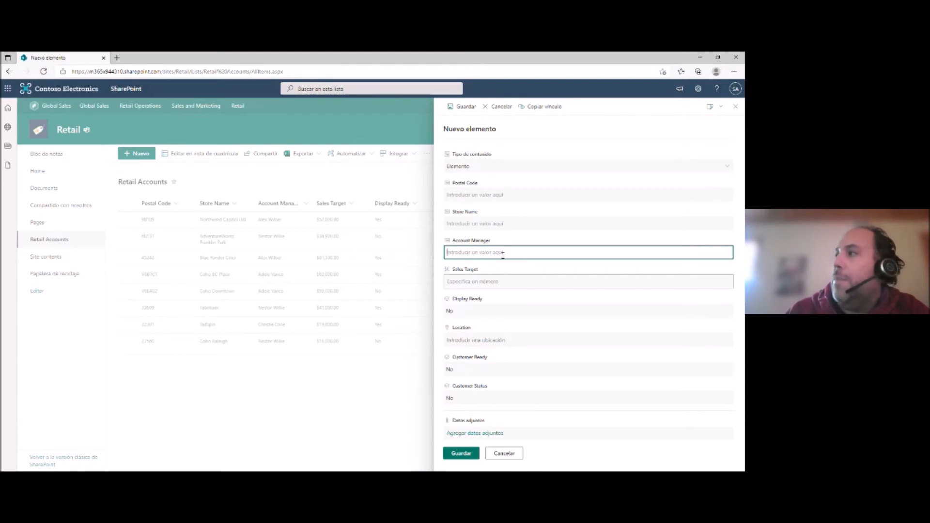
left_click(735, 106)
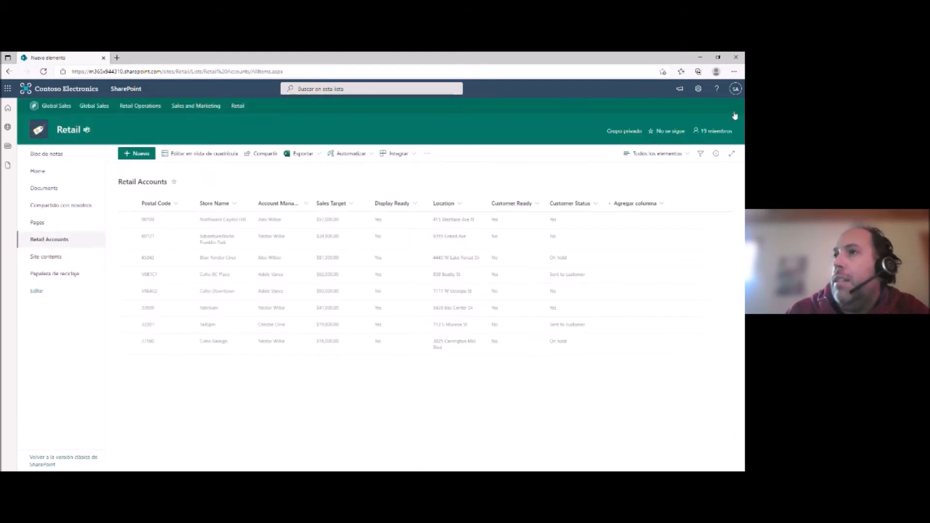
Examine the Account Managers list on the Sales and Marketing site
left_click(210, 106)
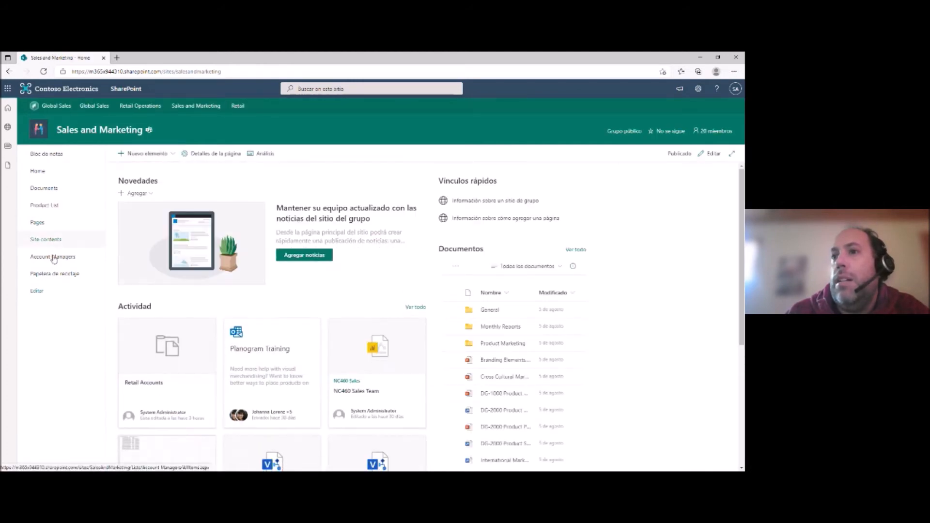
left_click(53, 257)
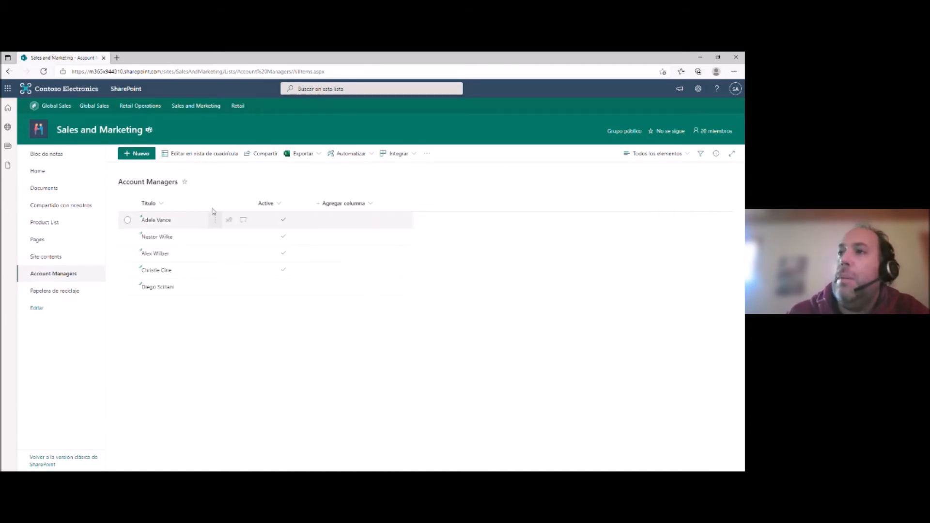
Return to the Retail site's Retail Accounts list and open its form for customization in Power Apps
left_click(238, 109)
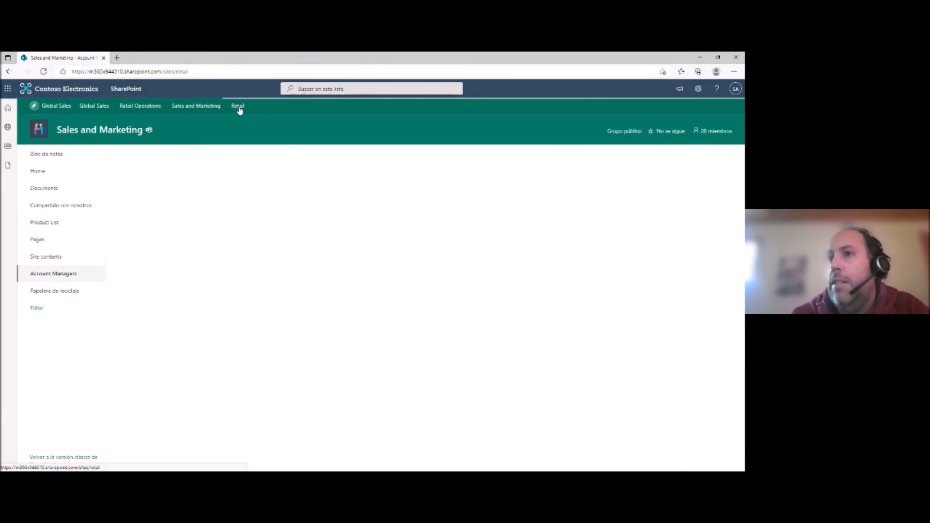
left_click(55, 227)
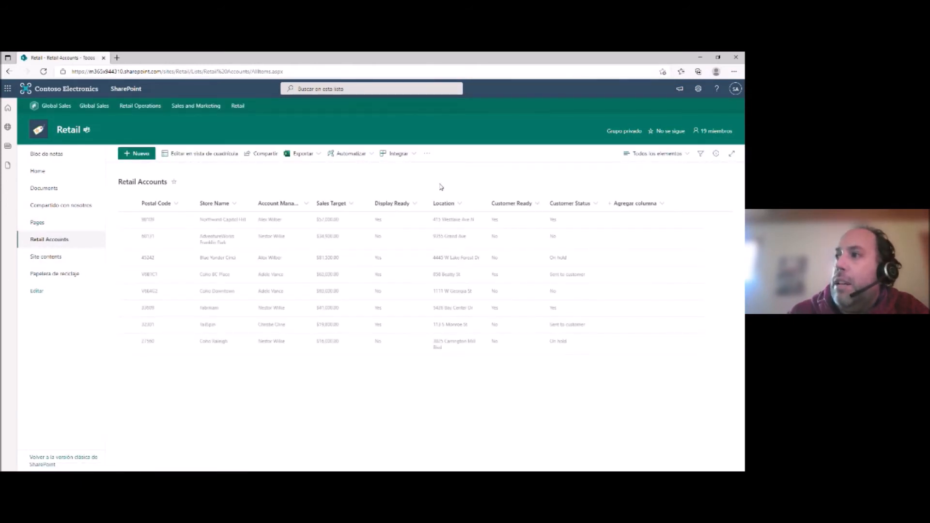
left_click(416, 156)
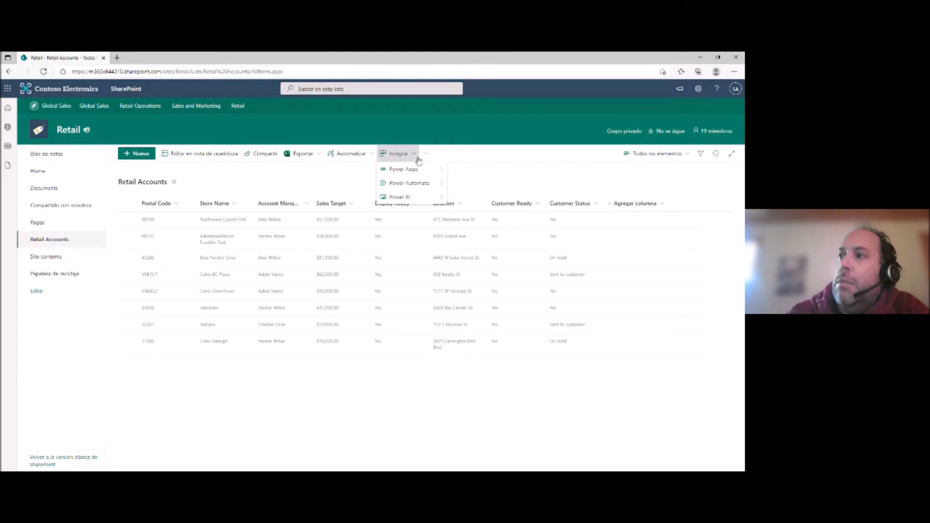
mouse_move(412, 169)
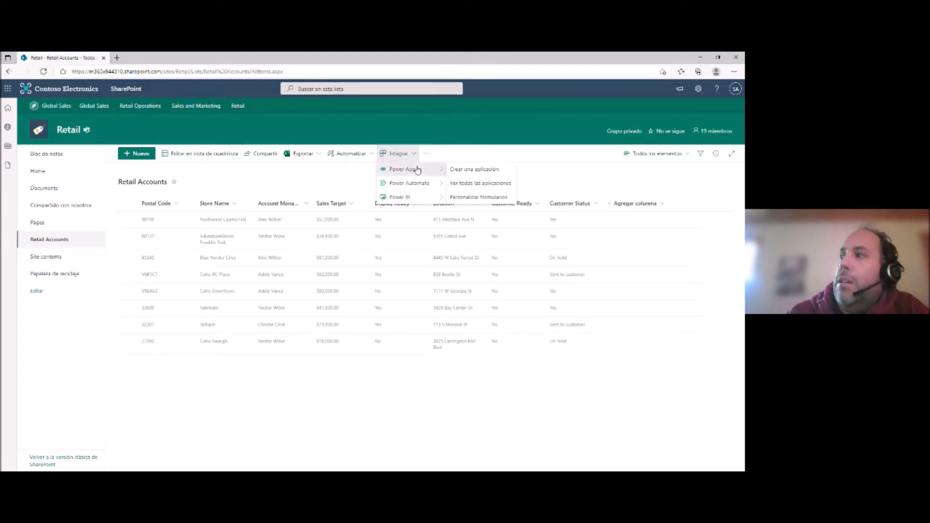
left_click(486, 198)
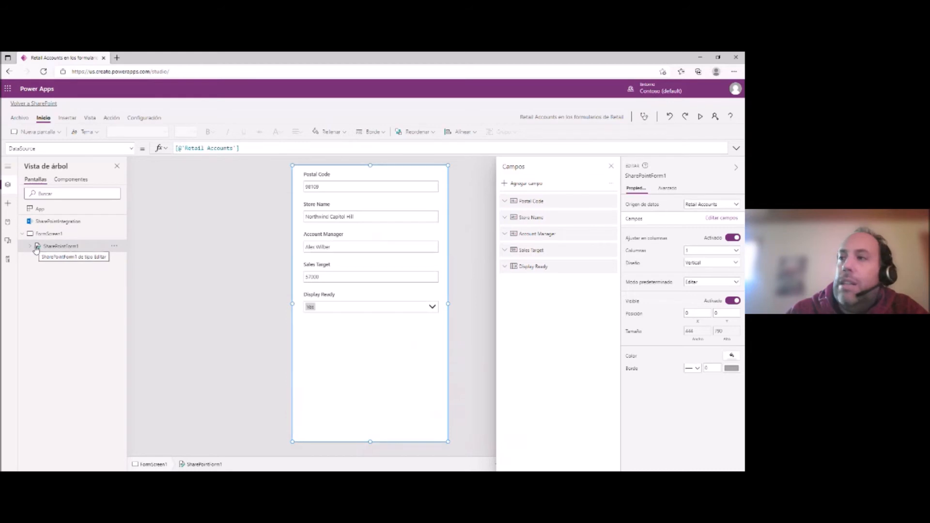
Inspect the SharePointIntegration object, SharePointForm1 and the form's Store Name card
left_click(102, 221)
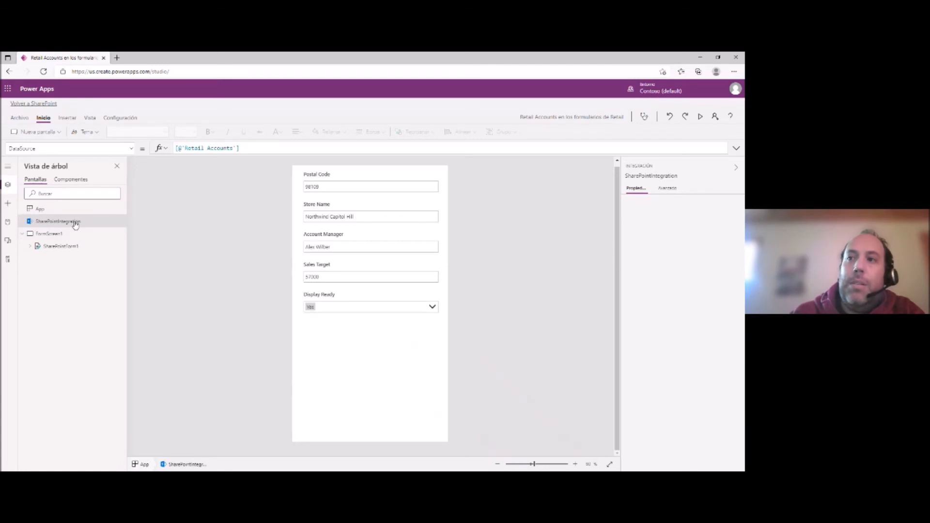
left_click(68, 246)
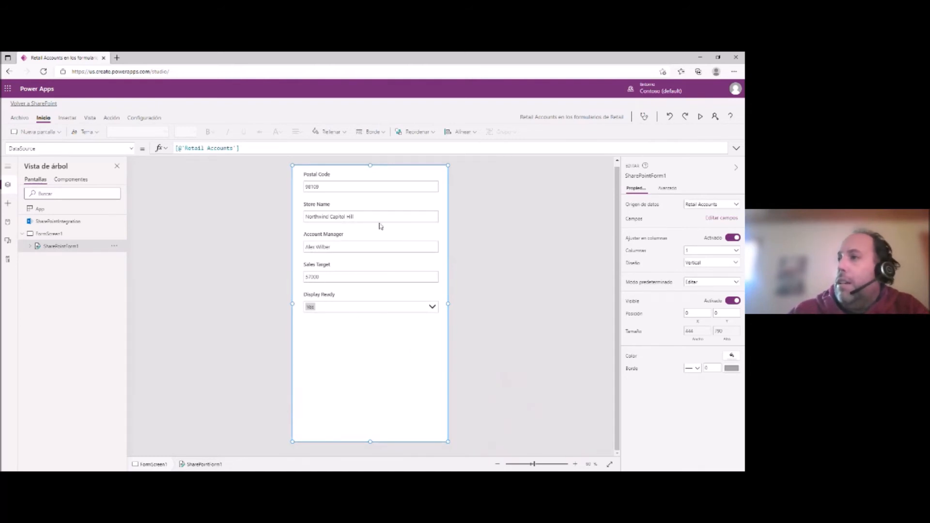
left_click(393, 201)
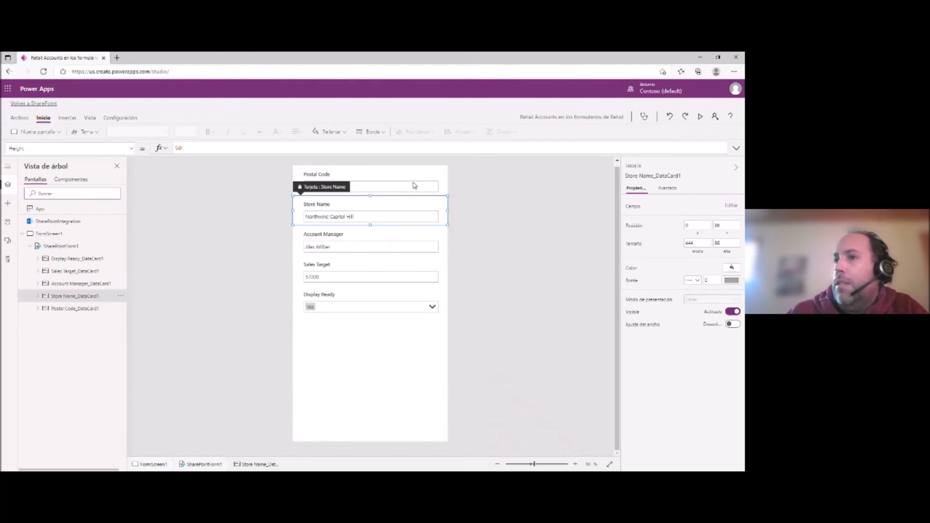
left_click(82, 246)
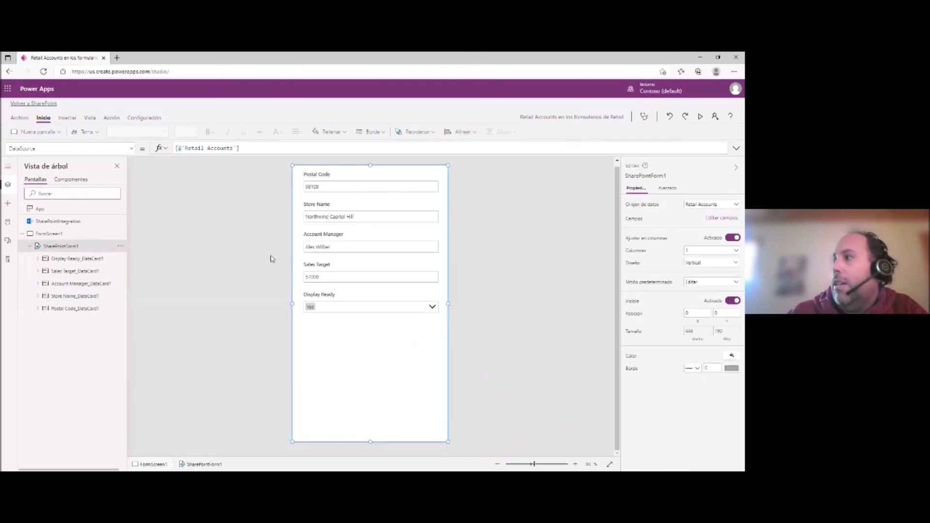
Browse the fields available to add to SharePointForm1, then close the field list without adding any
left_click(708, 219)
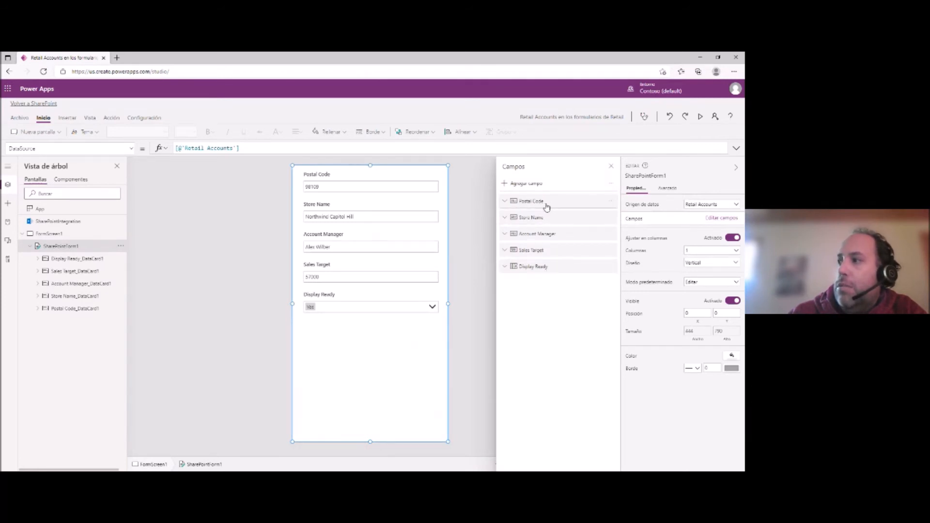
left_click(513, 185)
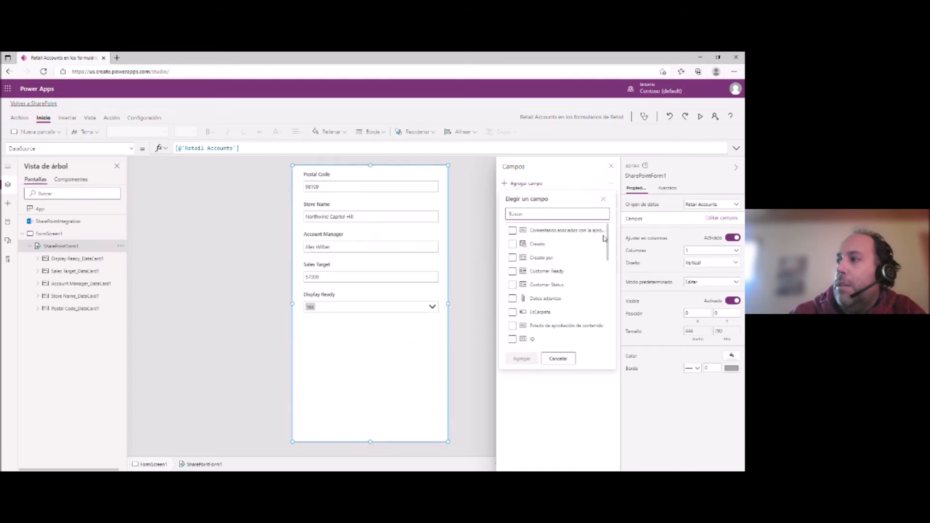
left_click_drag(609, 235, 598, 304)
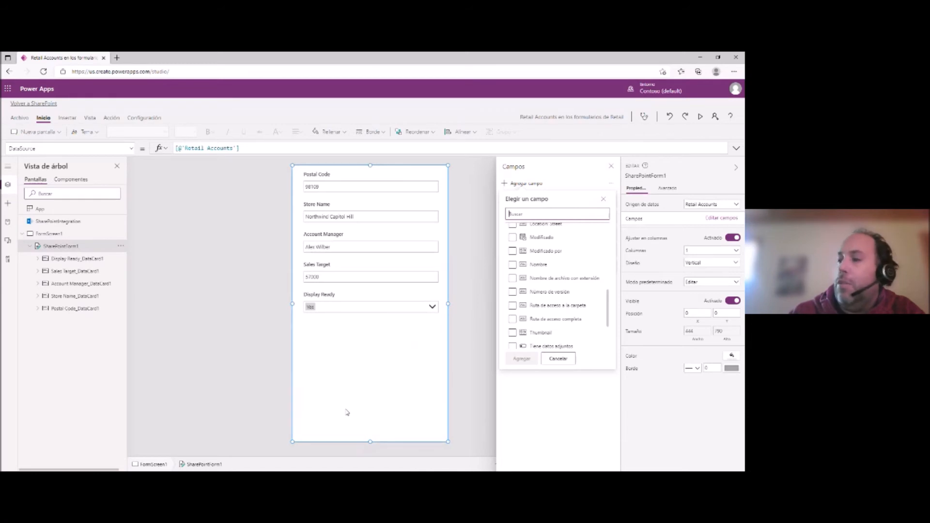
left_click(569, 361)
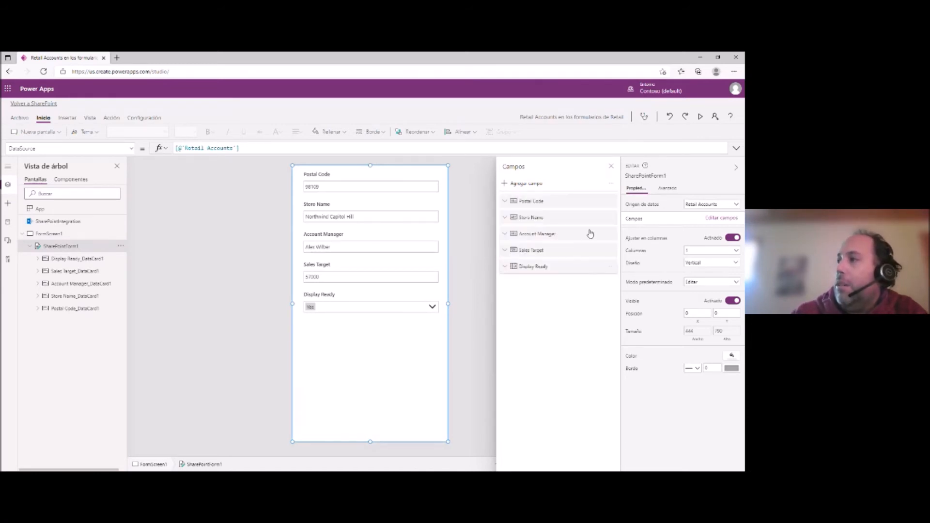
left_click(610, 167)
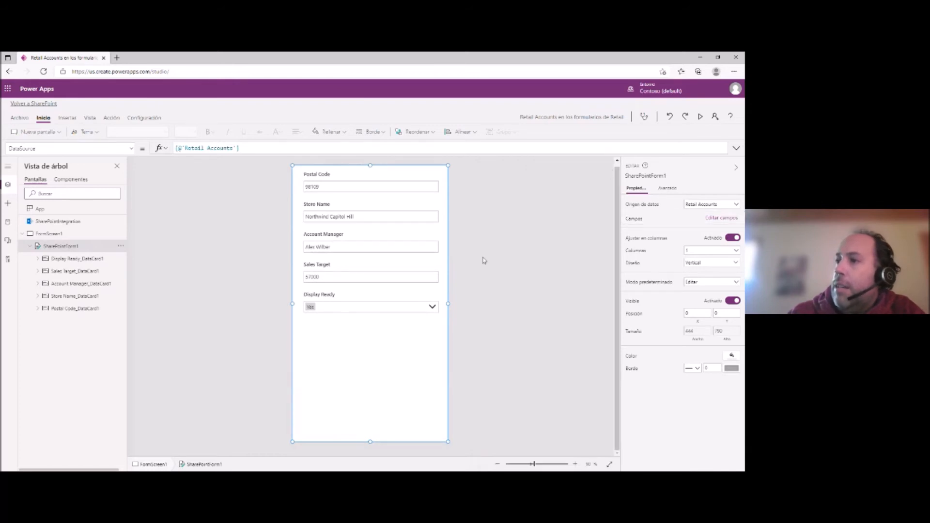
Inspect the Account Manager card along with its text input and label controls
left_click(342, 247)
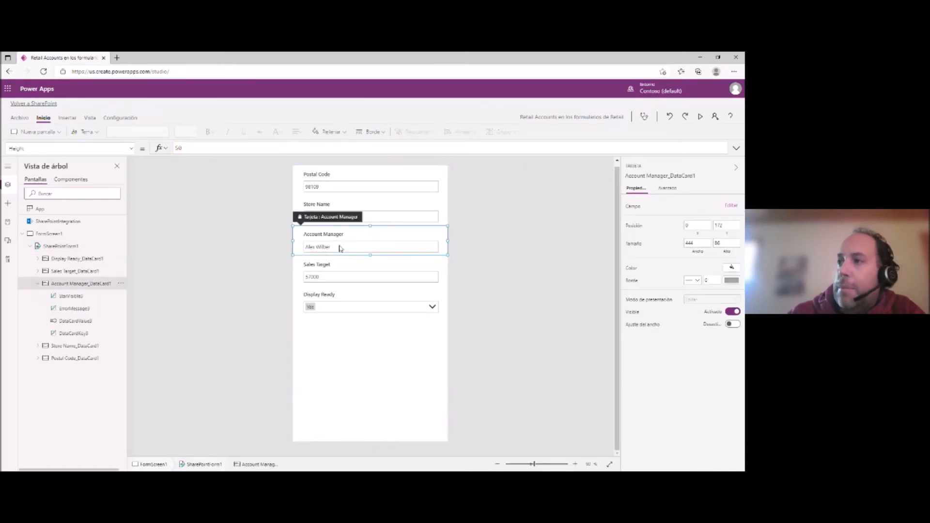
left_click(330, 247)
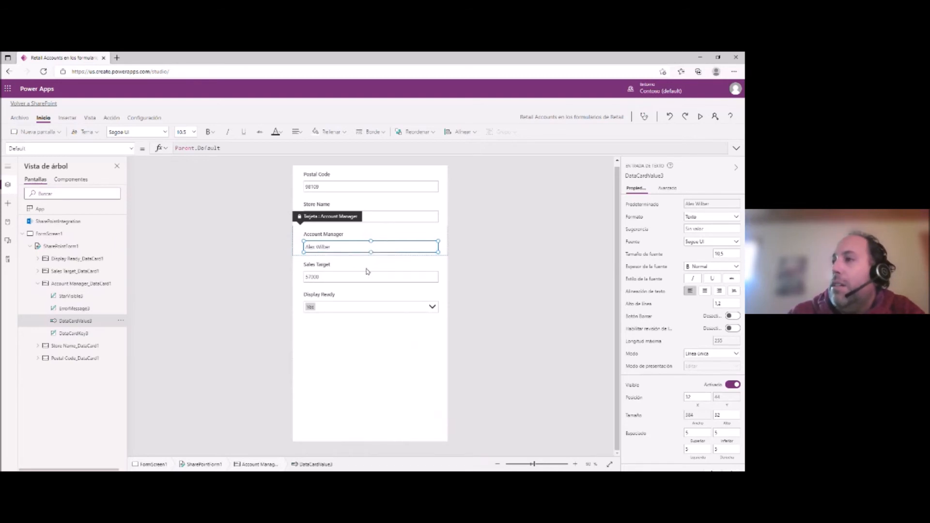
left_click(395, 234)
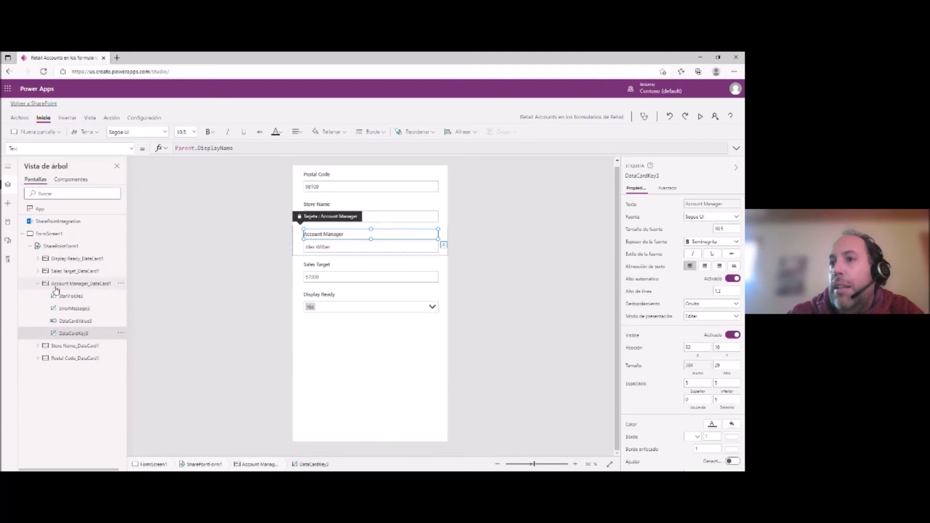
left_click(39, 285)
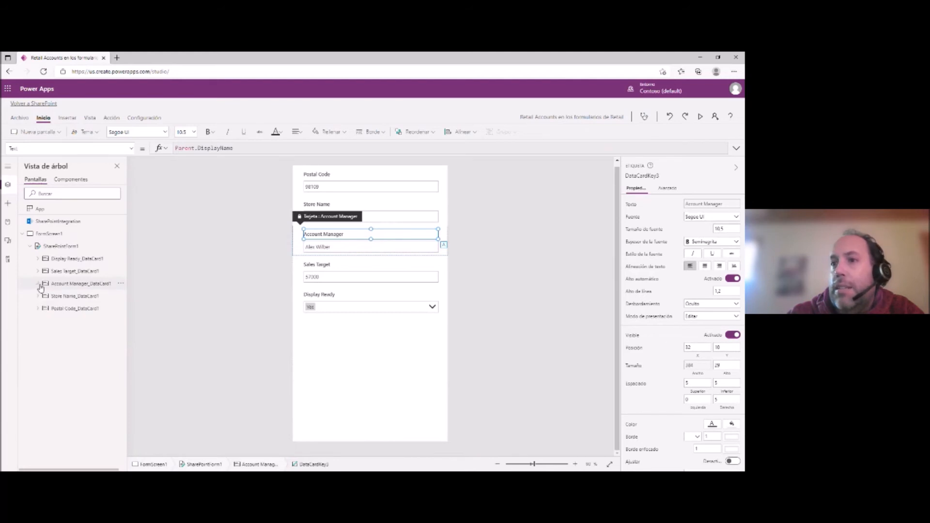
Go through SharePointForm1 and its data cards one by one, from Display Ready to Postal Code
left_click(62, 247)
left_click(74, 260)
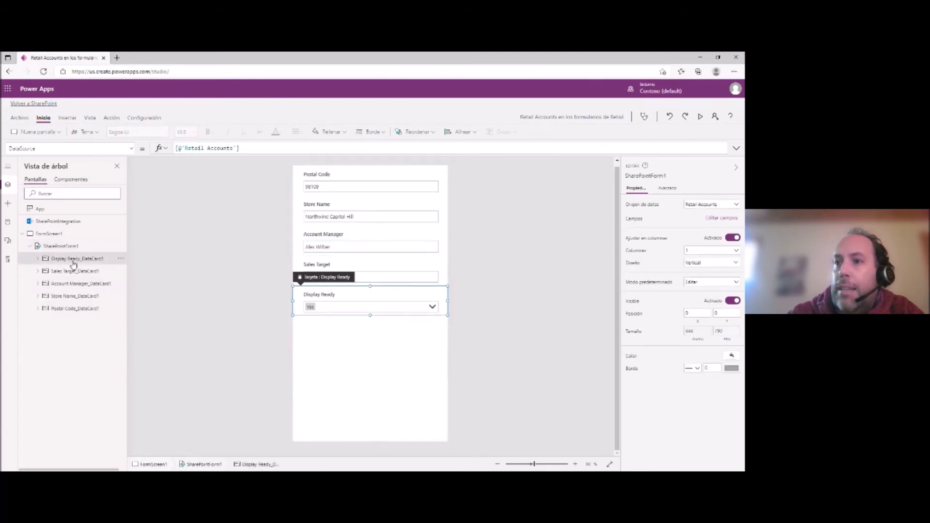
left_click(76, 273)
left_click(76, 284)
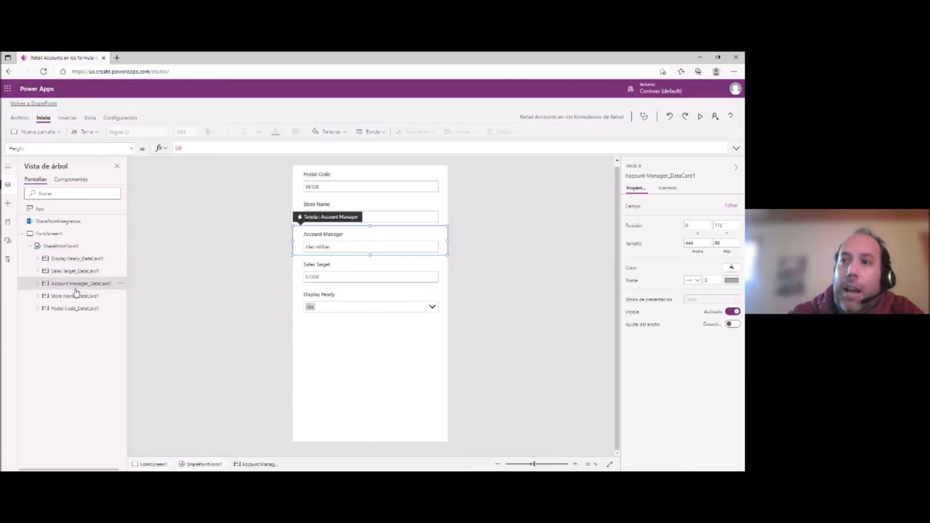
left_click(75, 297)
left_click(74, 309)
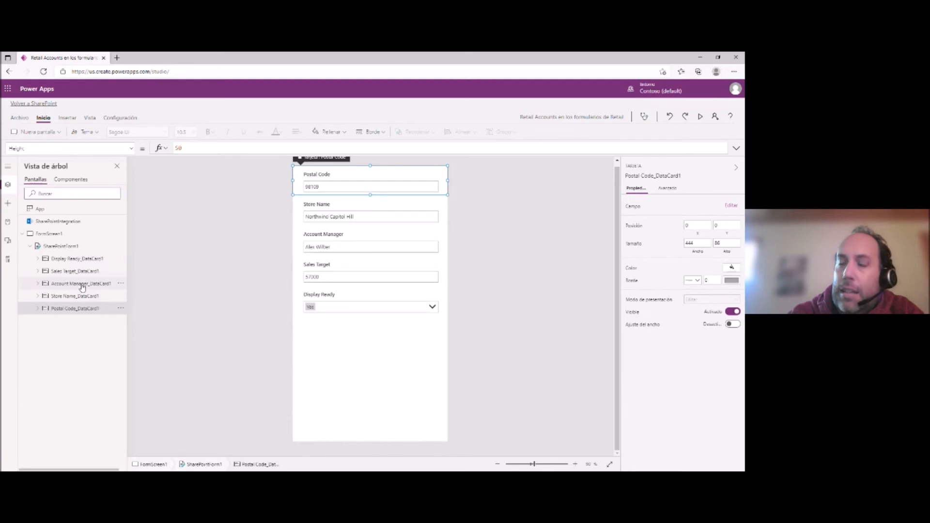
Unlock the Account Manager data card so that its advanced properties can be edited
left_click(82, 286)
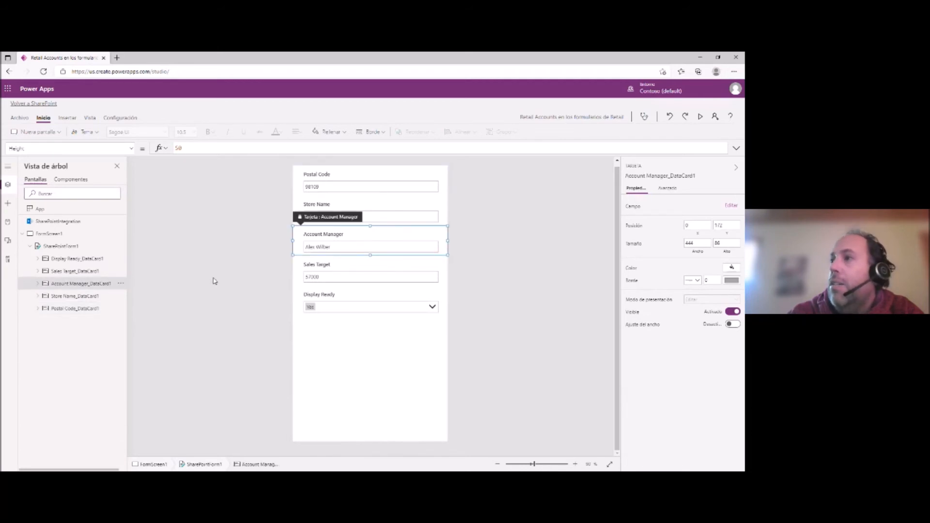
left_click(666, 190)
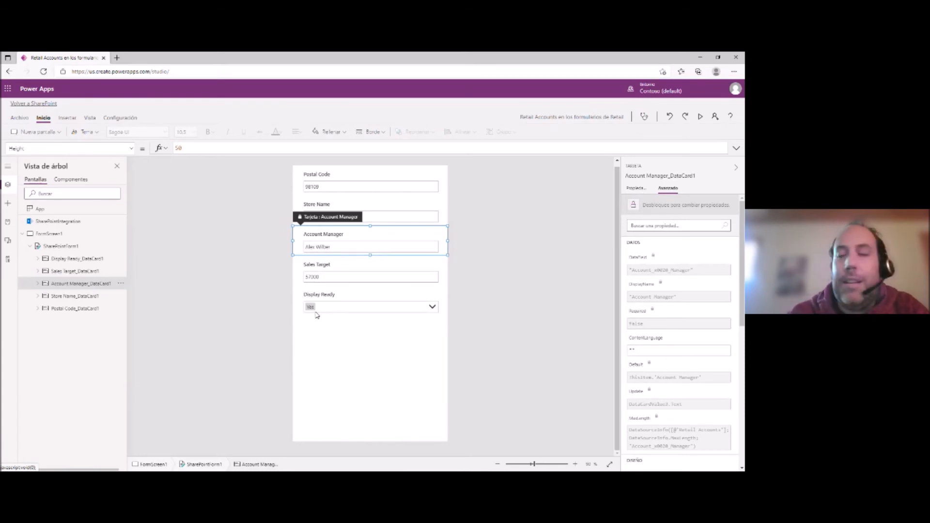
left_click(635, 205)
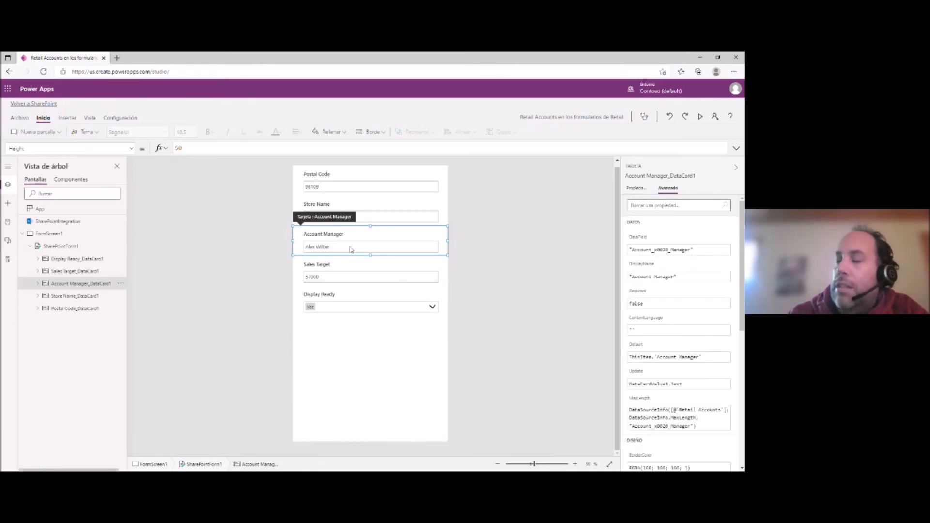
left_click(496, 300)
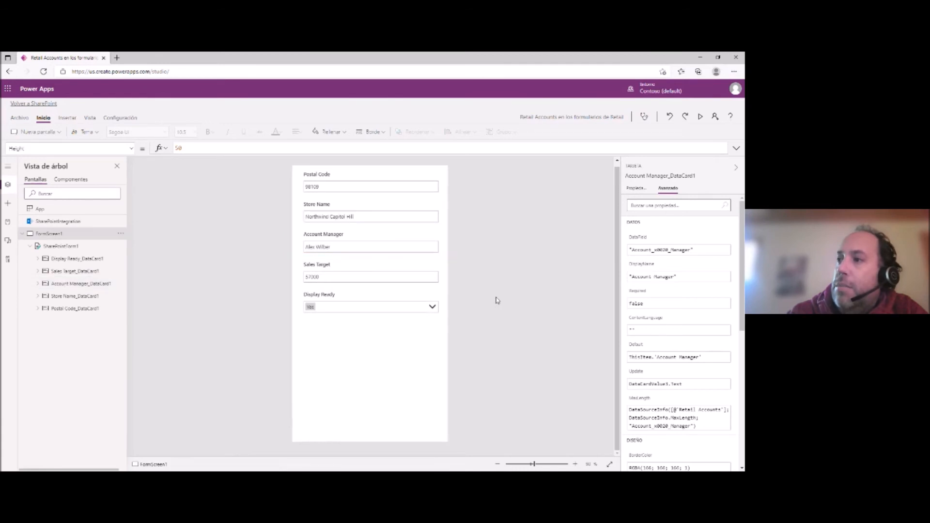
Replace the text input in the Account Manager card with a dropdown list control
left_click(359, 251)
left_click(359, 247)
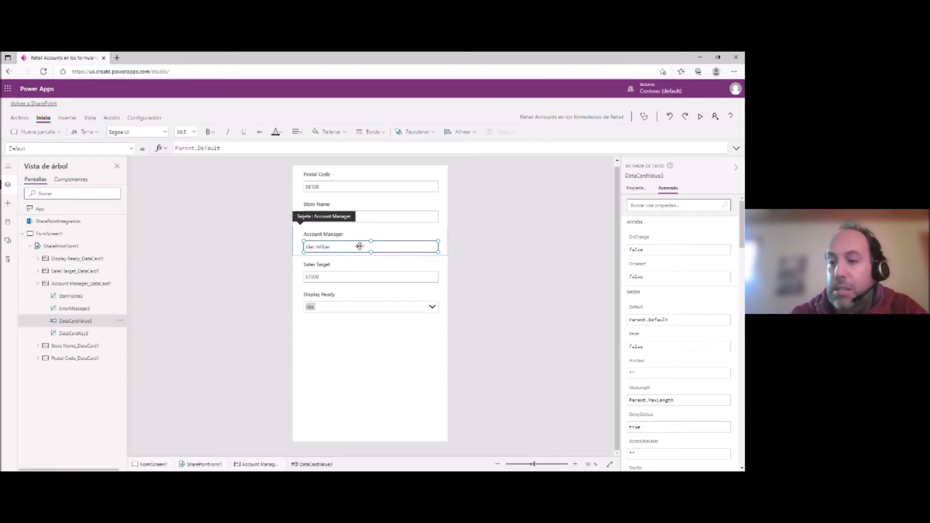
key("Delete")
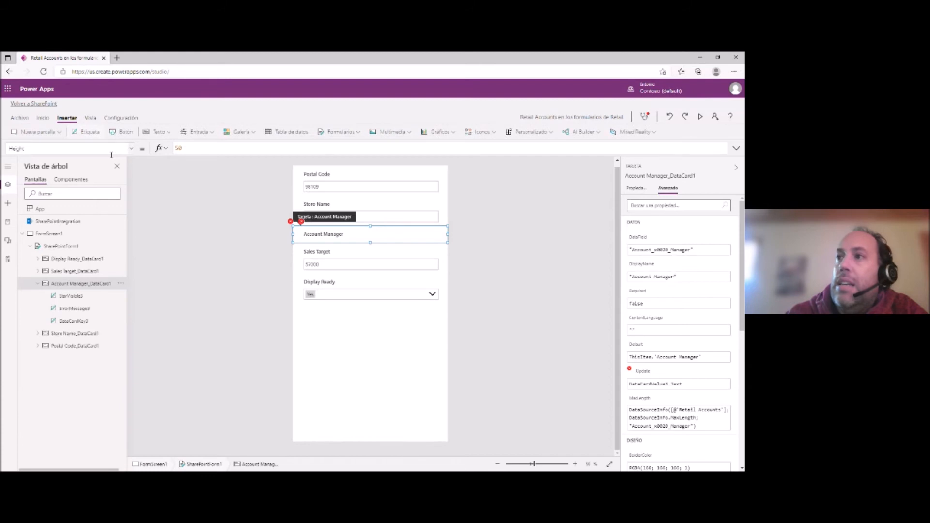
left_click(197, 134)
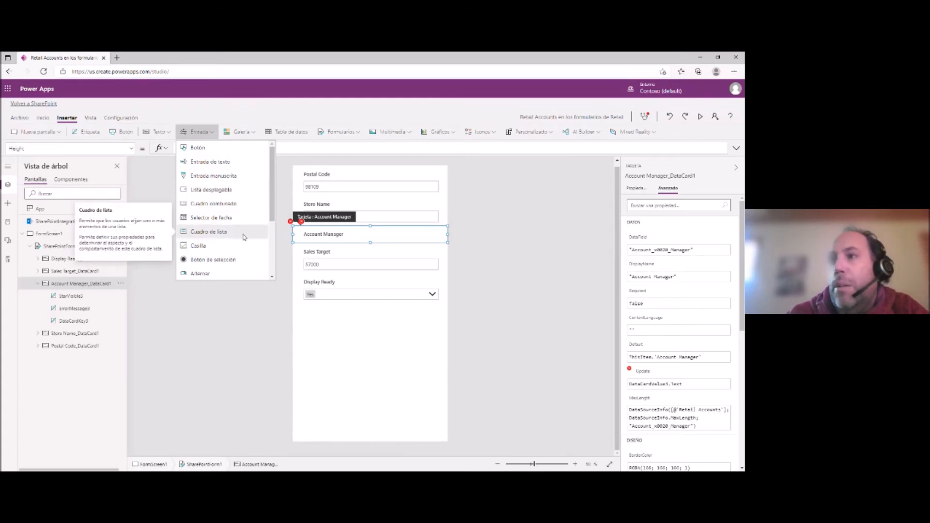
left_click(237, 190)
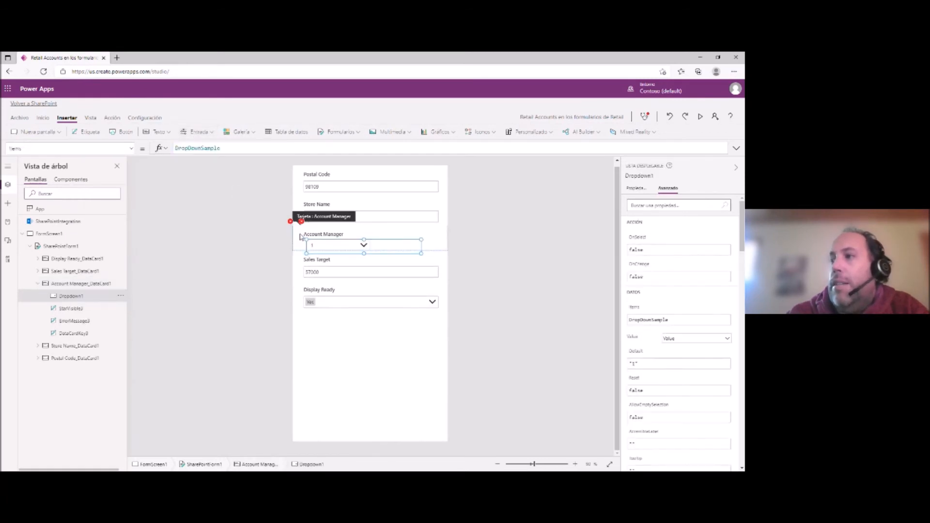
Try to reposition the new dropdown inside the Account Manager card and reselect it
left_click_drag(375, 242, 370, 235)
left_click(424, 236)
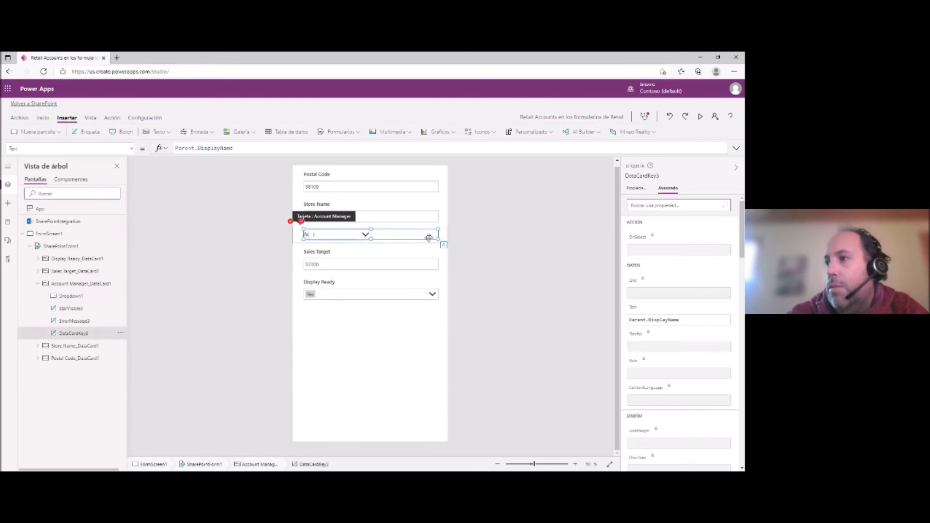
left_click(405, 247)
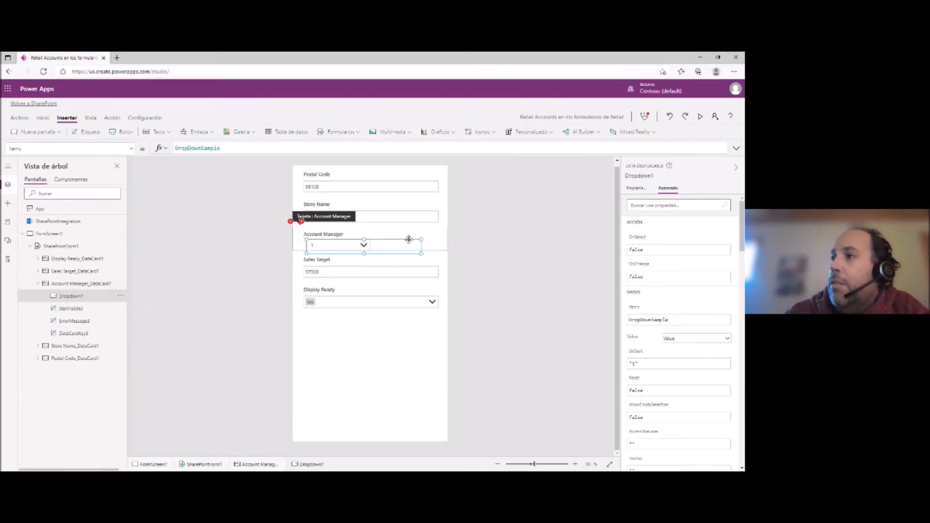
left_click(459, 239)
left_click(361, 247)
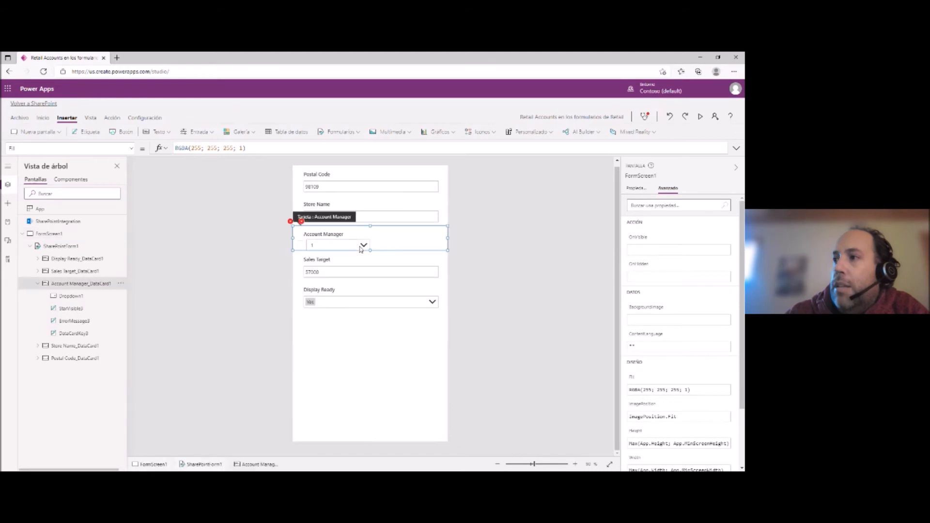
left_click(365, 246, "alt")
left_click(366, 246)
left_click(363, 244)
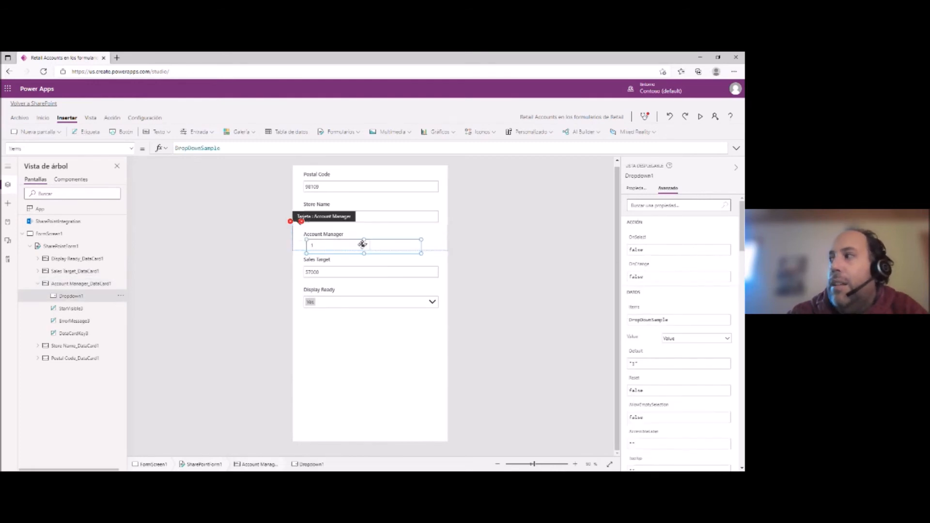
Add the Account Managers list from the Sales and Marketing site as a data source through the existing SharePoint connection
left_click(636, 188)
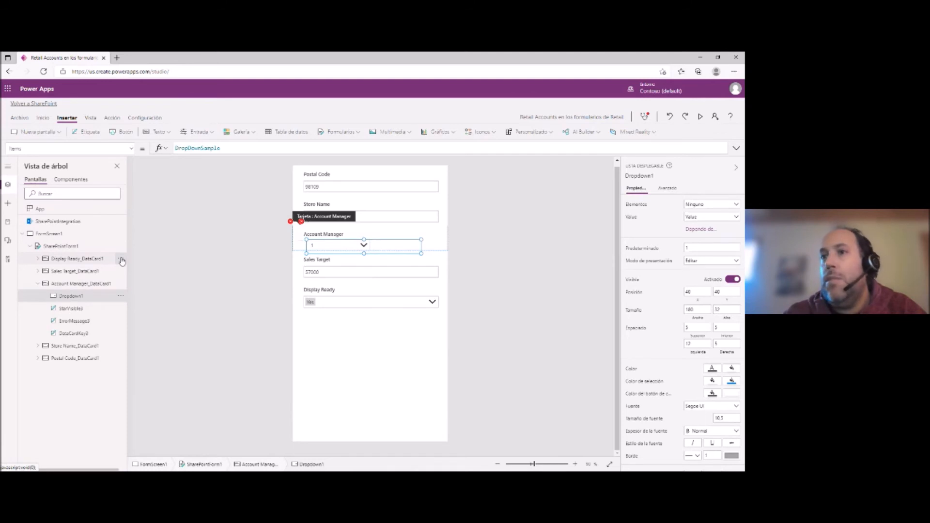
left_click(6, 222)
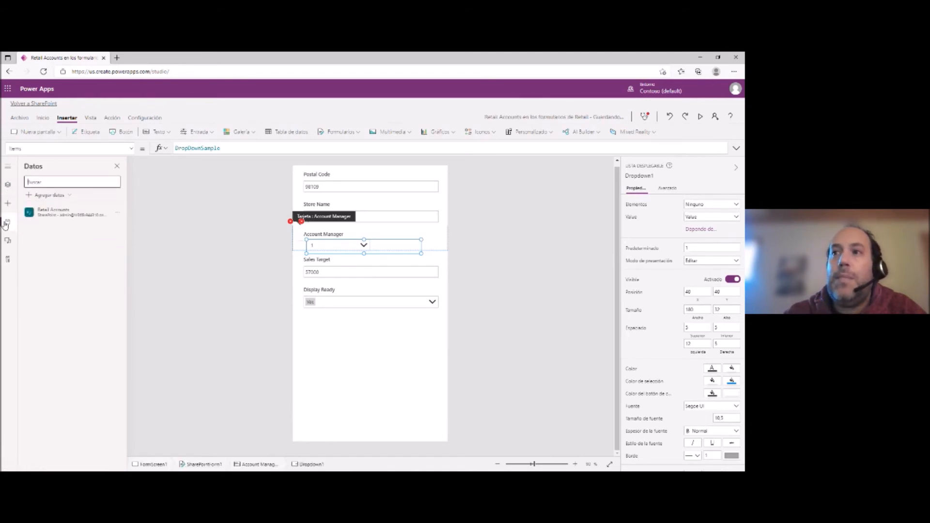
left_click(70, 197)
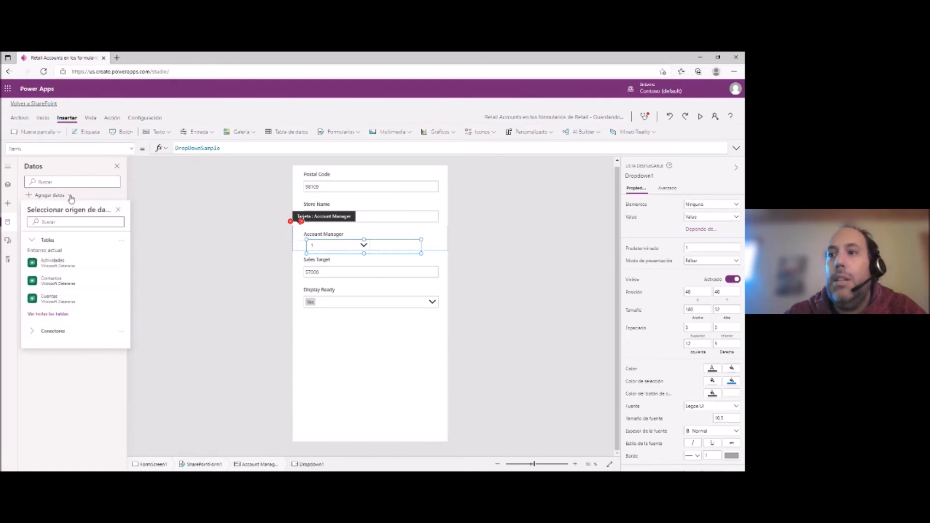
left_click(46, 330)
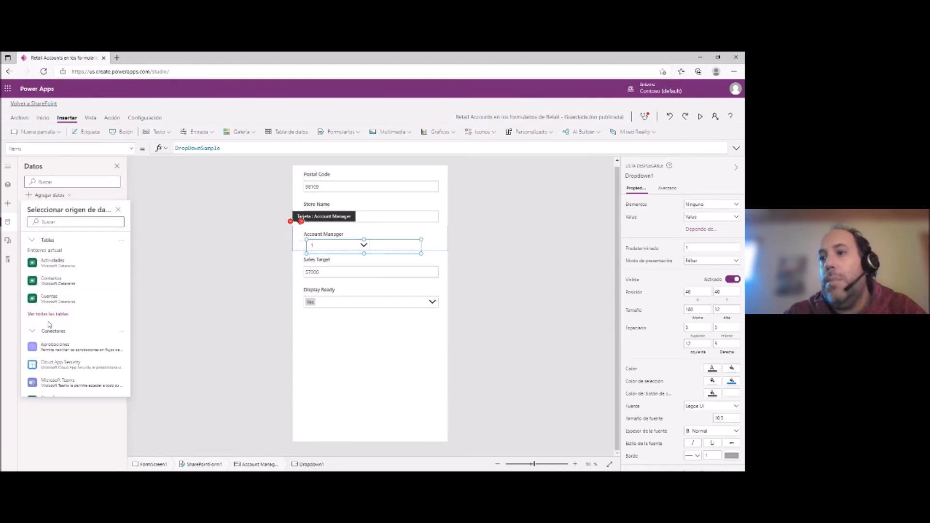
scroll(50, 324, "down", 2)
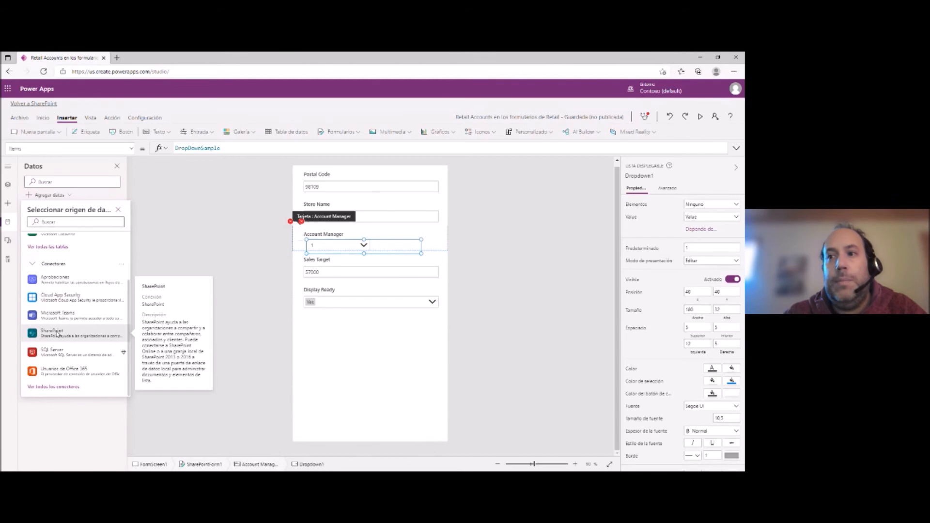
left_click(57, 333)
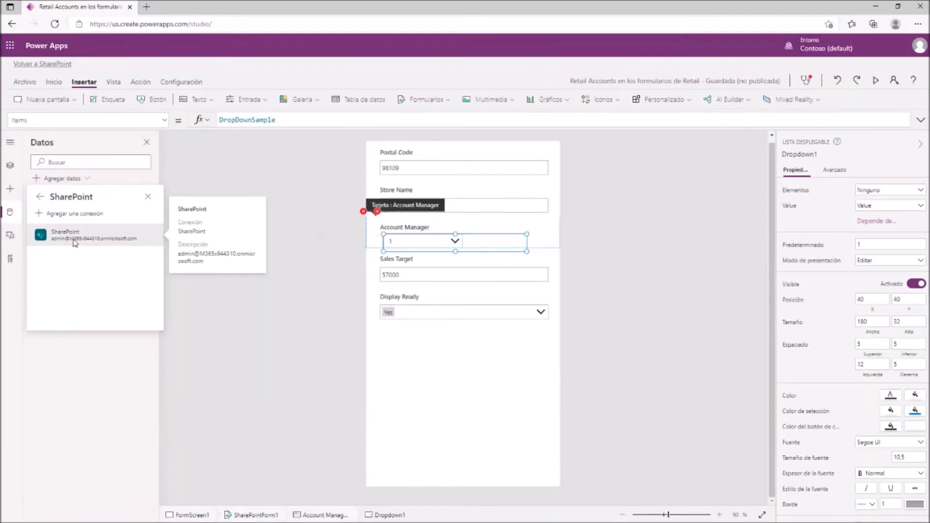
left_click(61, 244)
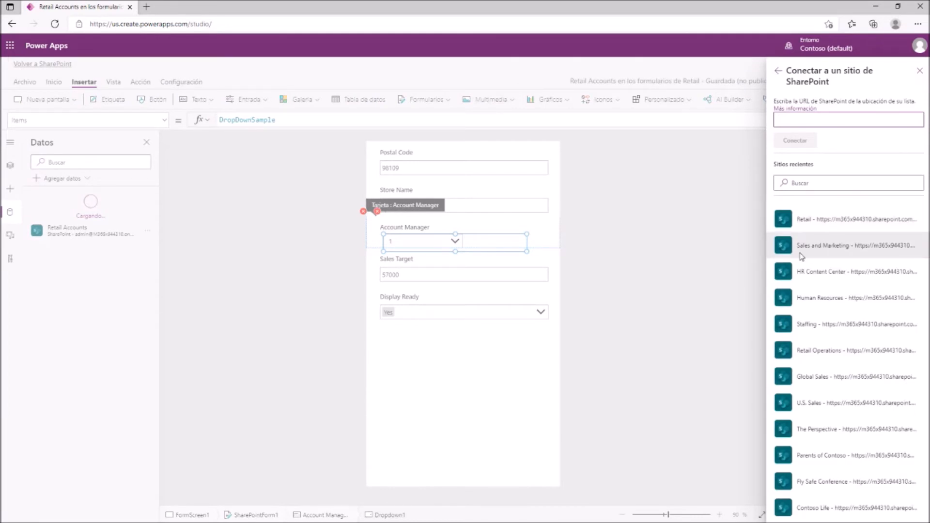
left_click(852, 253)
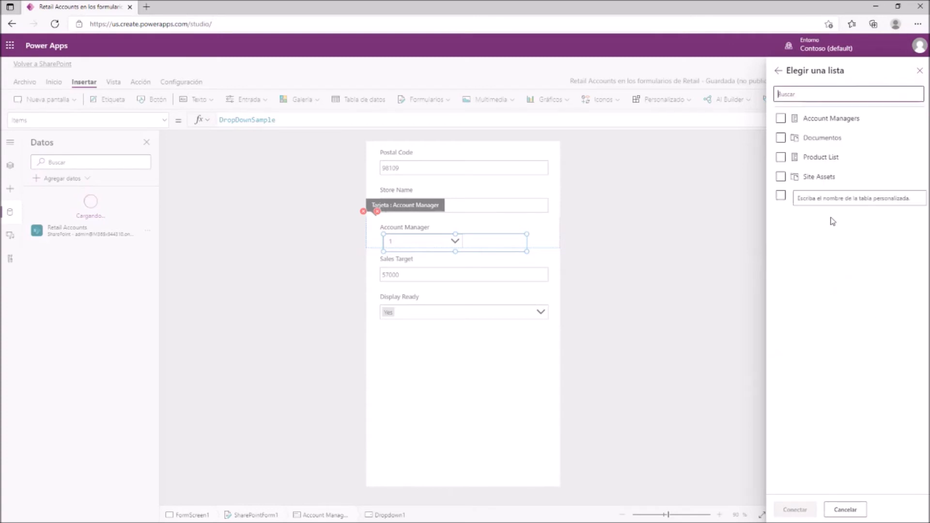
left_click(781, 120)
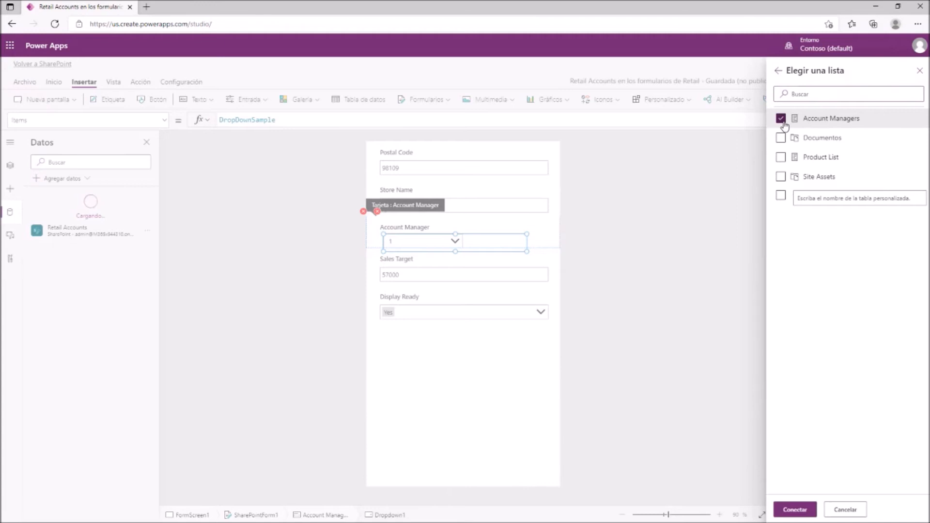
left_click(789, 508)
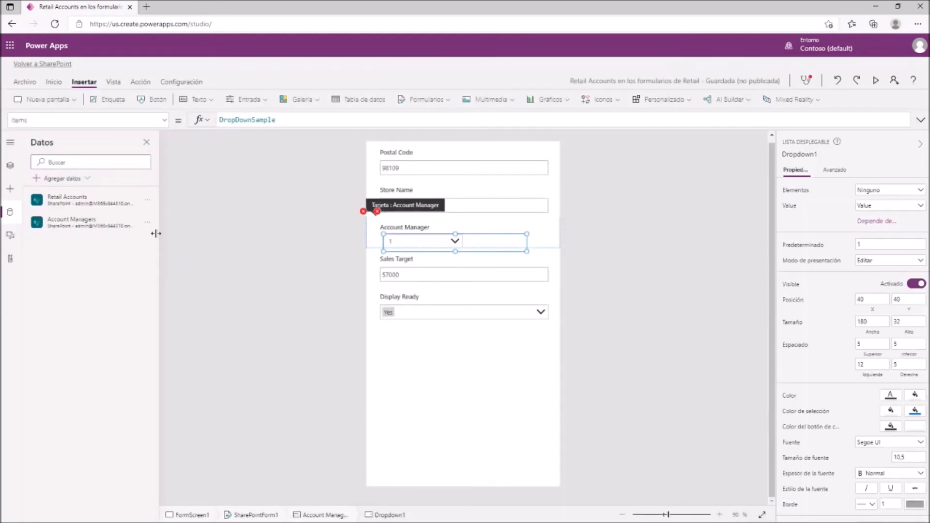
Set the dropdown's items to the Account Managers list with Title as the displayed value, and check the options it offers
mouse_move(99, 233)
left_click(10, 166)
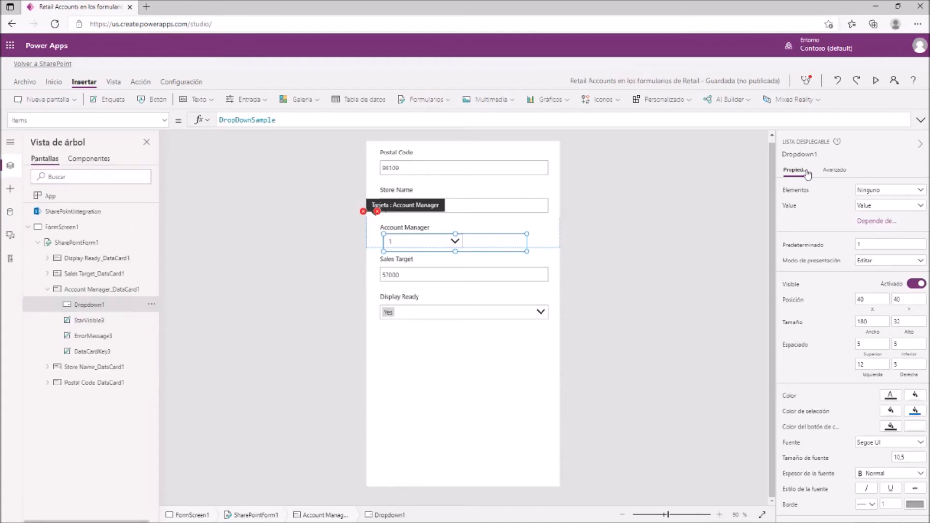
left_click(885, 195)
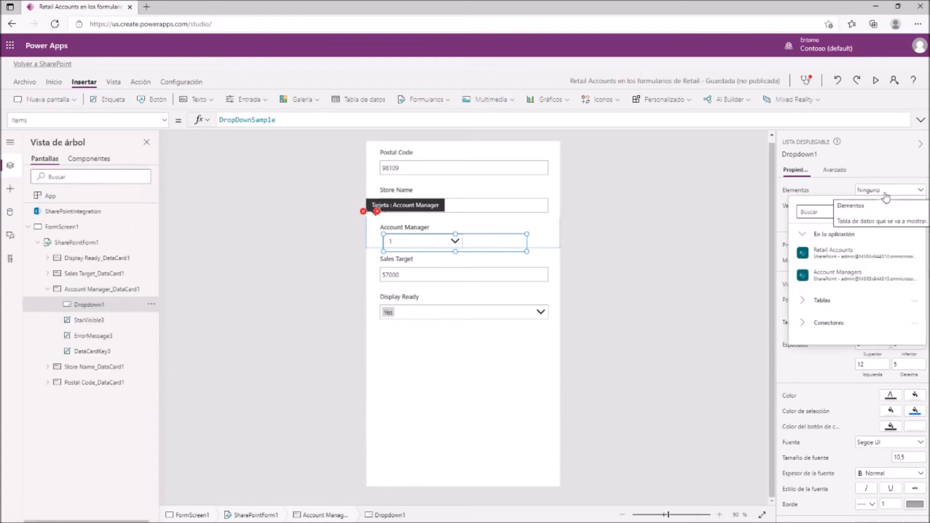
left_click(840, 275)
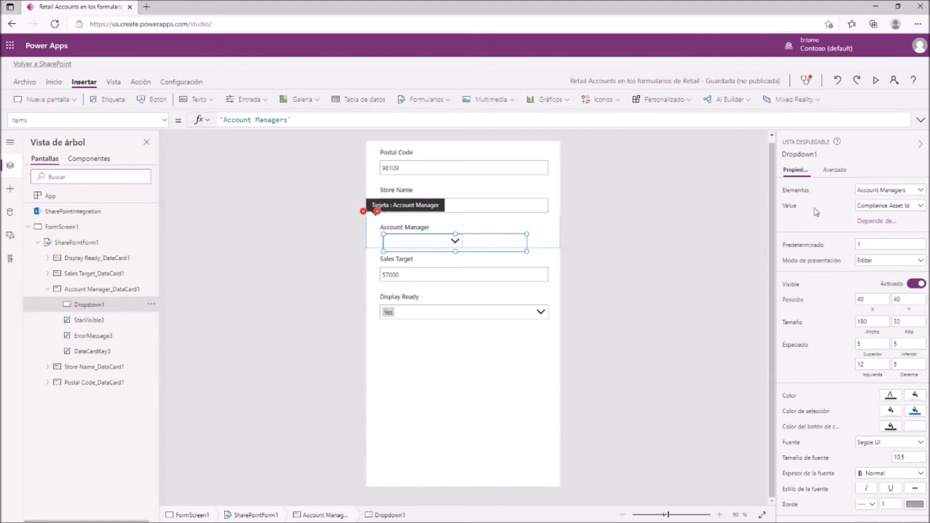
left_click(882, 207)
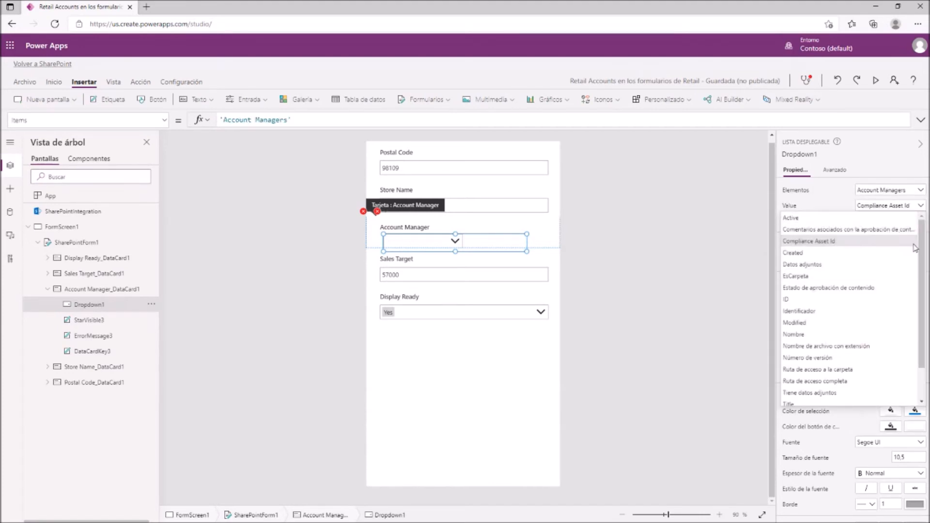
scroll(862, 301, "down", 2)
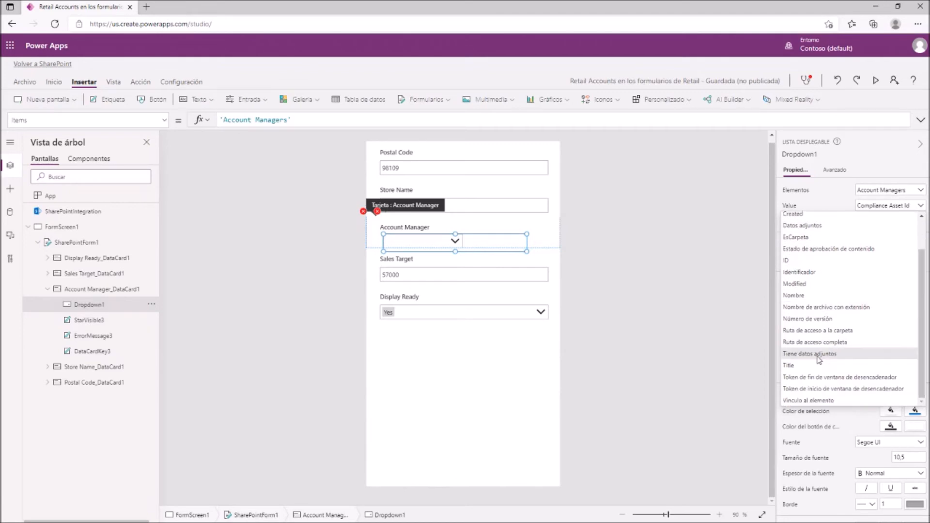
left_click(814, 365)
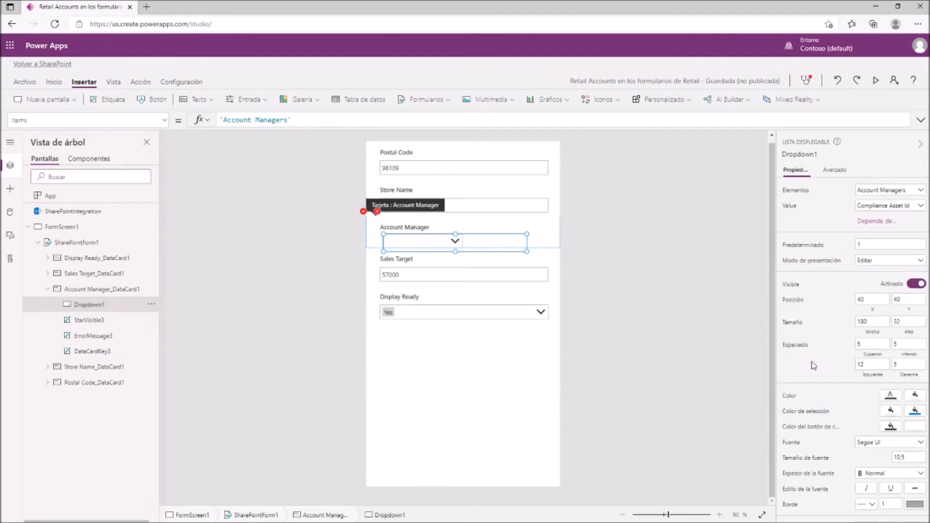
left_click(702, 332)
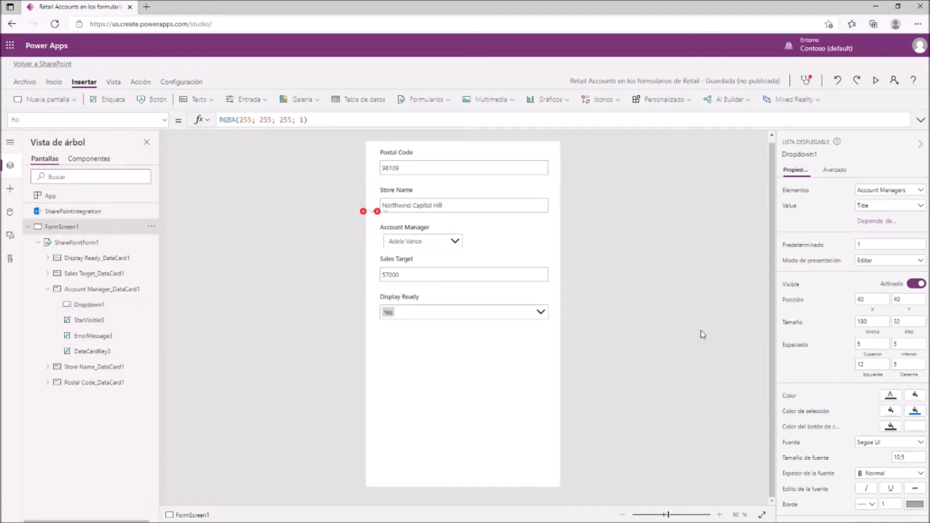
left_click(456, 245)
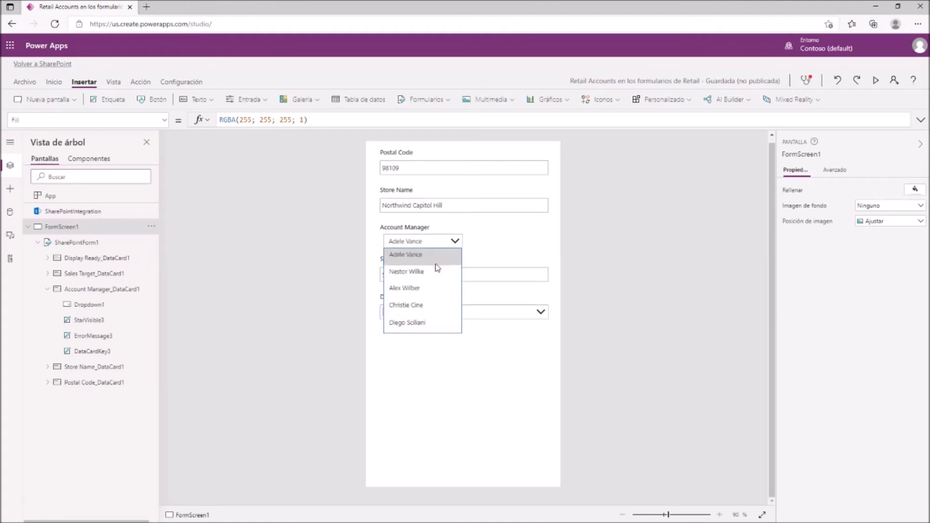
left_click(438, 245)
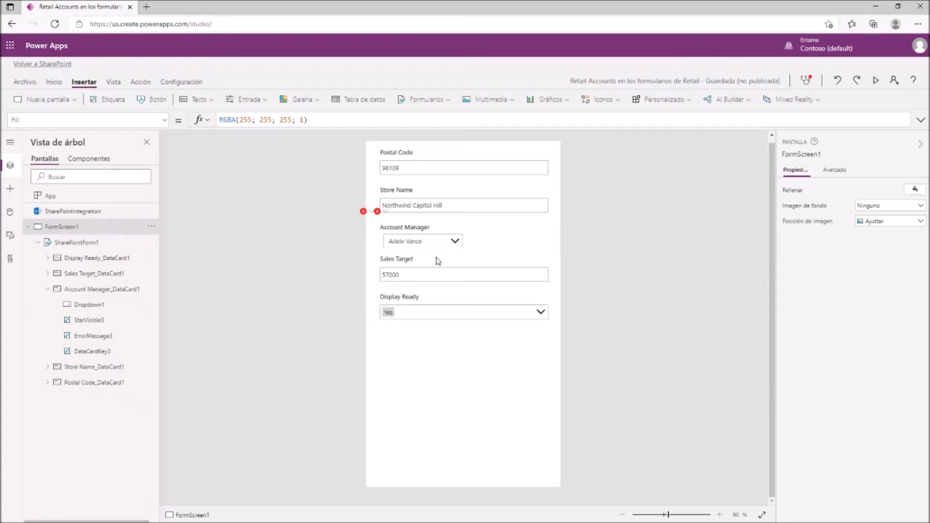
Set the Account Manager dropdown's items to Filter('Account Managers'; Active = true) and check the options it offers
left_click(416, 243)
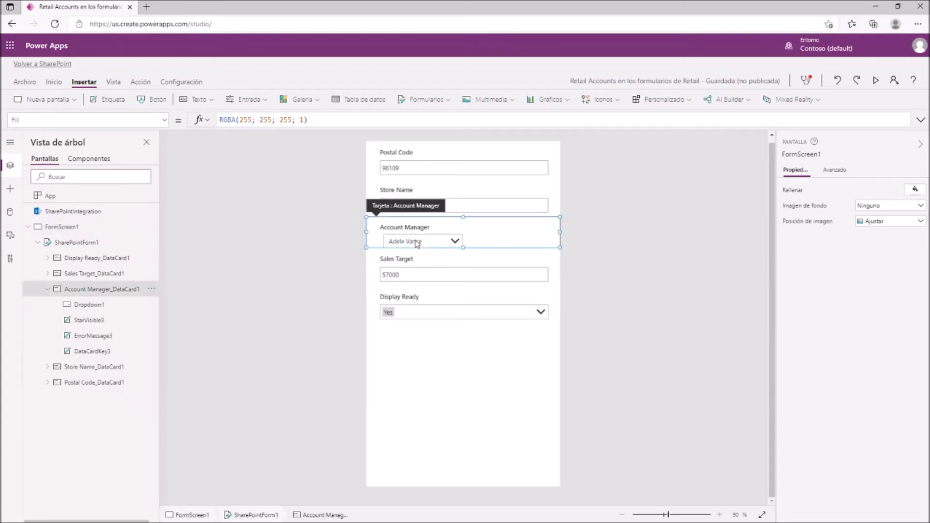
left_click(416, 240)
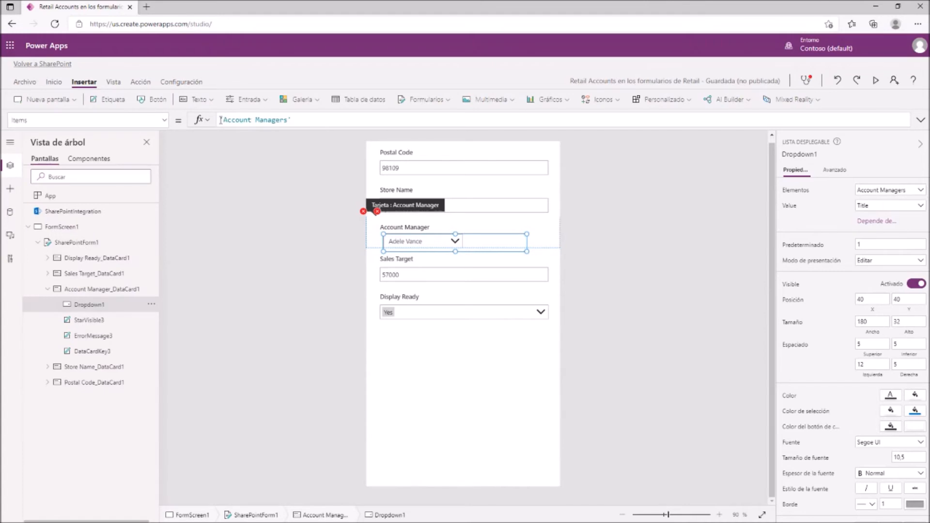
type("Filter")
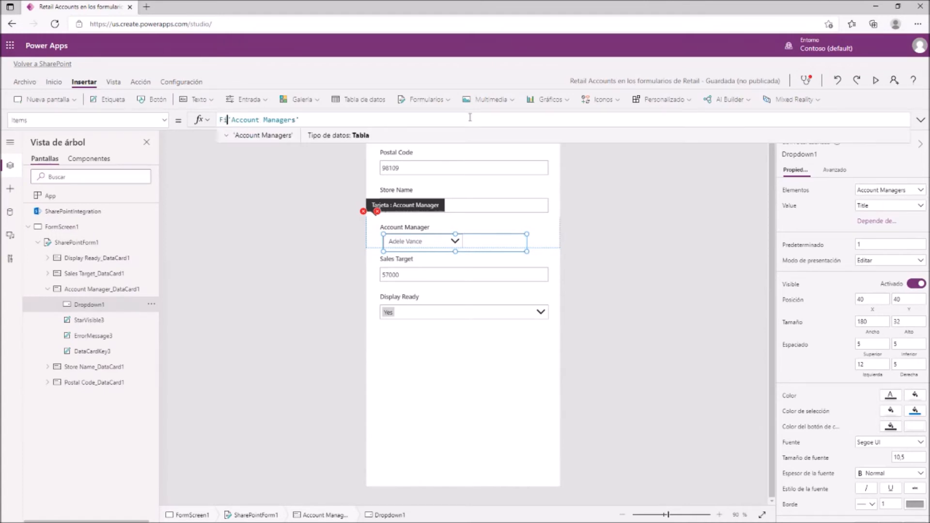
type("(")
left_click(417, 123)
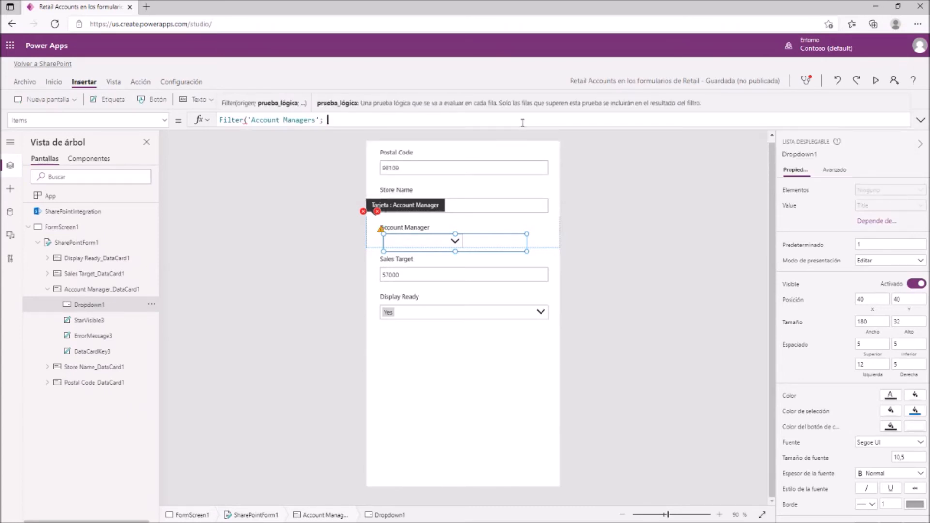
type("; Ac")
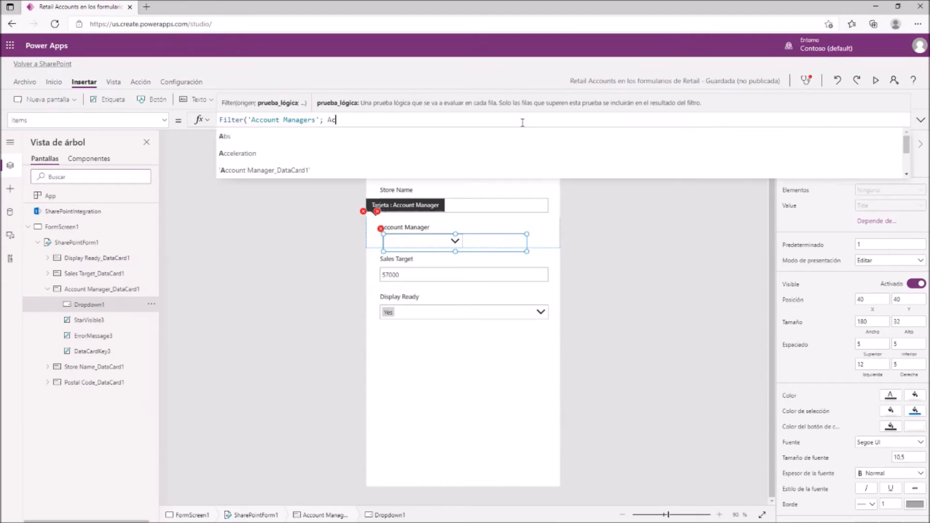
type("t")
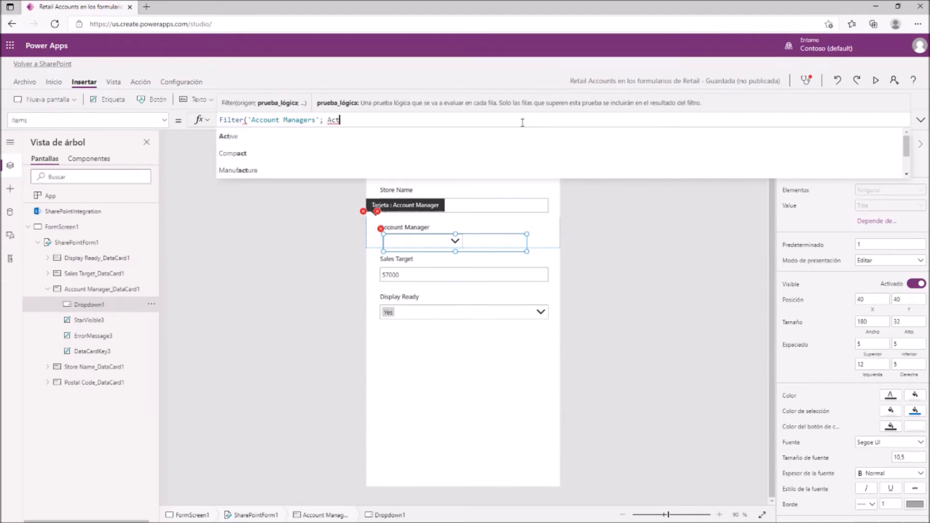
left_click(364, 136)
type("= t")
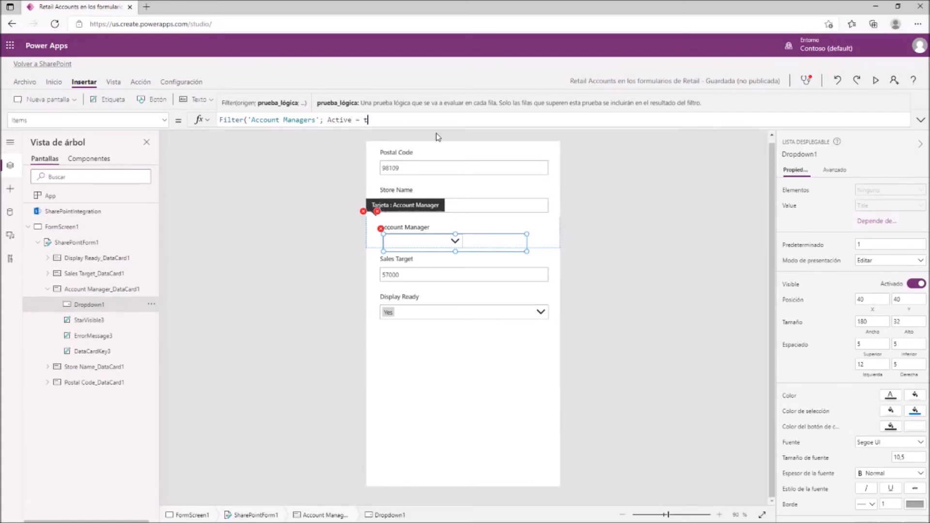
type("ru")
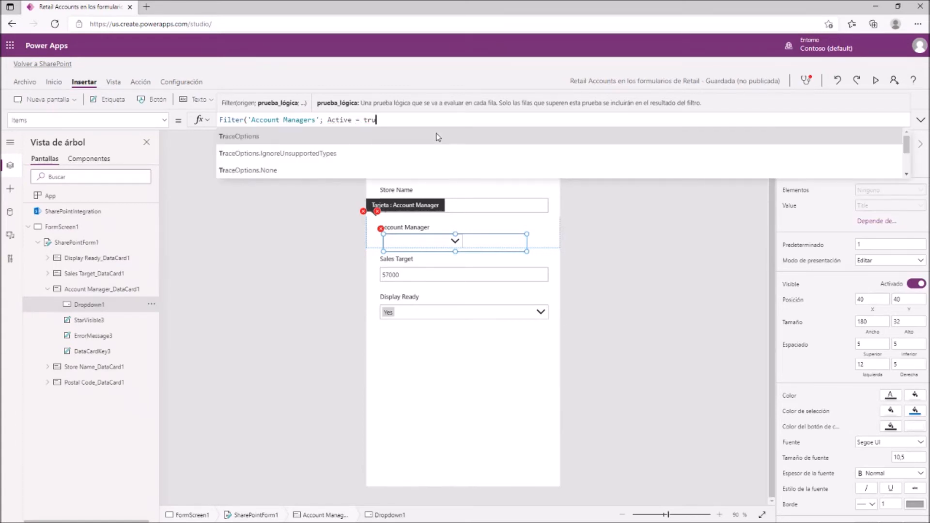
type("e)")
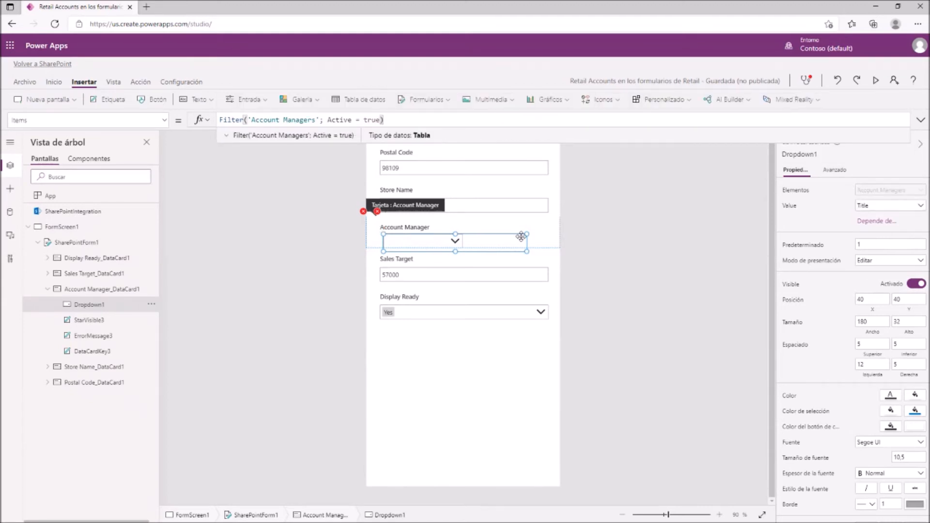
left_click(615, 226)
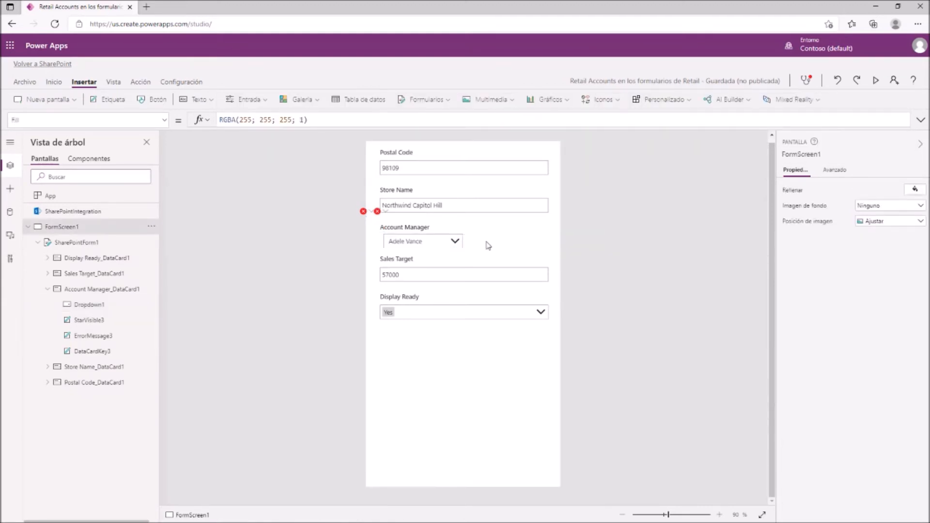
left_click(457, 242)
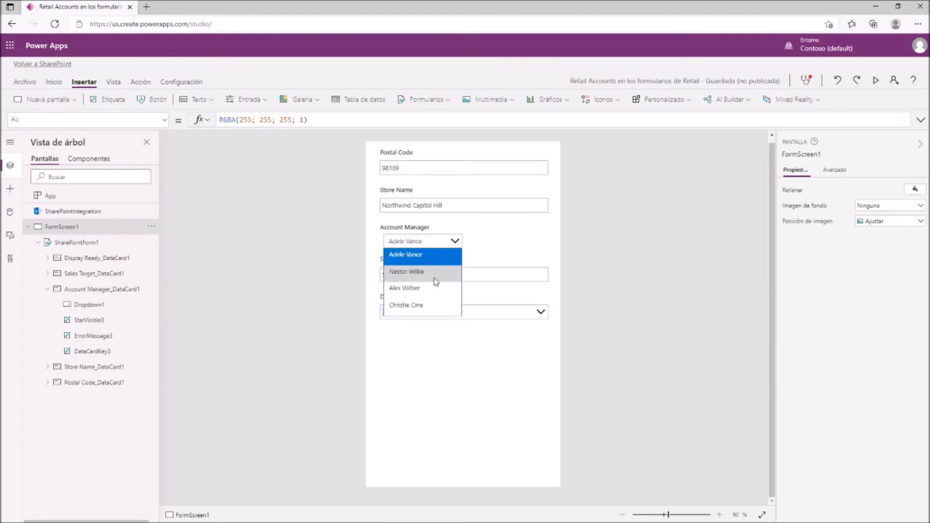
left_click(446, 244)
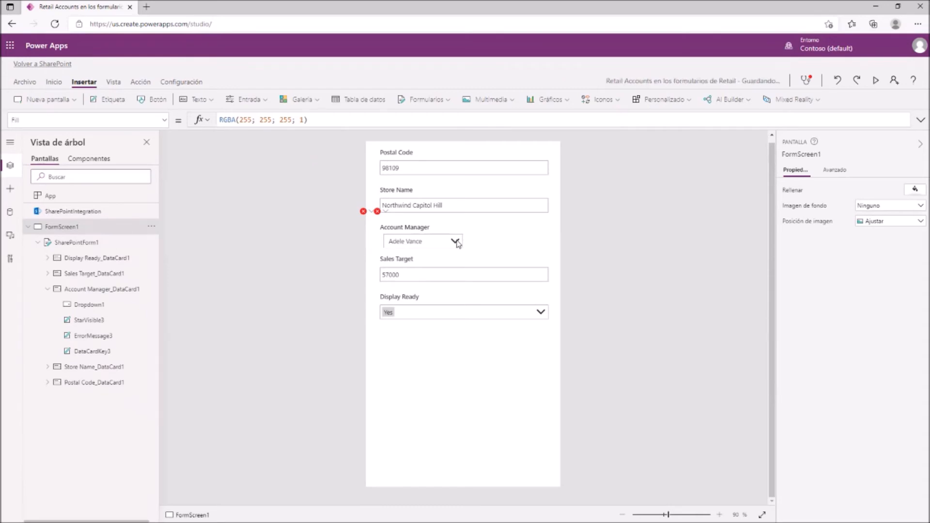
Replace the broken DataCardValue3.Text reference in the Account Manager card's Update property with Dropdown1.Selected.Value
left_click(497, 246)
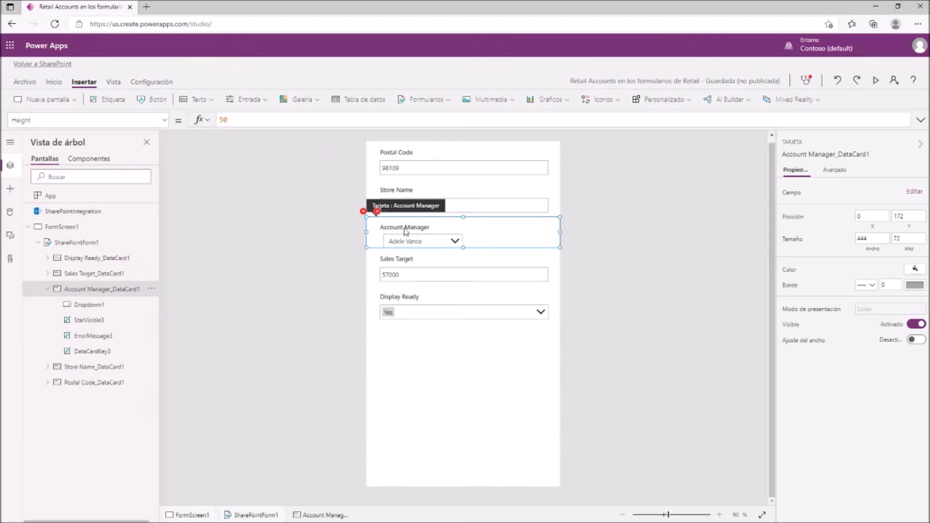
left_click(364, 212)
left_click(364, 212)
left_click(383, 225)
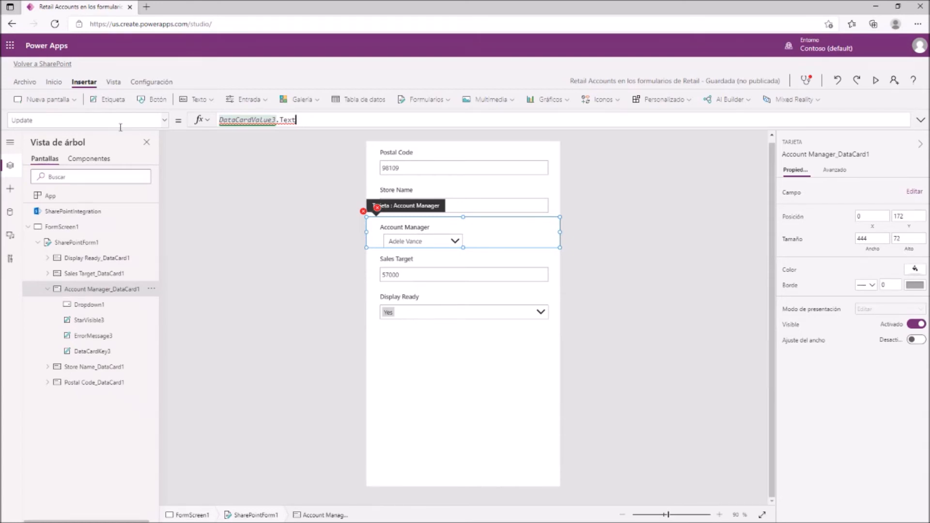
left_click(299, 122)
left_click_drag(299, 122, 218, 122)
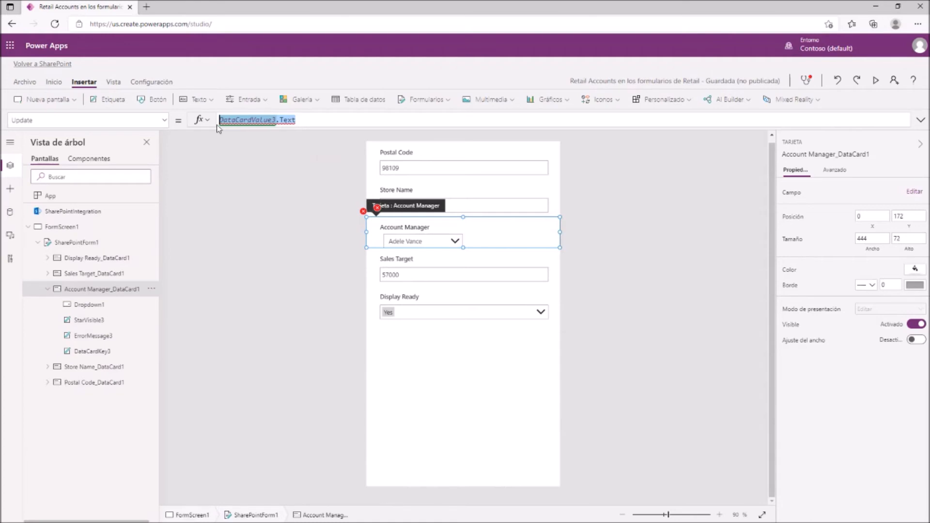
left_click(445, 242)
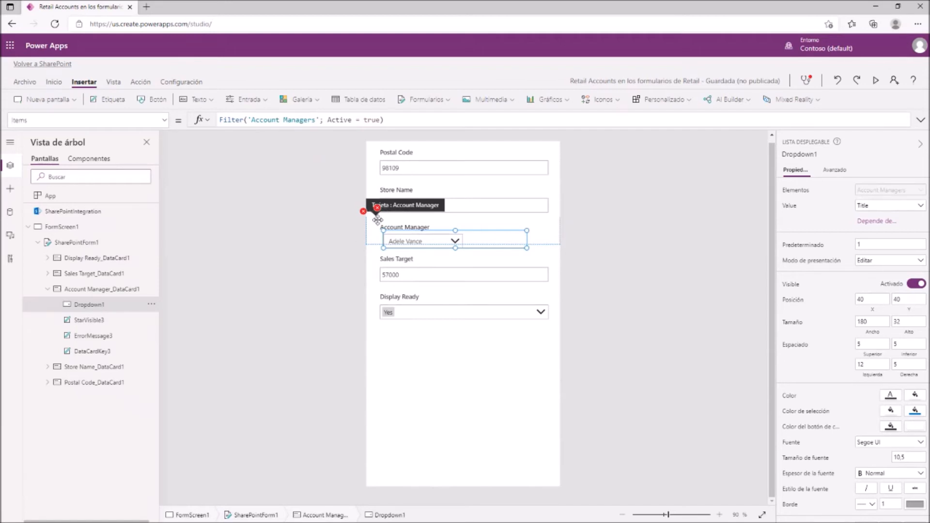
left_click(363, 211)
left_click(412, 225)
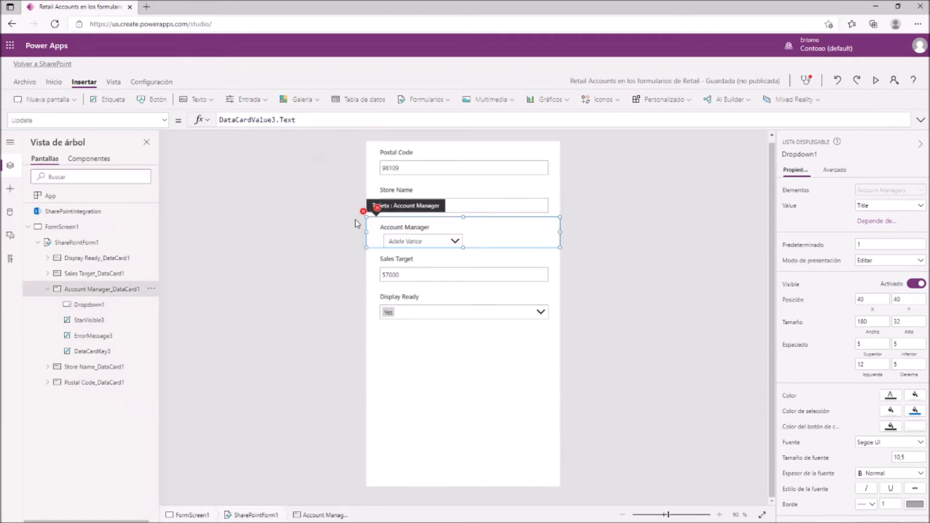
left_click_drag(316, 119, 218, 119)
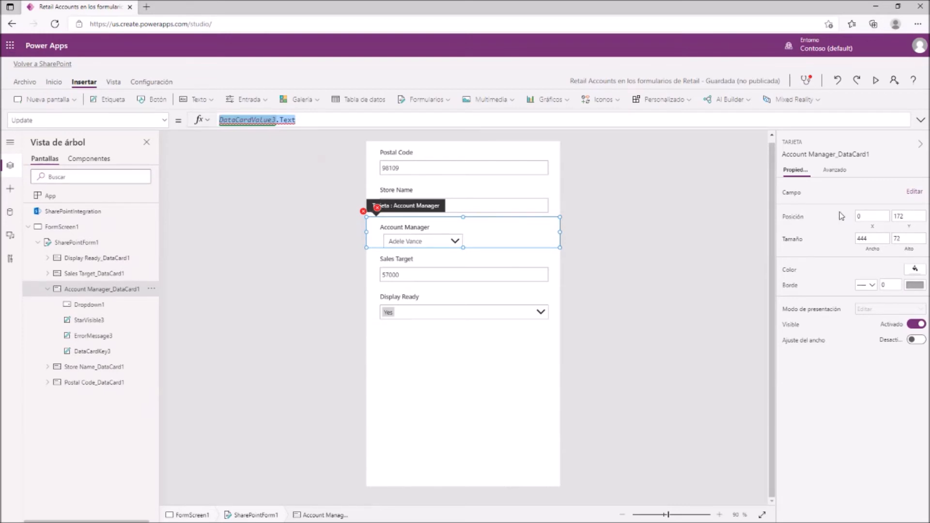
type("Dropdo")
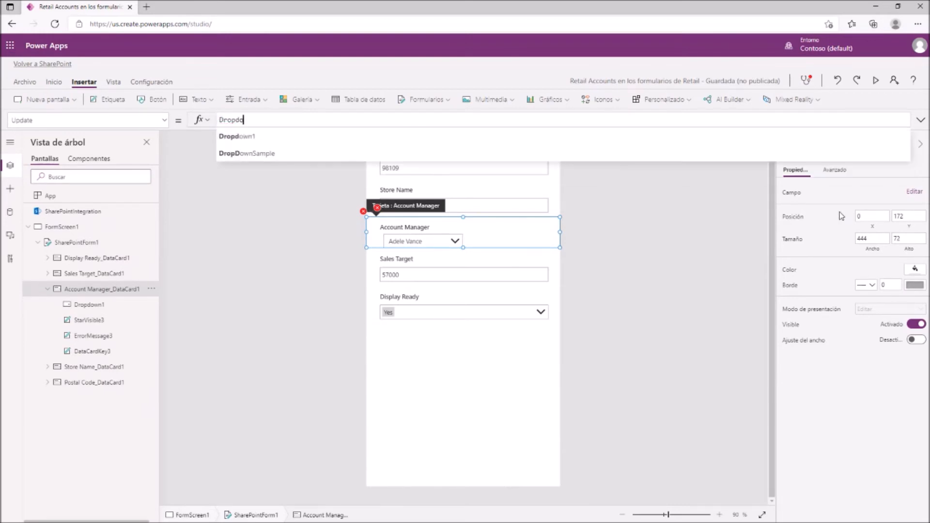
key("Tab")
type(".Selec")
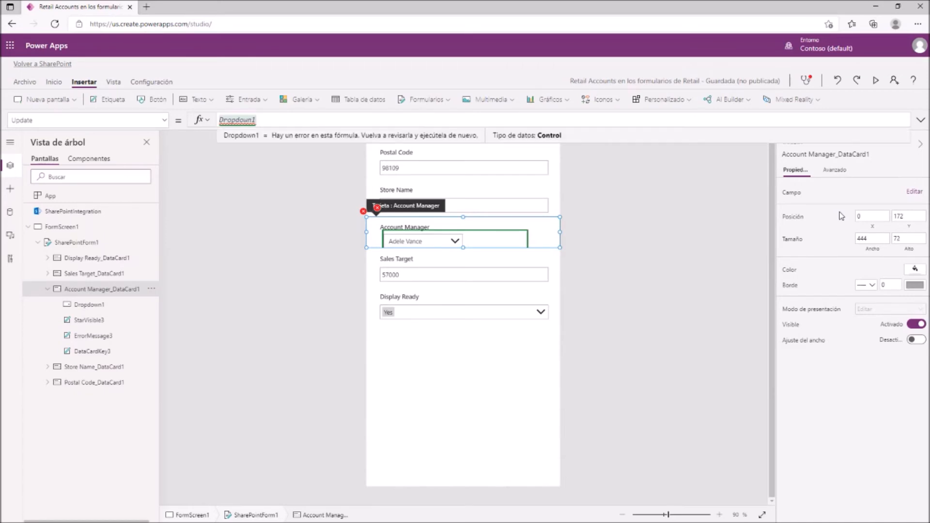
type("ted")
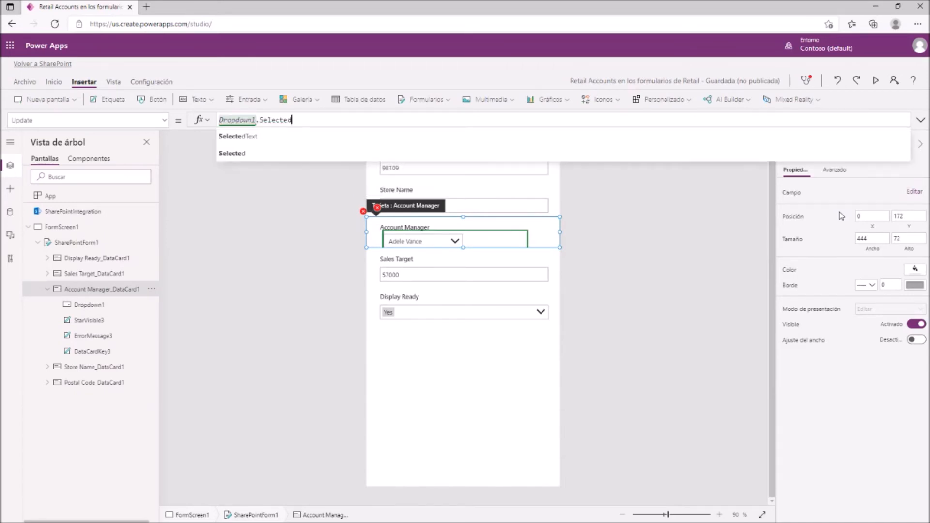
type(".Value")
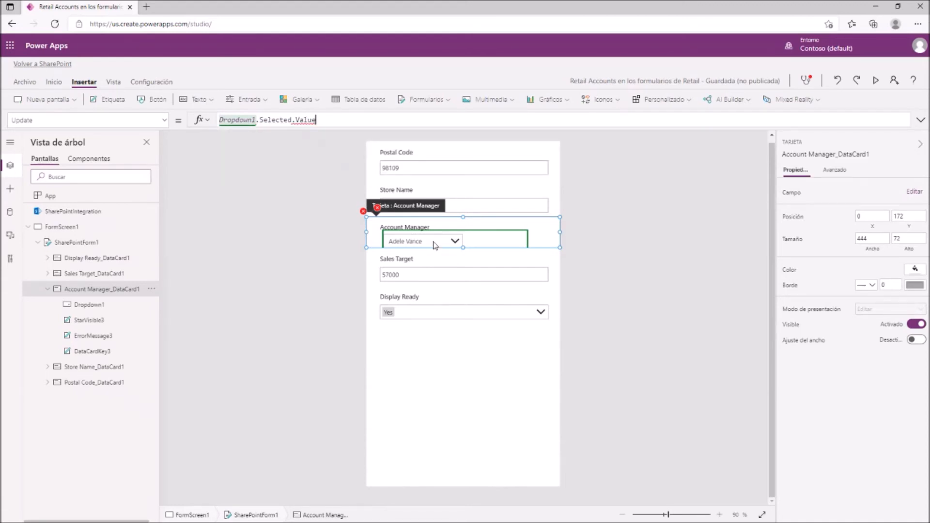
Correct the Account Manager card's Update formula to Dropdown1.Selected.Title
double_click(312, 121)
key("BackSpace")
key("BackSpace")
type(".Tit")
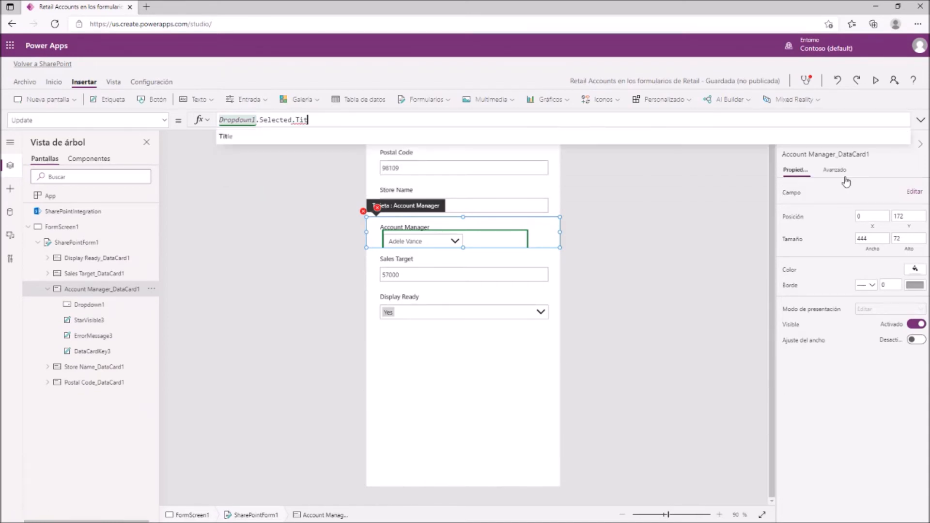
left_click(268, 140)
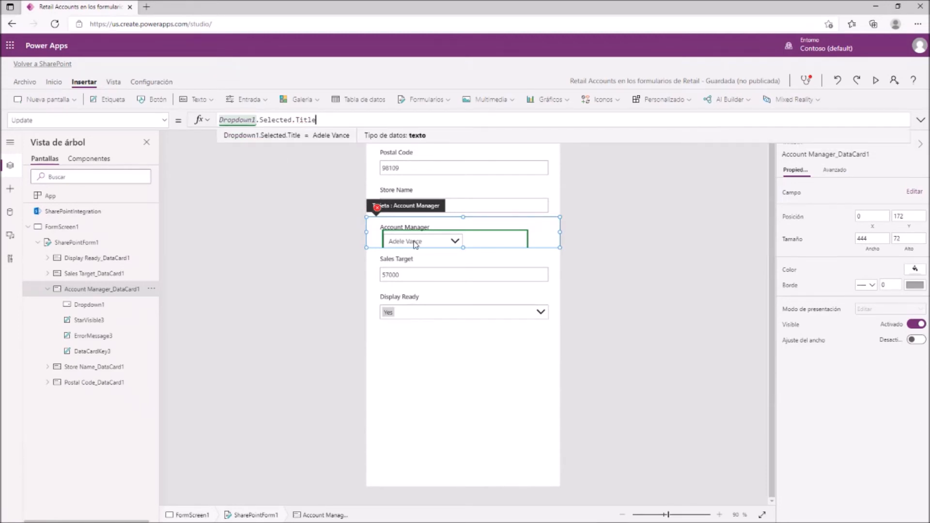
left_click(354, 257)
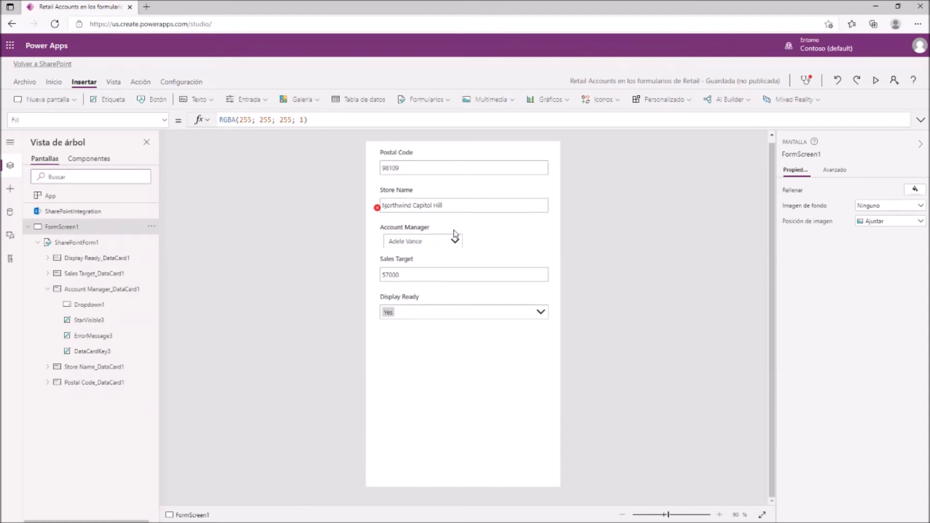
In the Y formula of the Account Manager card's error message label, replace the first DataCardValue3 reference with Dropdown1
left_click(378, 208)
left_click(381, 222)
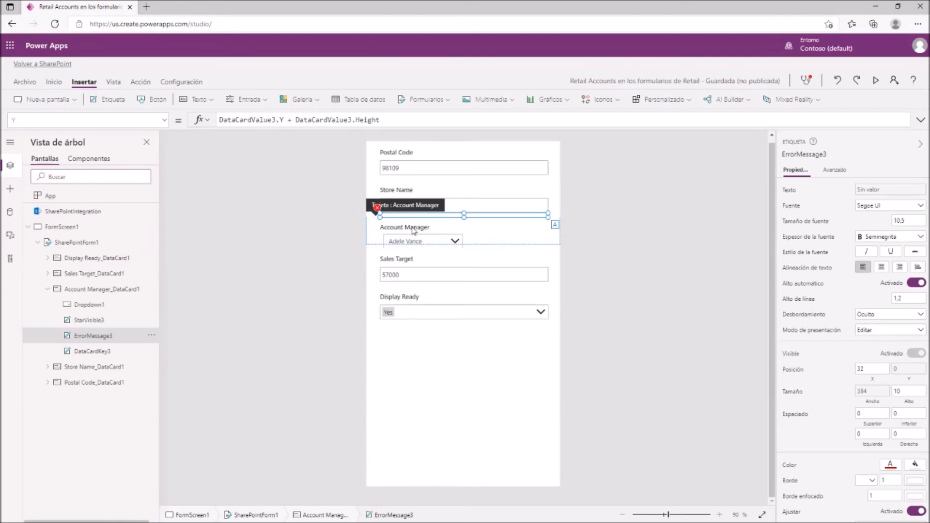
left_click(378, 208)
left_click(377, 217)
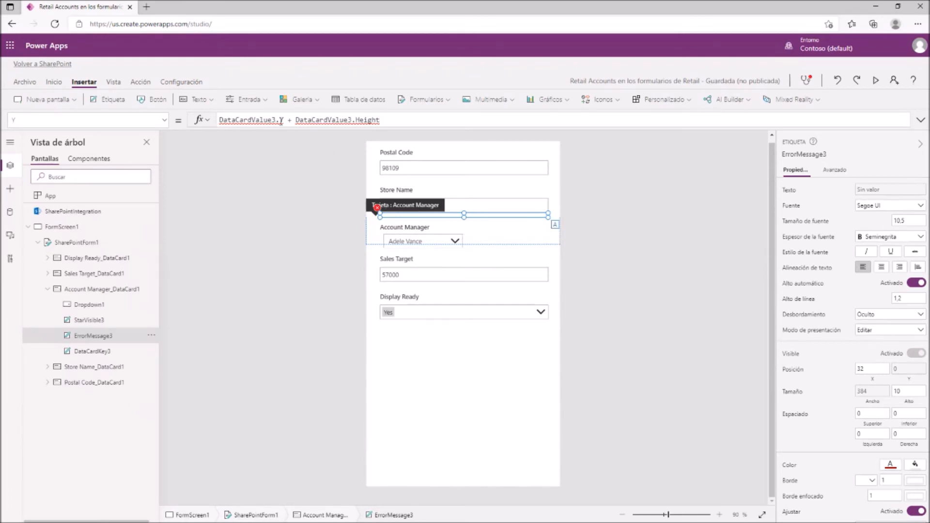
mouse_move(274, 121)
left_click_drag(279, 120, 219, 123)
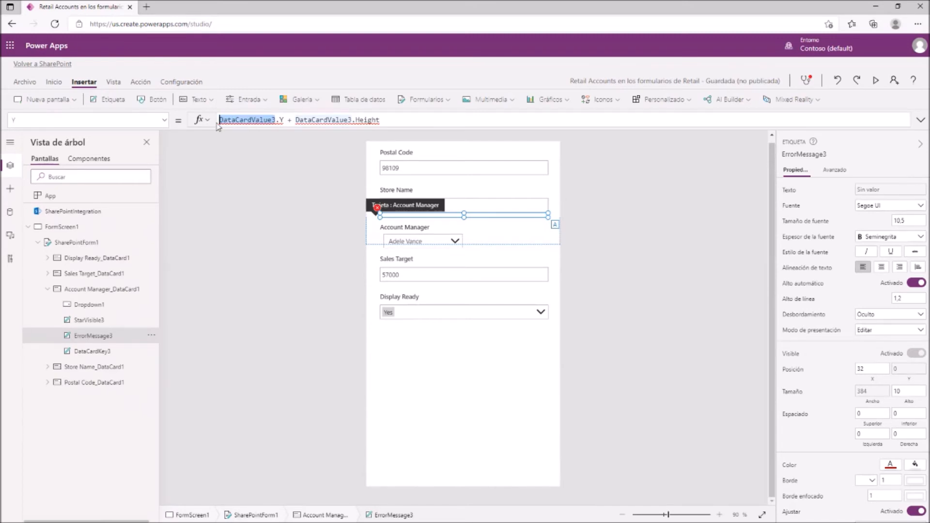
type("Dropdown1")
Replace the remaining DataCardValue3 reference so the error message's Y formula reads Dropdown1.Y + Dropdown1.Height
double_click(236, 119)
key("ctrl+c")
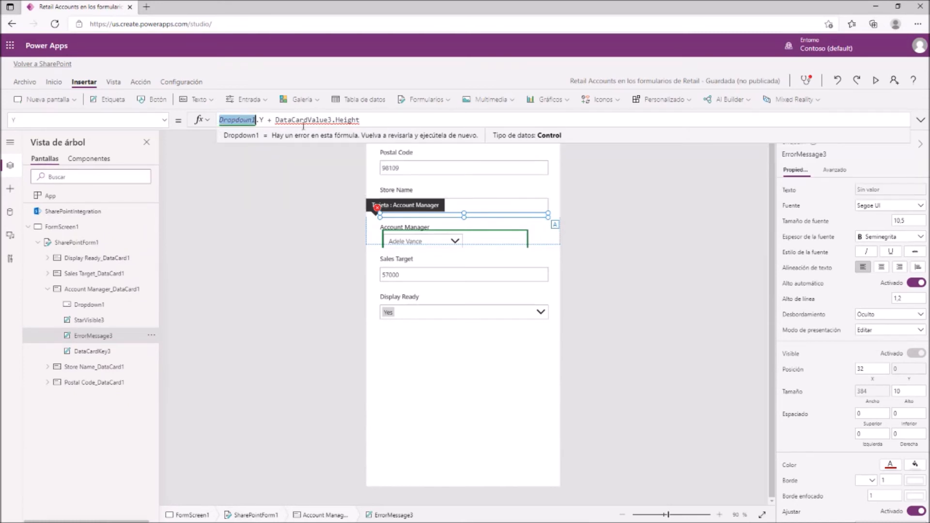
key("End")
key("ctrl+shift+Left")
key("ctrl+v")
key("ctrl+z")
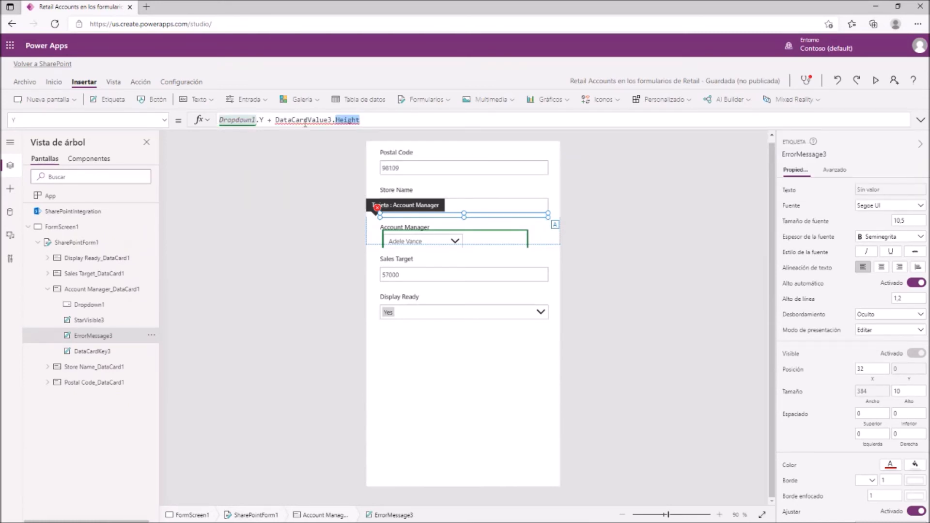
double_click(308, 119)
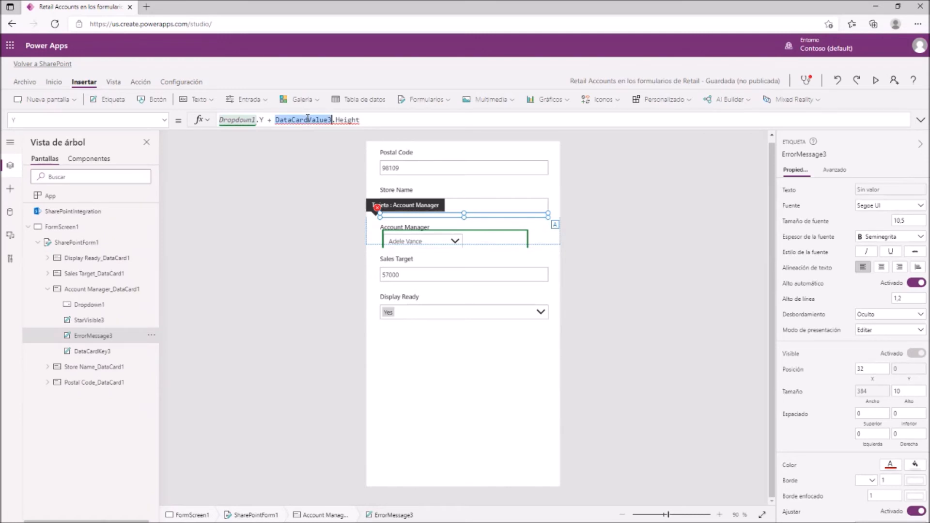
key("ctrl+v")
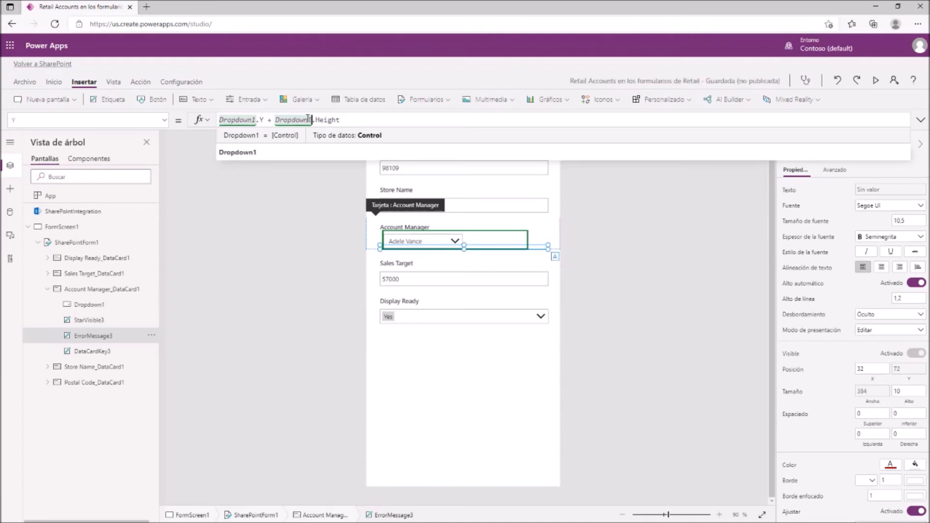
left_click(605, 298)
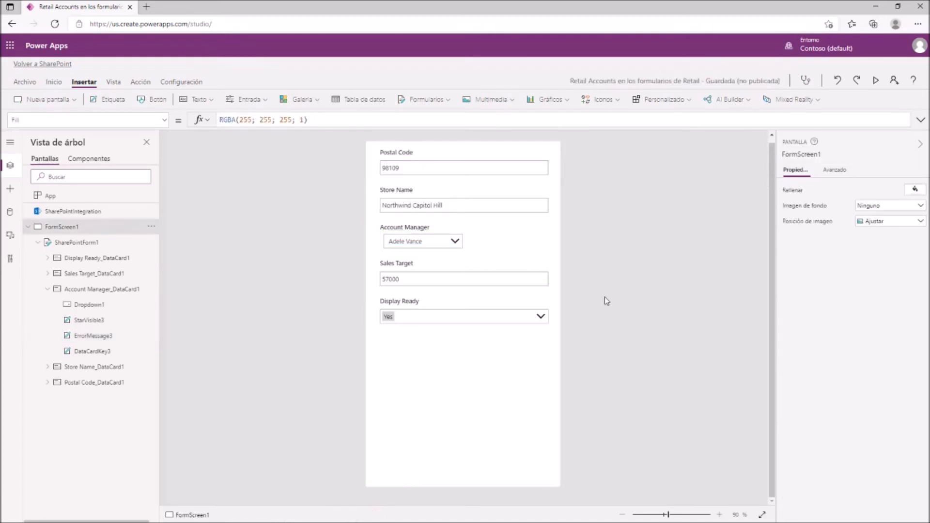
Set the Default property of the Account Manager dropdown, Dropdown1, to Parent.Default
left_click(455, 243)
left_click(452, 241)
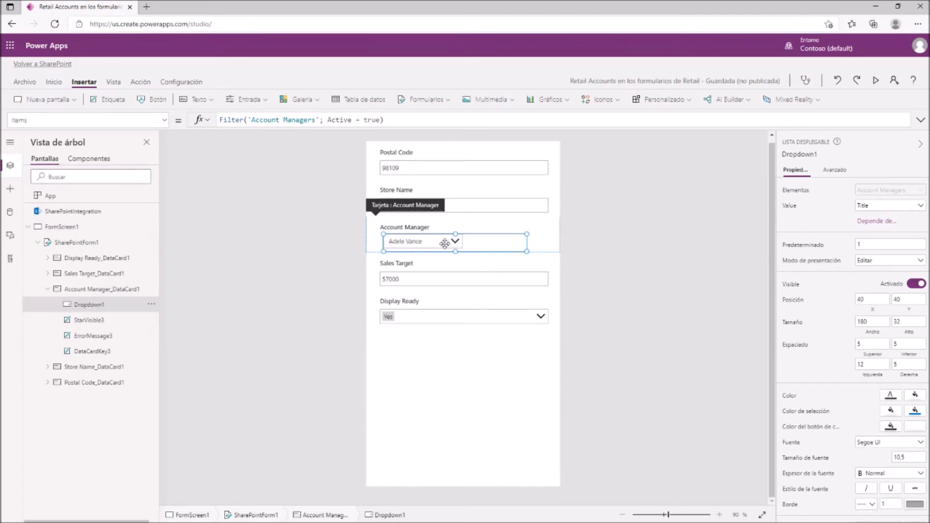
left_click(165, 125)
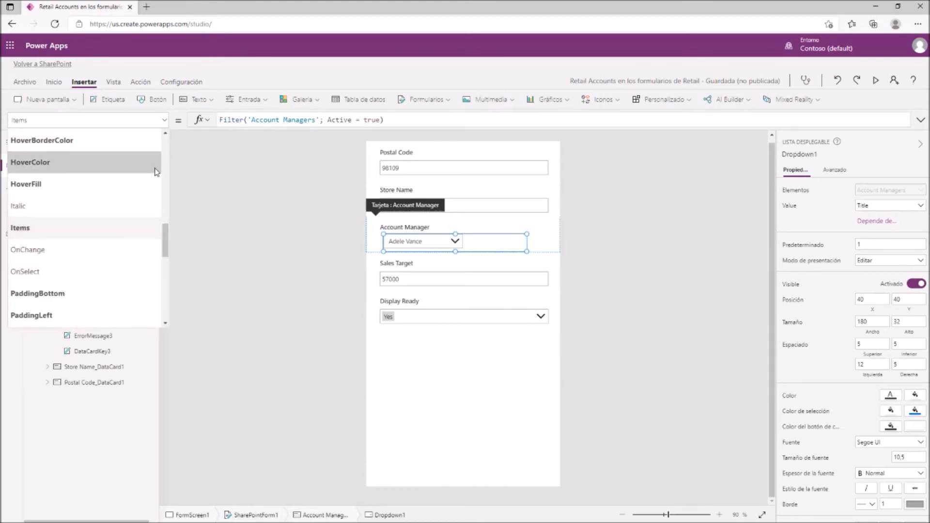
left_click_drag(167, 232, 161, 188)
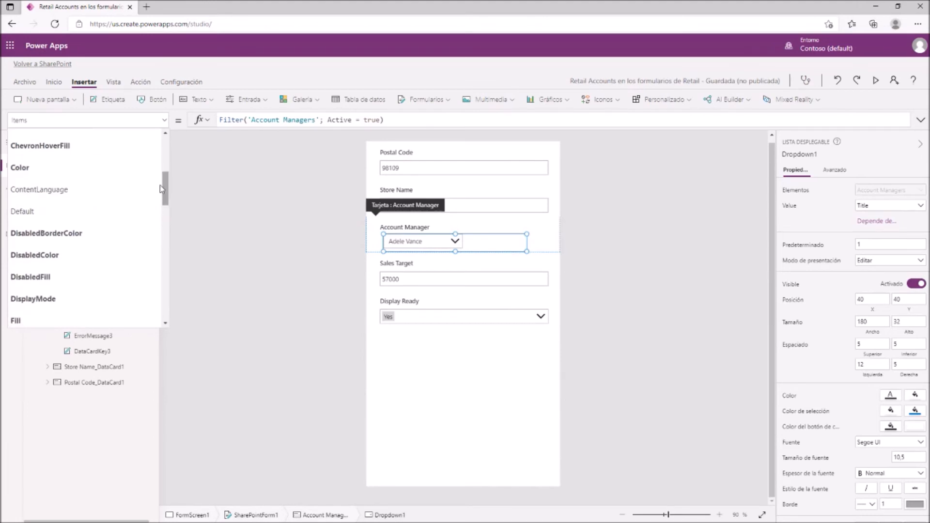
left_click(85, 216)
left_click_drag(232, 120, 208, 123)
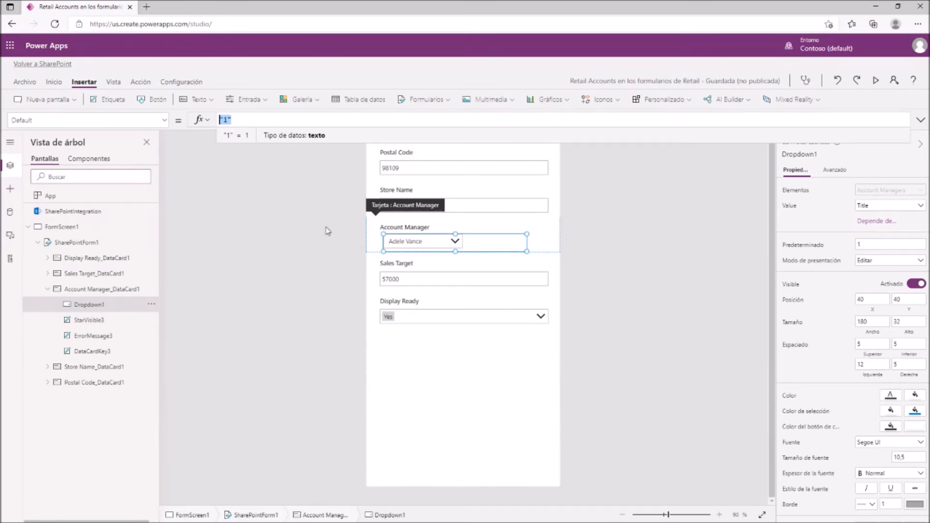
type("Parent.Default")
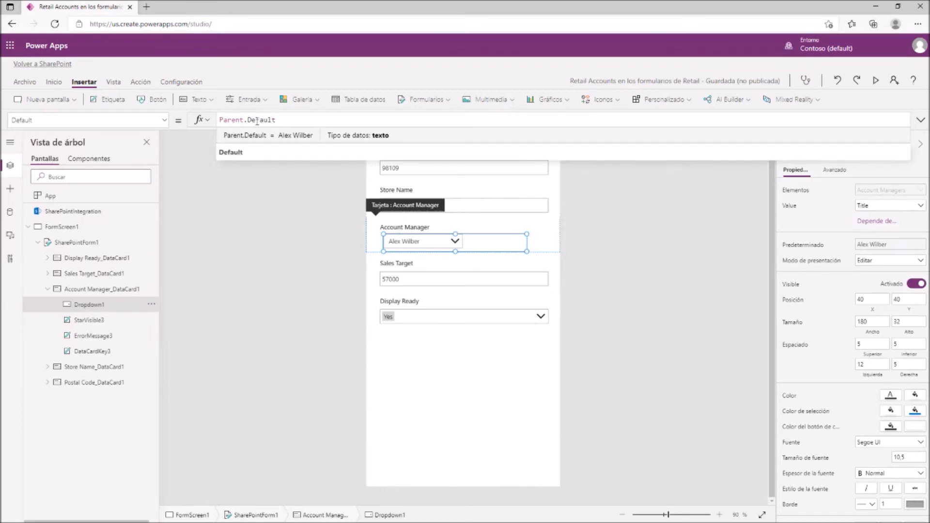
left_click(371, 237)
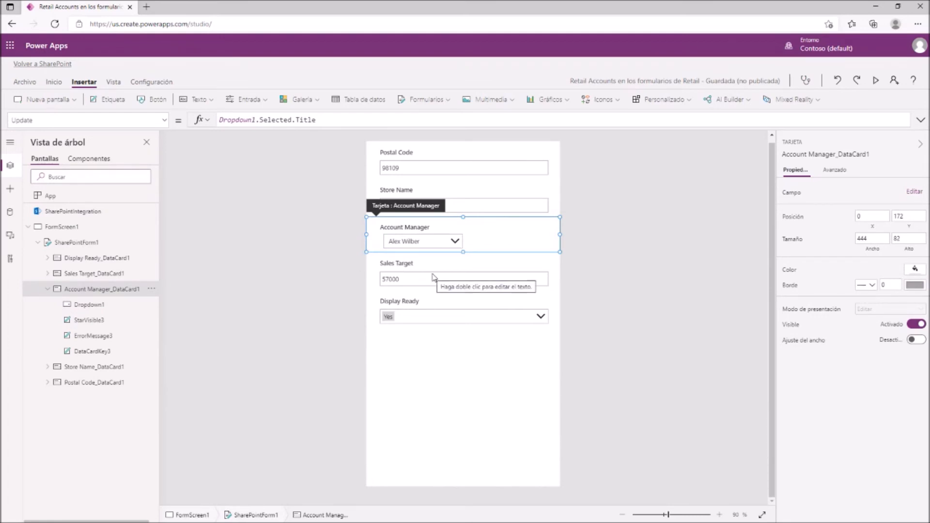
left_click(350, 268)
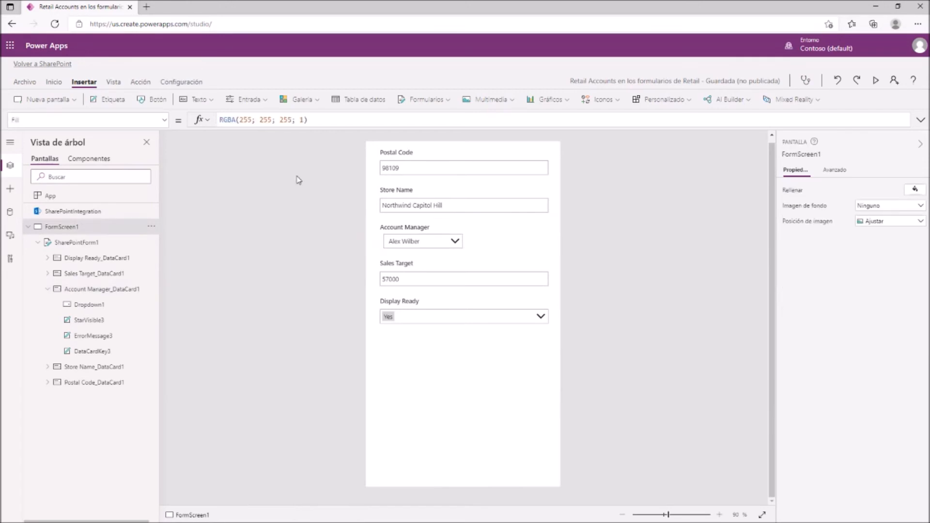
Save and publish the customized form to SharePoint, and return to the Retail Accounts list
left_click(33, 84)
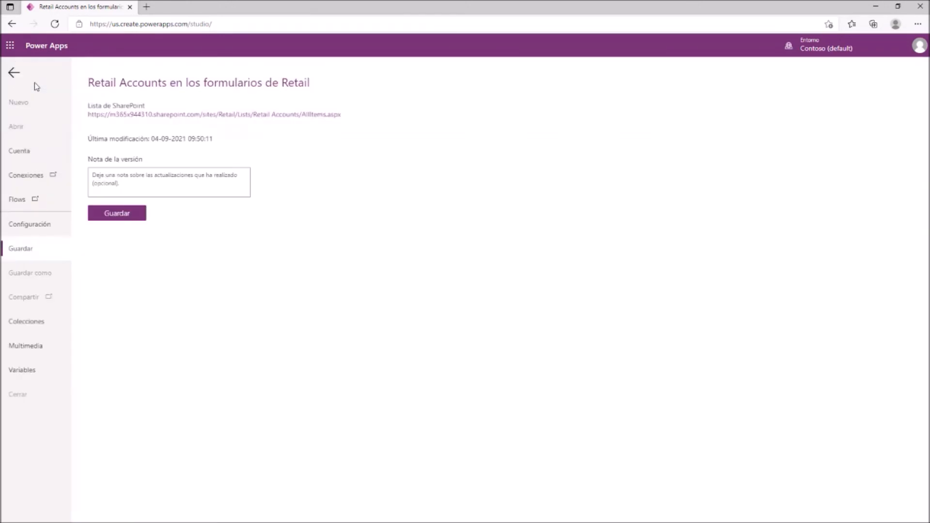
left_click(102, 214)
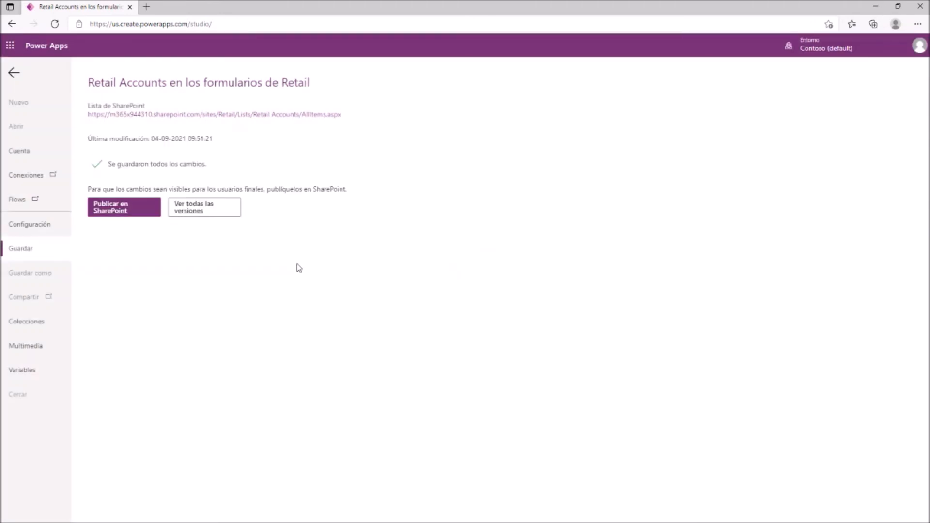
left_click(129, 210)
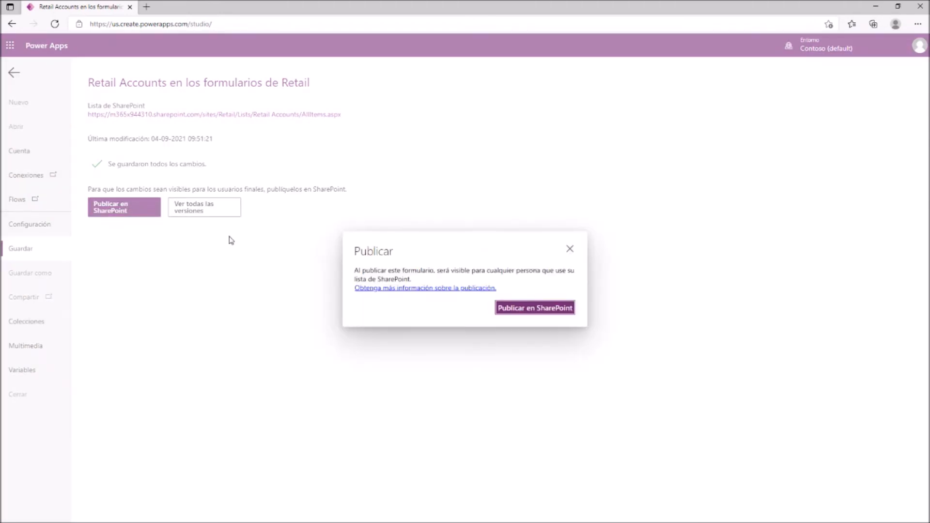
left_click(542, 309)
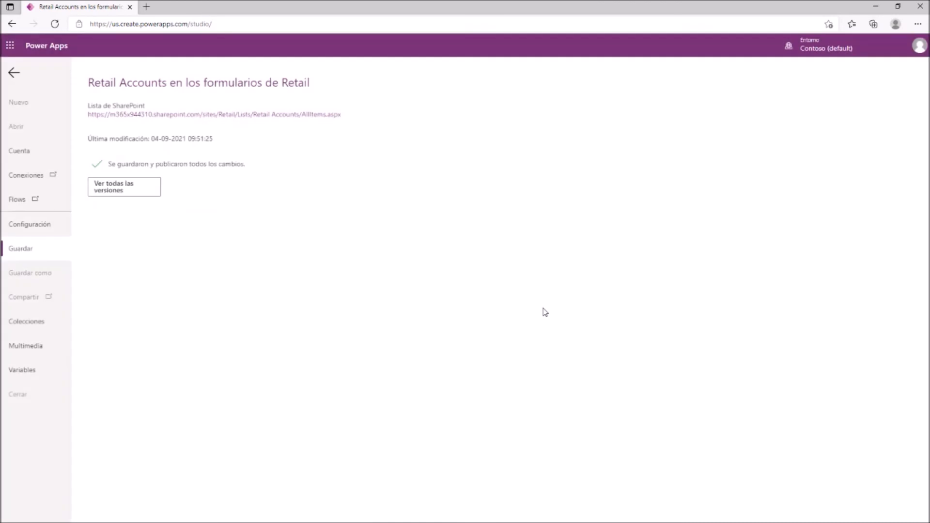
left_click(14, 73)
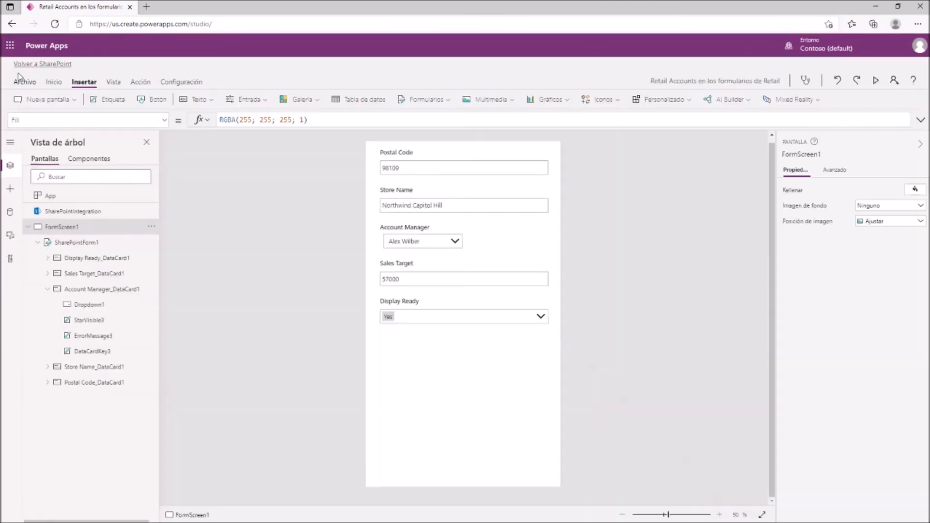
left_click(49, 66)
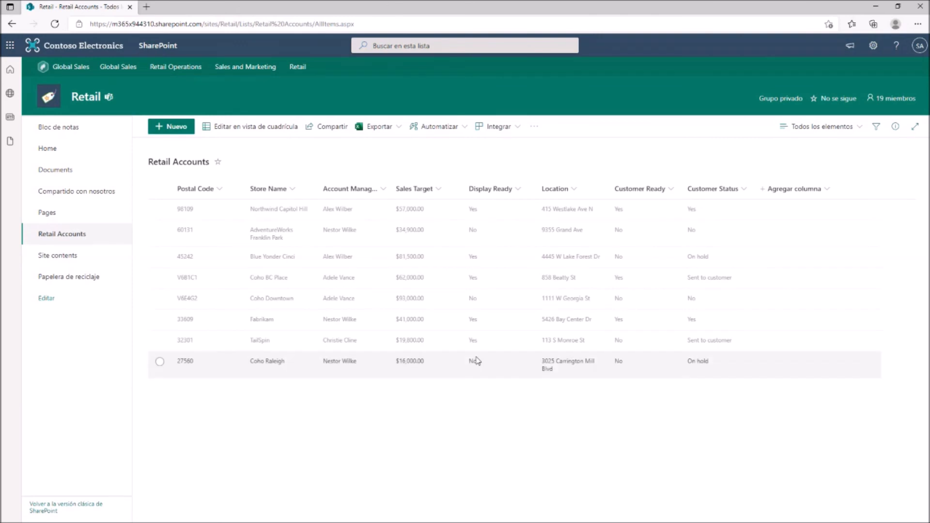
Try out a new item with Postal Code ewewrwe, Store Name werwre and the last manager in the dropdown, and close it without saving
left_click(178, 127)
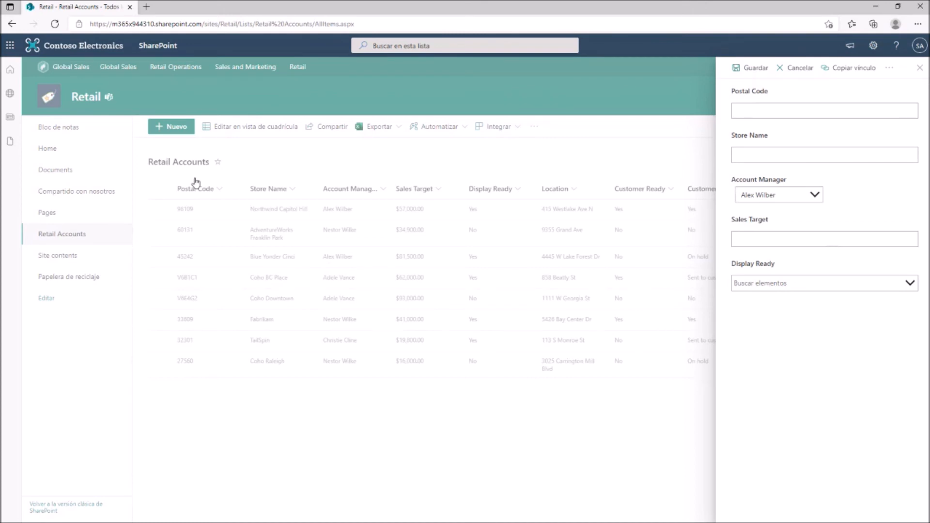
left_click(774, 115)
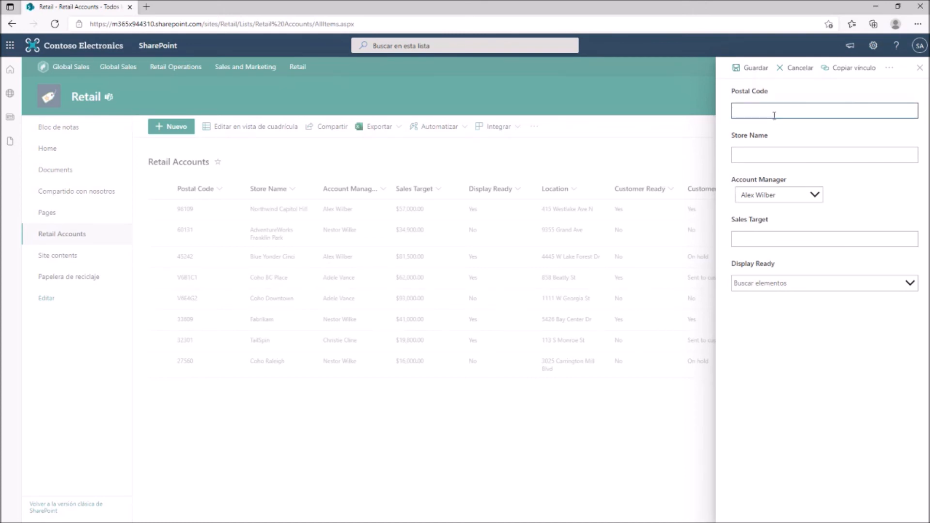
type("ewewrwe")
left_click(758, 148)
type("werwre")
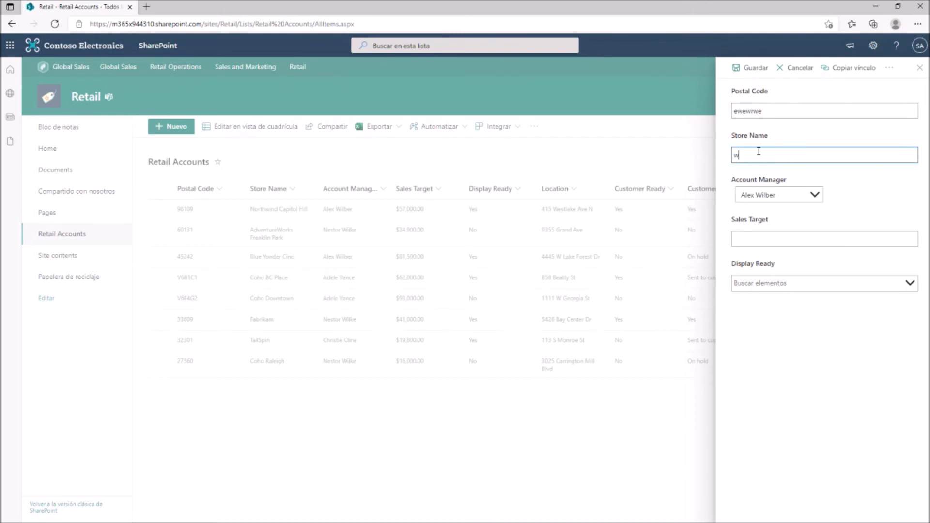
left_click(798, 198)
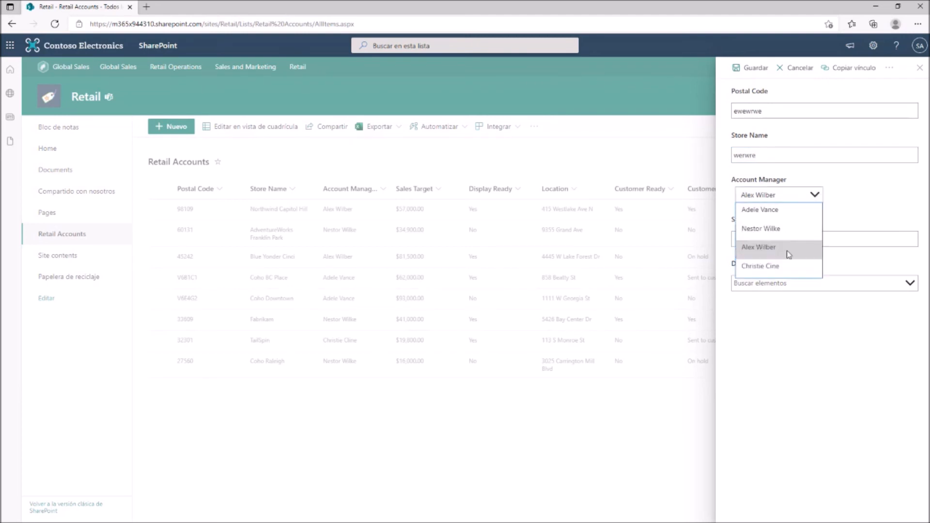
left_click(794, 269)
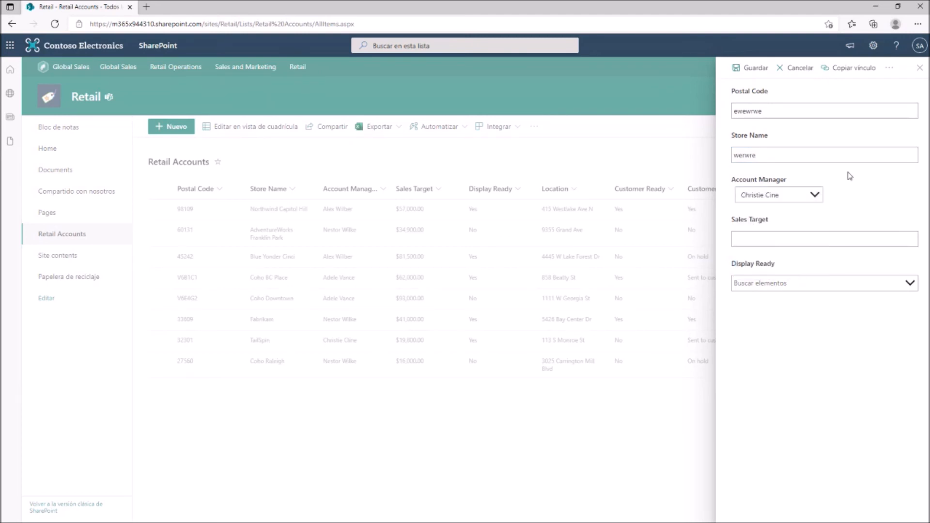
left_click(795, 283)
left_click(783, 304)
left_click(918, 68)
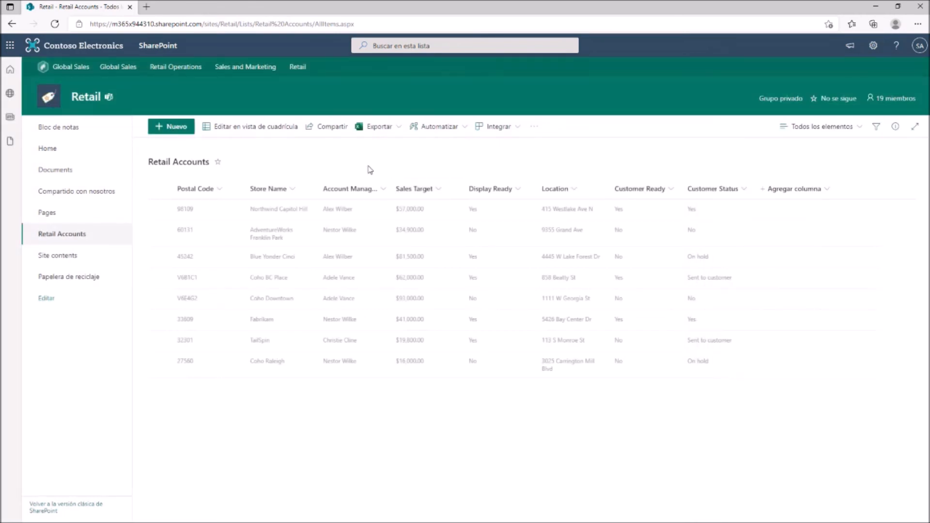
Reload the list, change the AdventureWorks Franklin Park item's Account Manager to the first manager in the dropdown, and save it
key("F5")
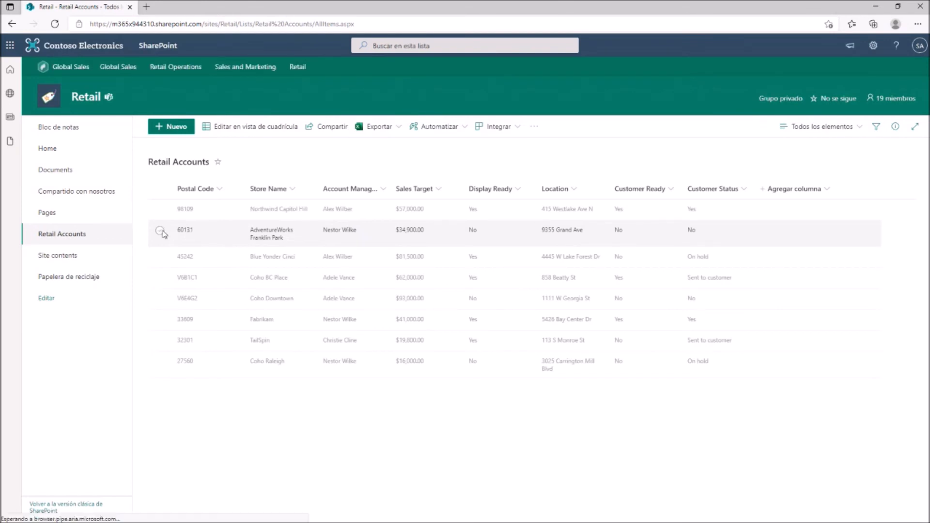
left_click(159, 230)
left_click(222, 126)
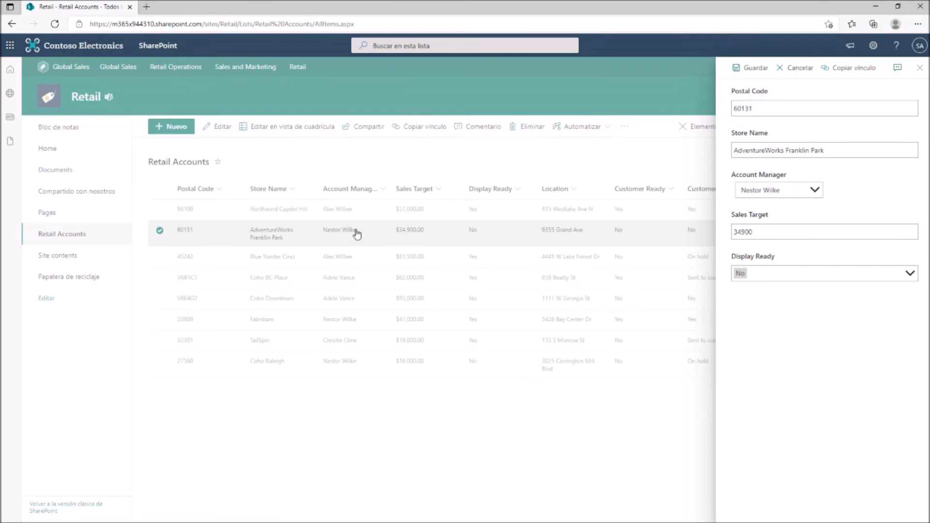
left_click(808, 194)
left_click(802, 204)
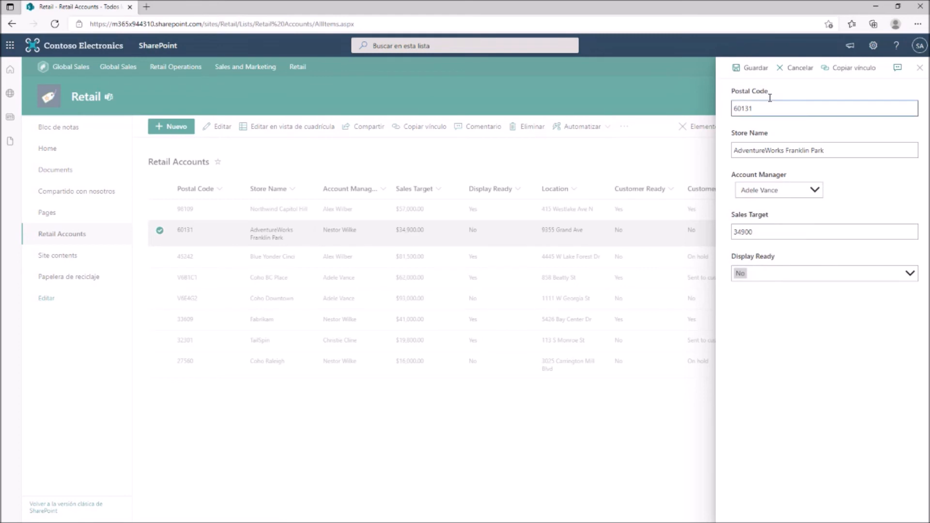
left_click(763, 71)
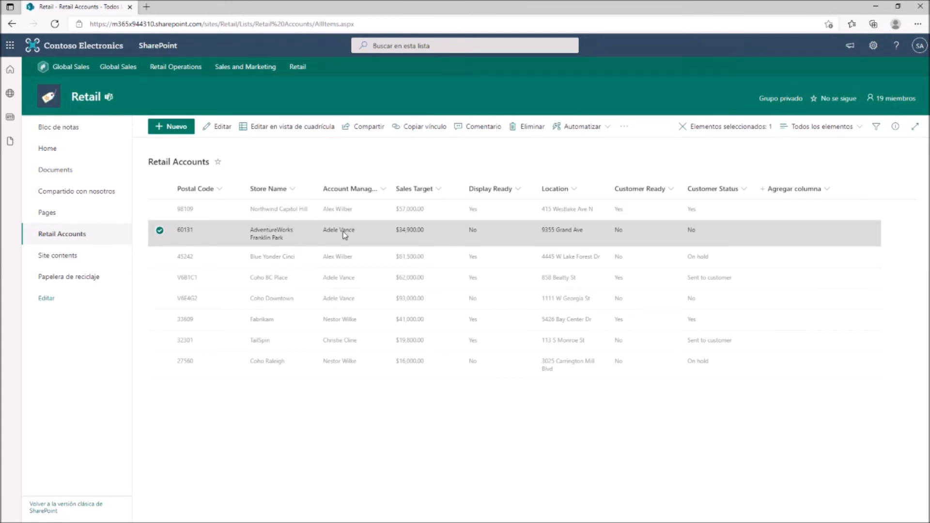
left_click(344, 170)
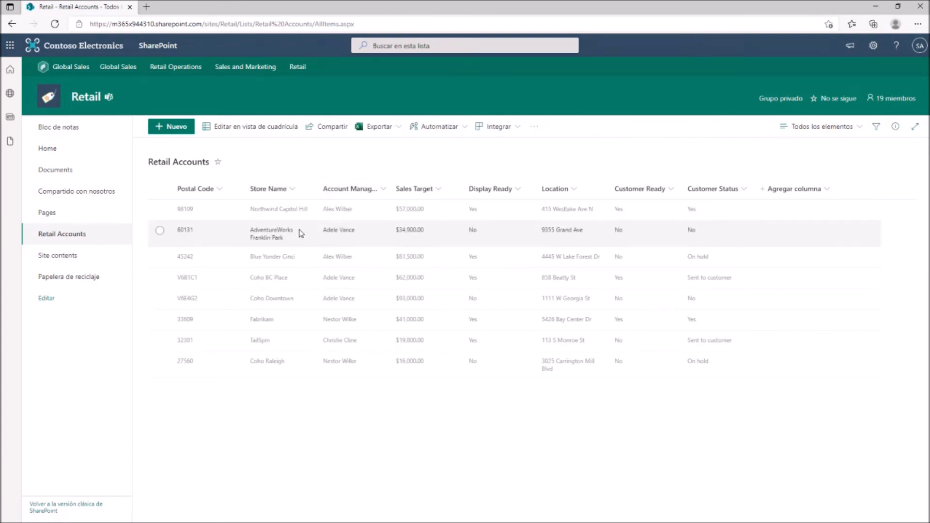
Try a new item with Postal Code sdfdsf, Store Name sdfsfd, the second listed manager, Sales Target 32 and Display Ready Yes, and close it unsaved
left_click(159, 131)
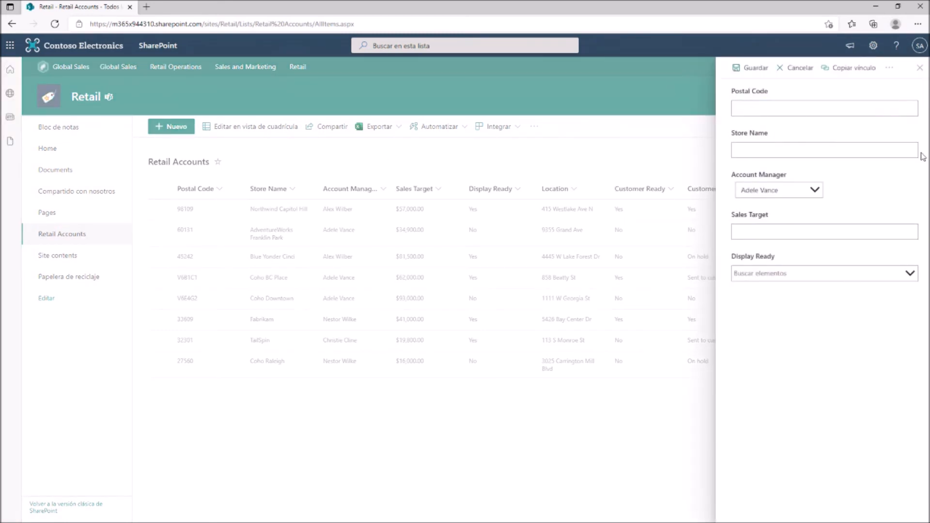
left_click(920, 65)
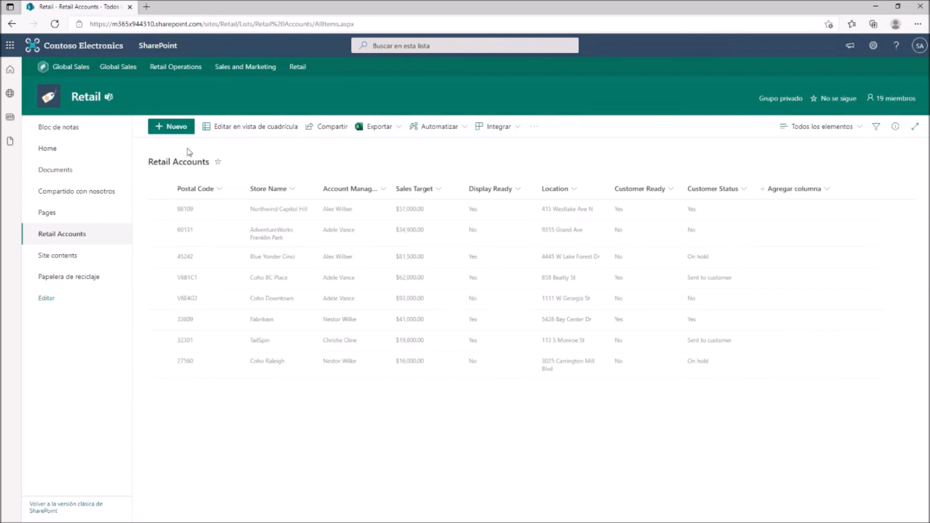
left_click(172, 127)
type("sdfdsf")
left_click(772, 150)
type("sdfsfd")
left_click(773, 190)
left_click(759, 221)
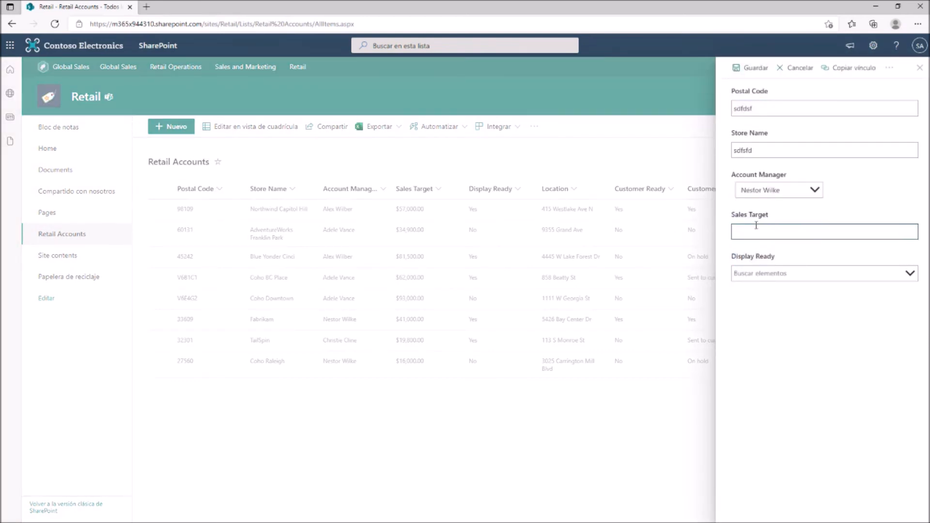
type("32")
left_click(771, 277)
left_click(776, 292)
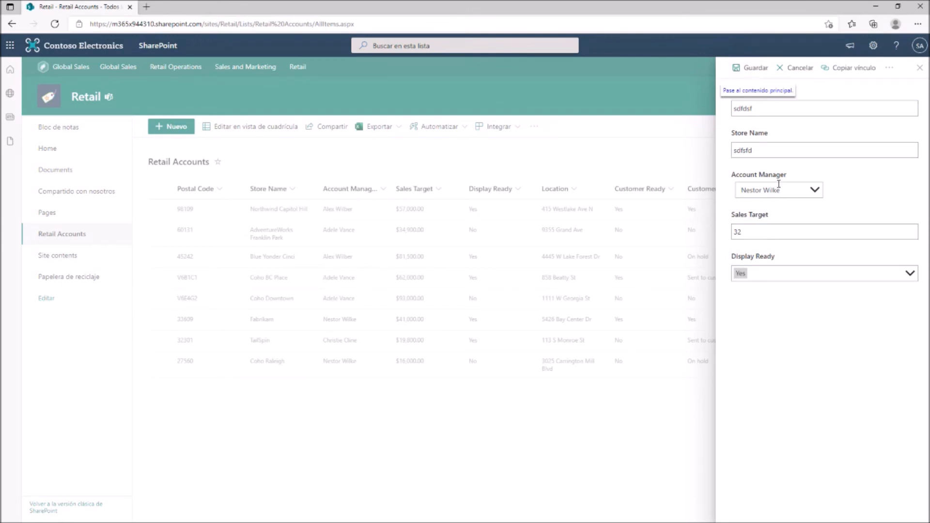
left_click(920, 67)
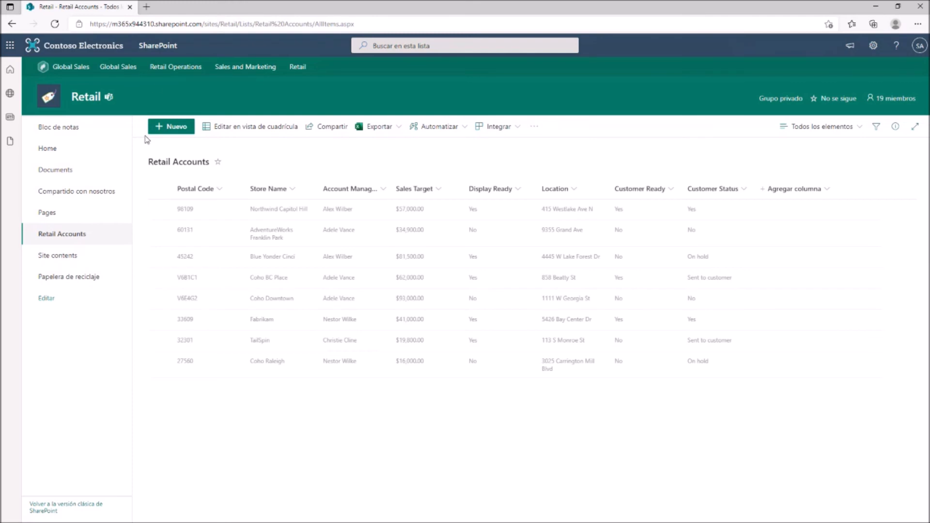
Go to the Staffing site by replacing the Retail list path in the site URL with Staffing
left_click(222, 25)
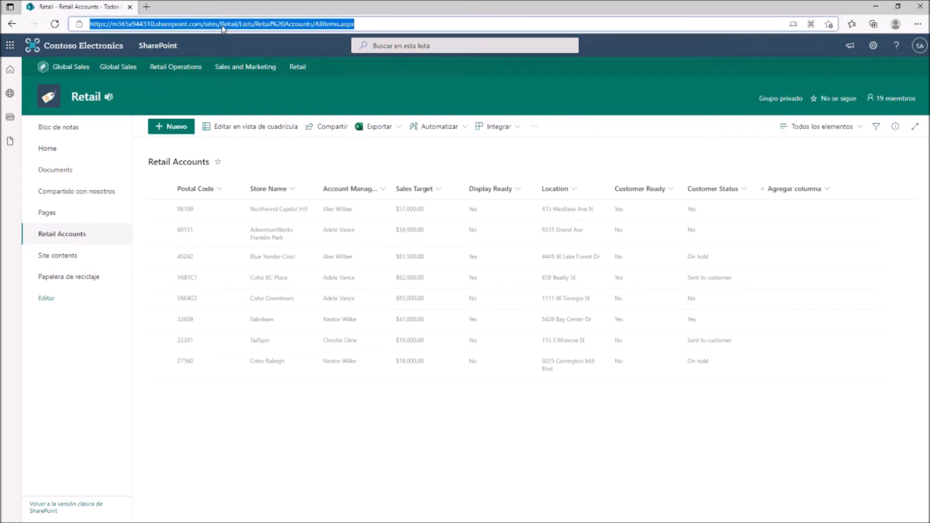
left_click(222, 25)
left_click_drag(220, 24, 433, 16)
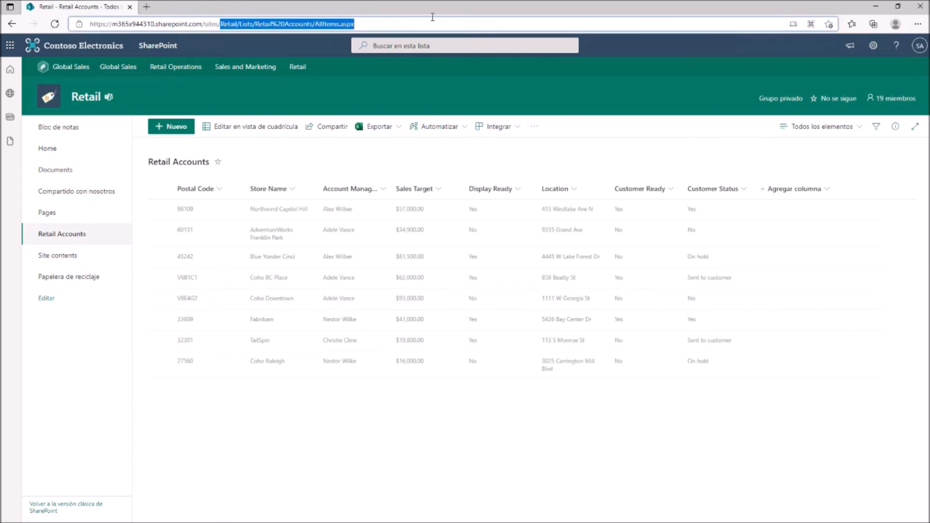
type("Staffing")
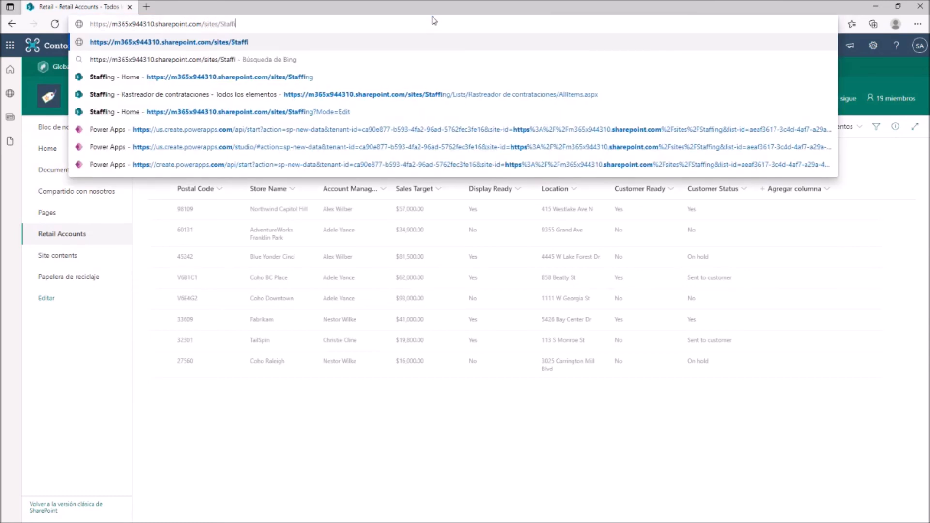
key("Return")
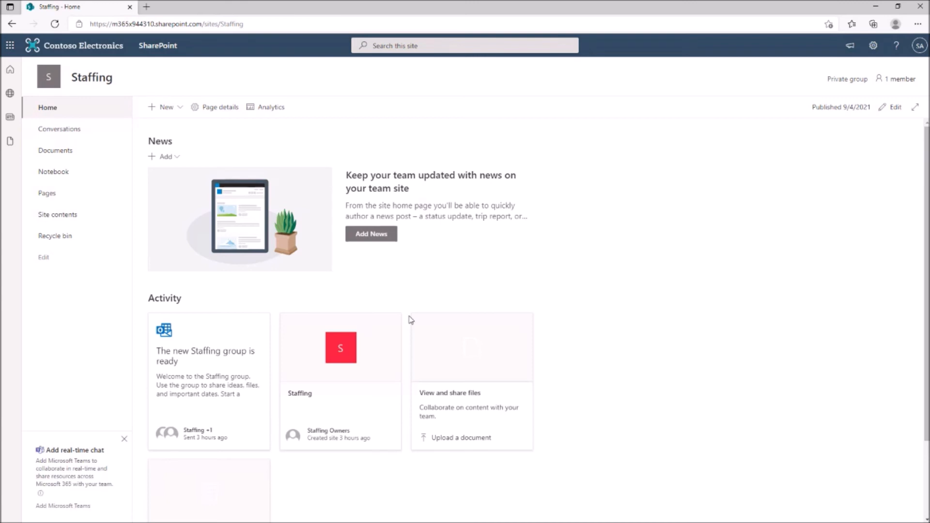
Create a list named New hires on the Staffing site from the Rastreador de contrataciones template
left_click(177, 116)
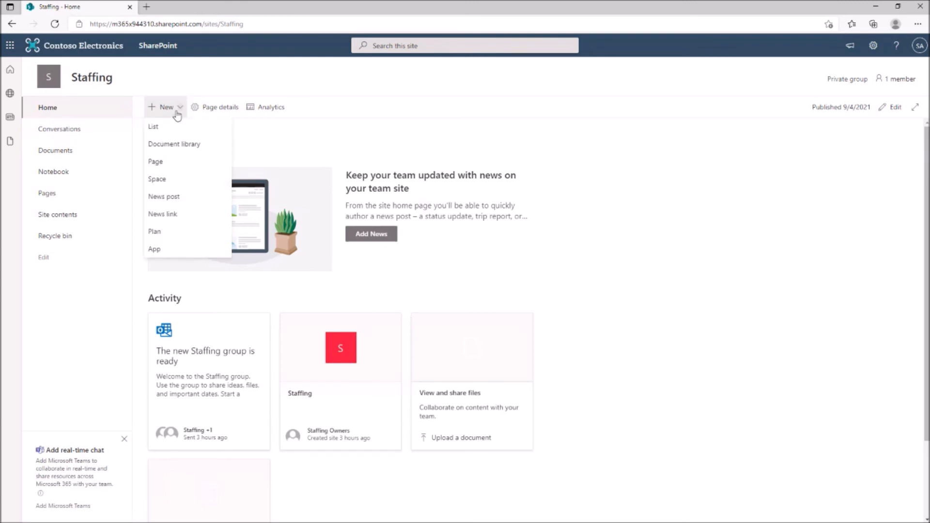
left_click(176, 124)
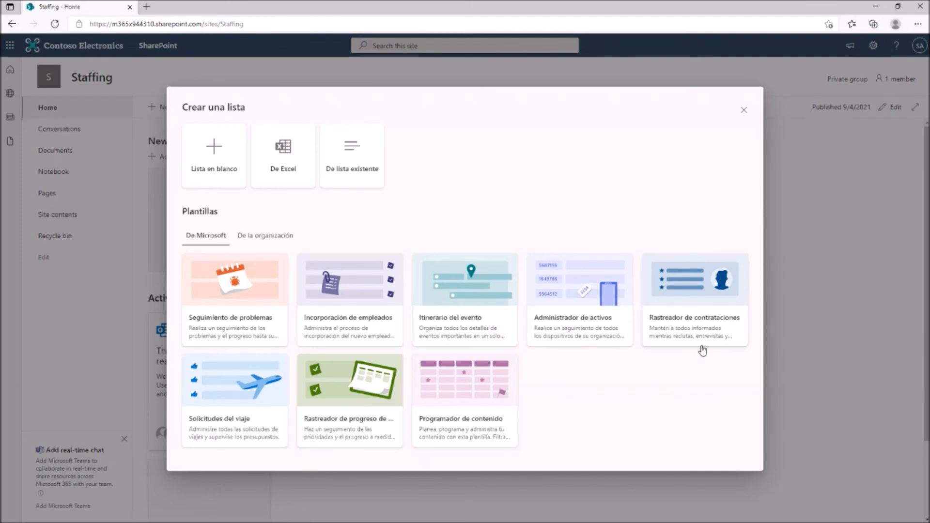
left_click(700, 294)
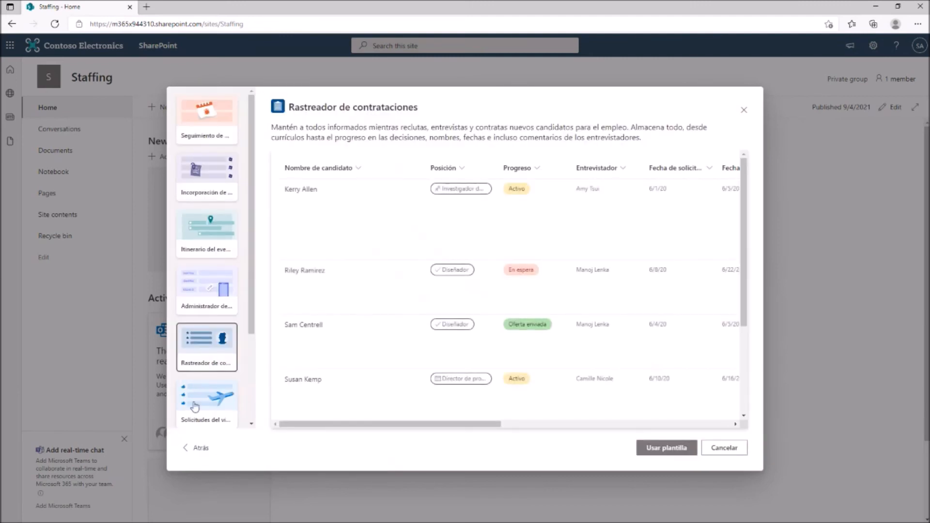
mouse_move(371, 421)
left_mouse_down()
mouse_move(611, 410)
mouse_move(356, 422)
left_mouse_up()
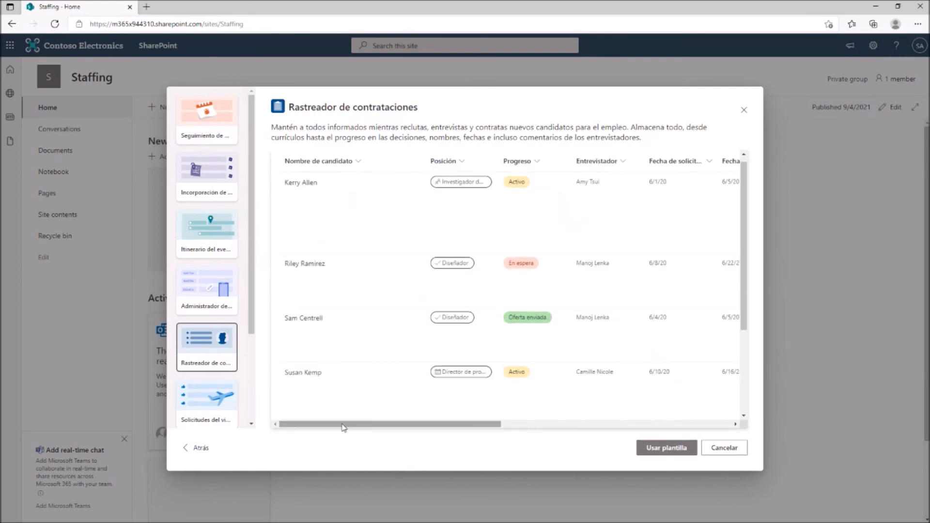
left_click(645, 443)
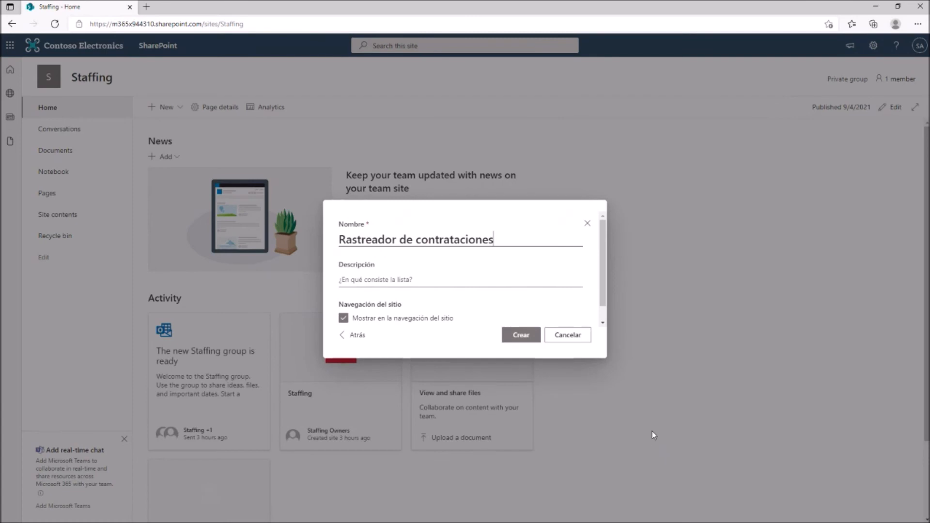
left_click_drag(494, 239, 153, 275)
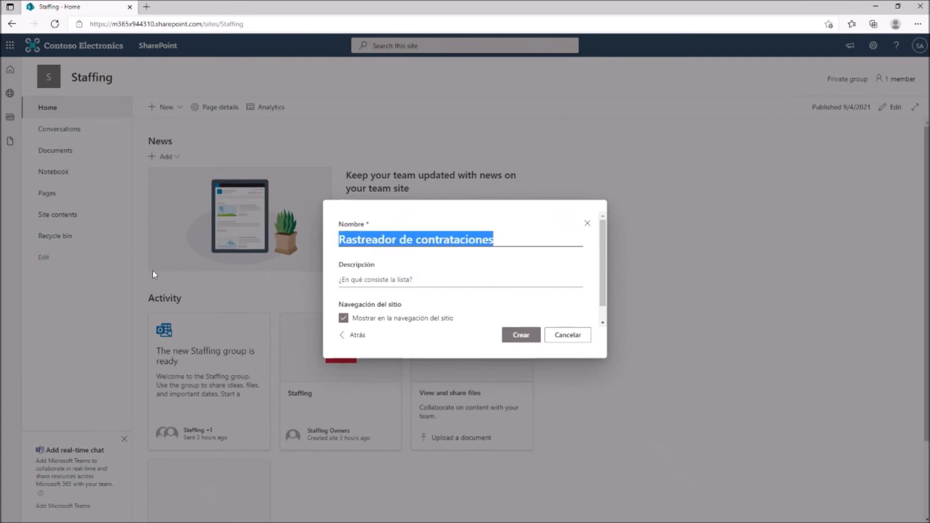
type("New hires")
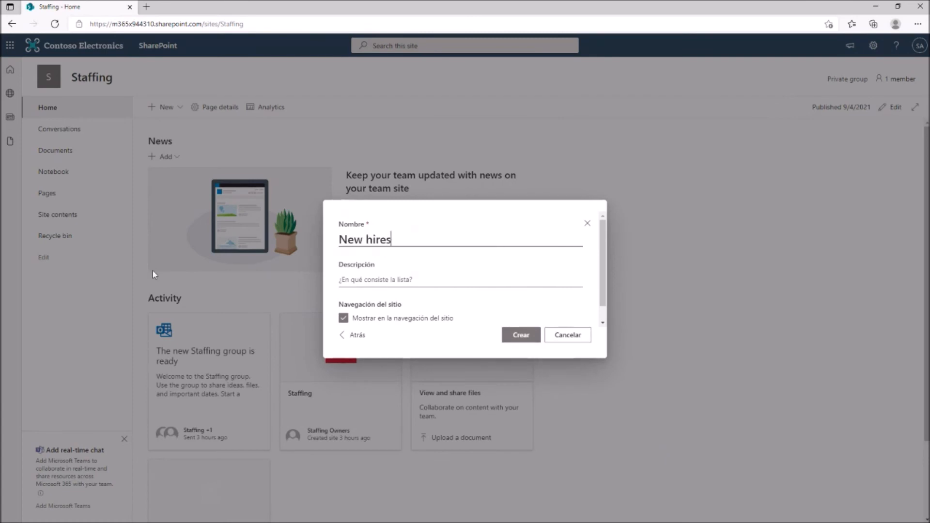
left_click(530, 334)
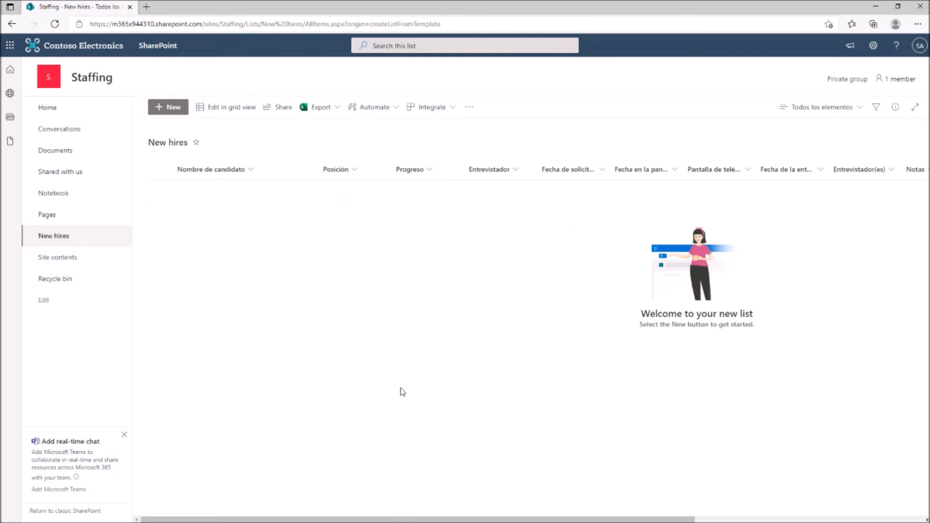
Add an item with the candidate's name, Posición Investigador de usuarios, Progreso Activo and Fecha de solicitud 9/7/2021, and save it
left_click(173, 112)
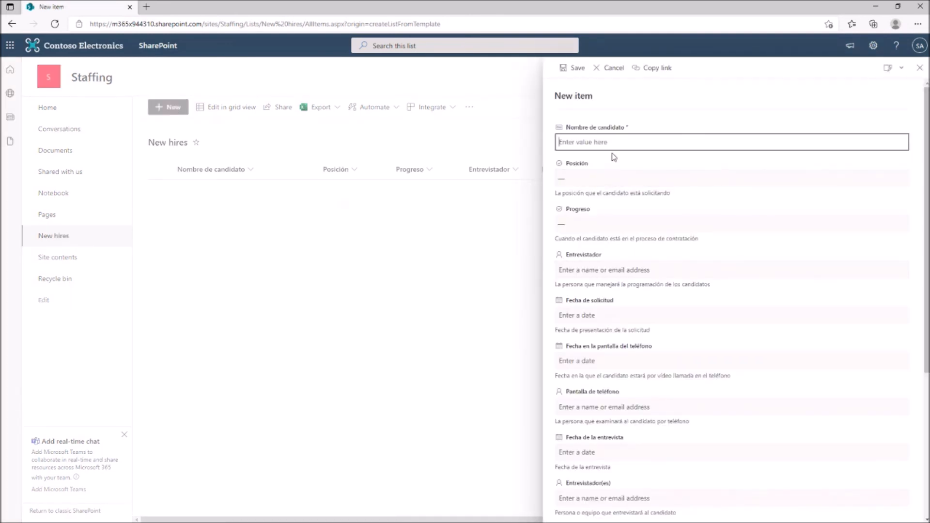
type("Jos")
left_click(606, 175)
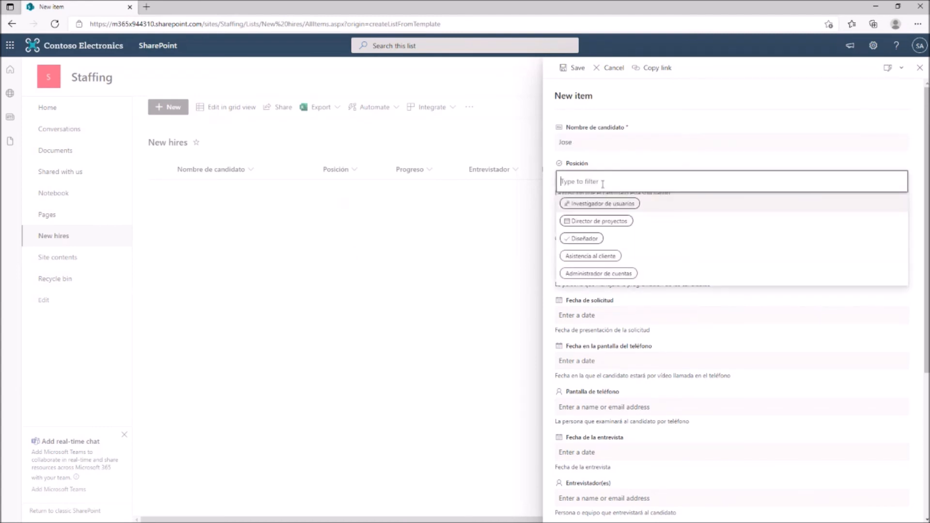
left_click(589, 210)
left_click(585, 226)
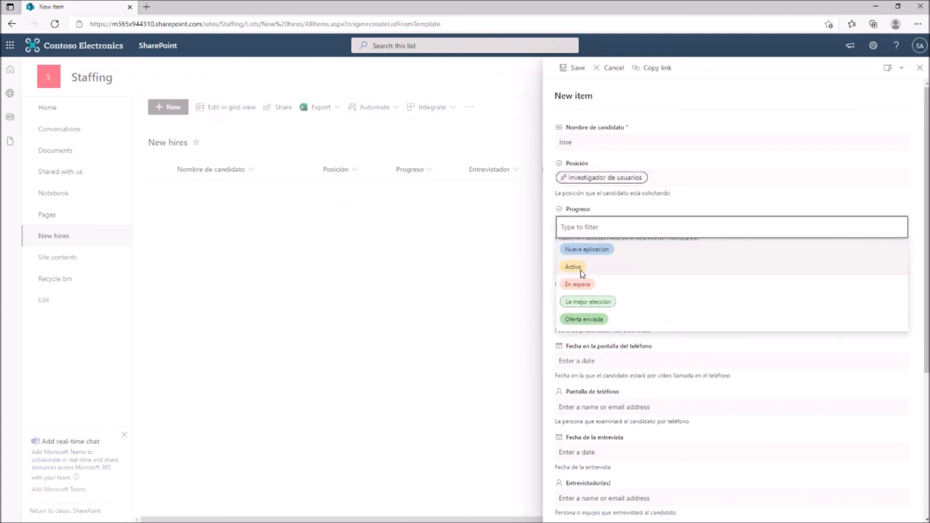
left_click(580, 270)
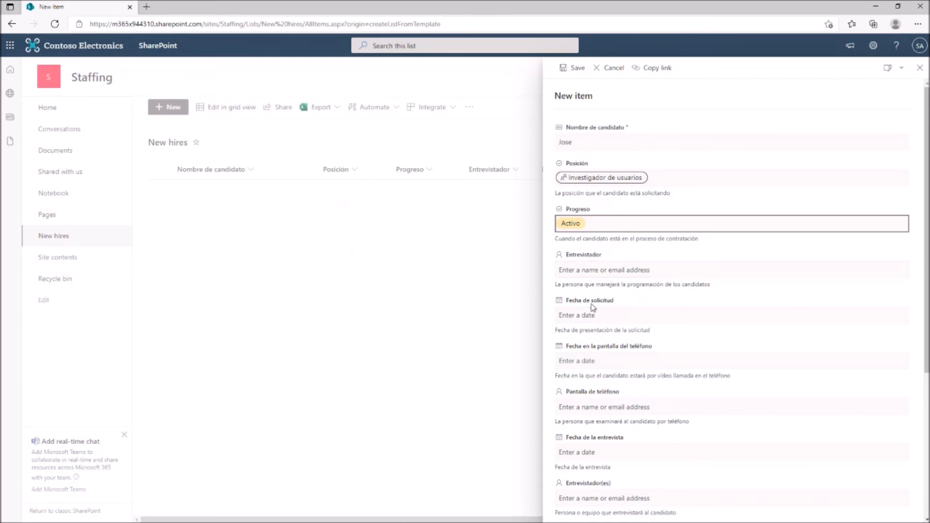
left_click(591, 318)
left_click(594, 382)
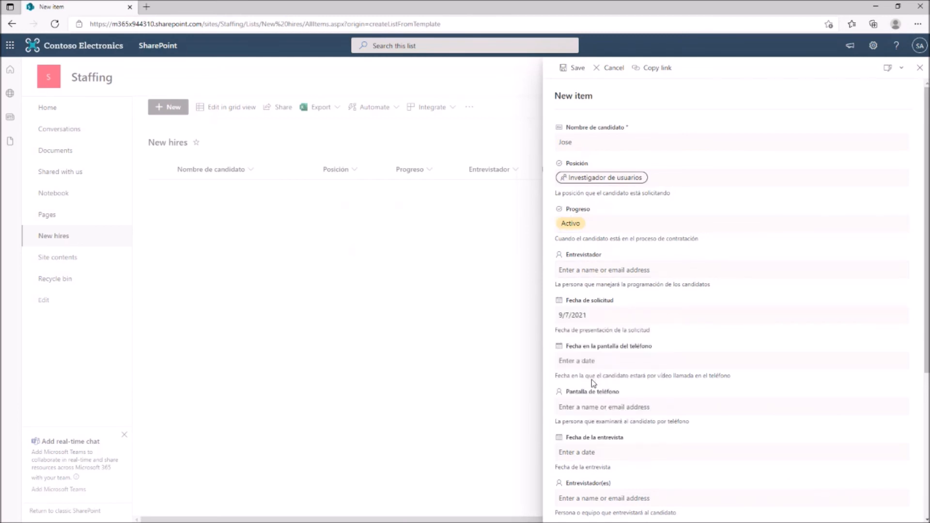
left_click(581, 72)
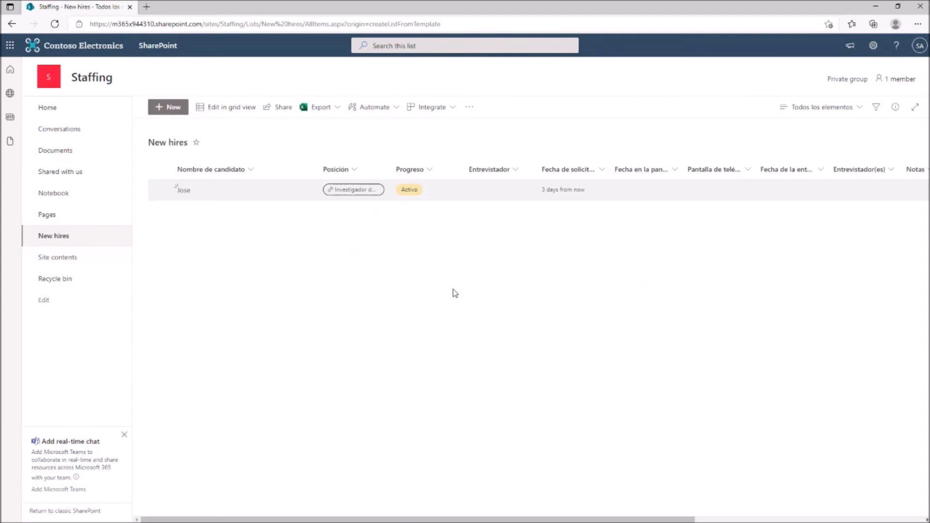
Add a number column named Preference, formatted as a percentage with 0 decimal places and default value 0
left_click_drag(408, 519, 734, 520)
left_click(815, 172)
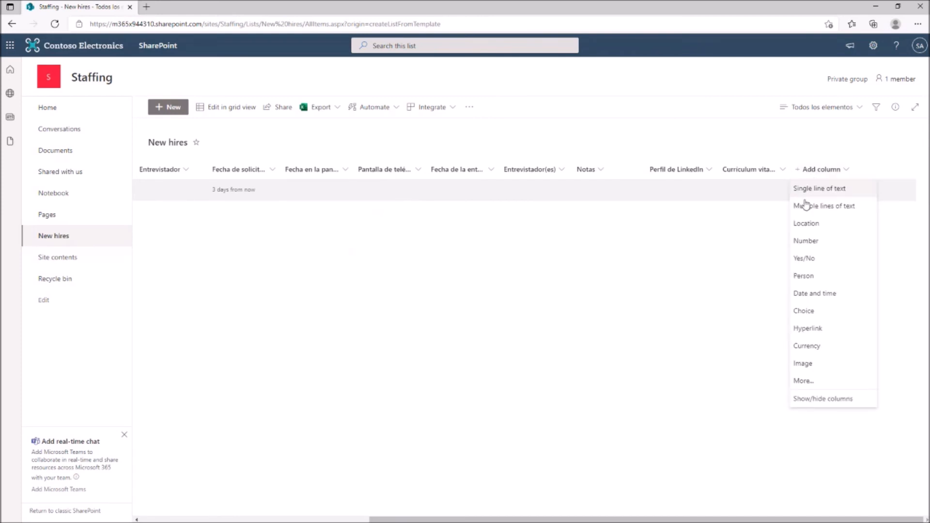
left_click(805, 244)
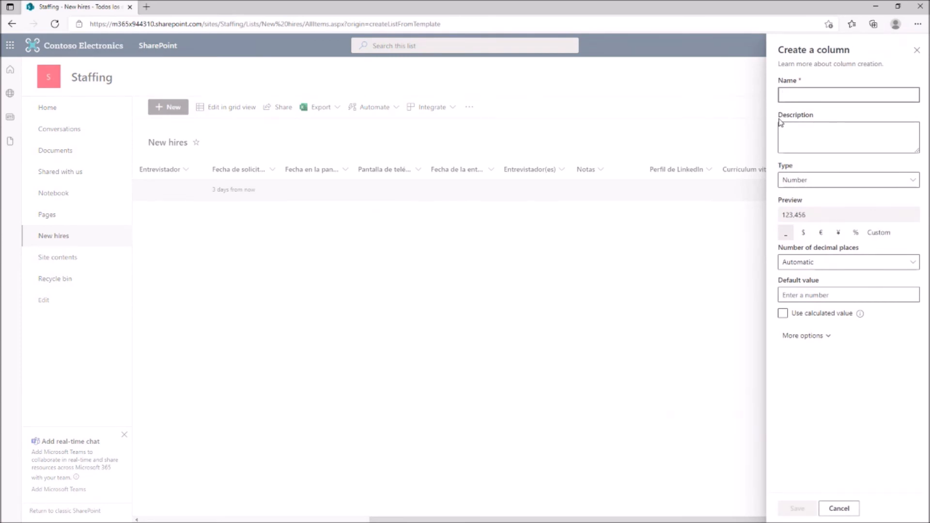
type("Preference")
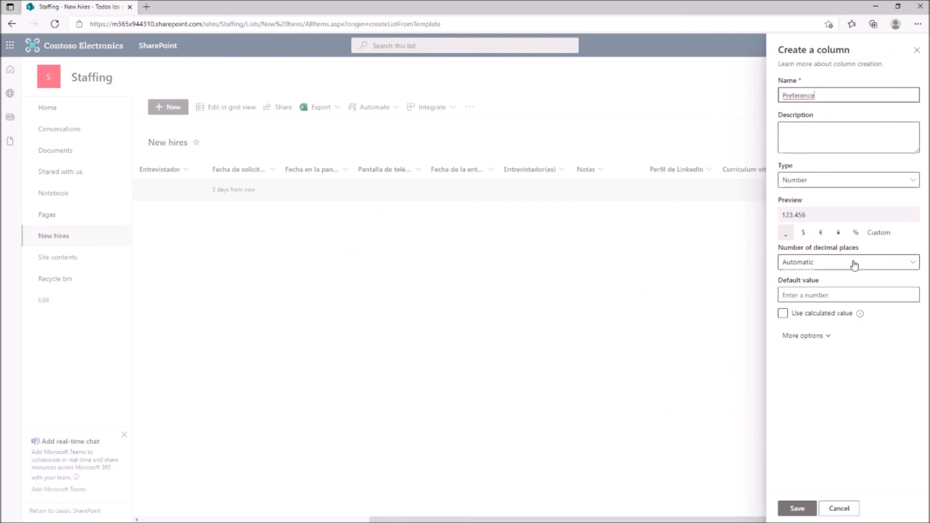
left_click(856, 233)
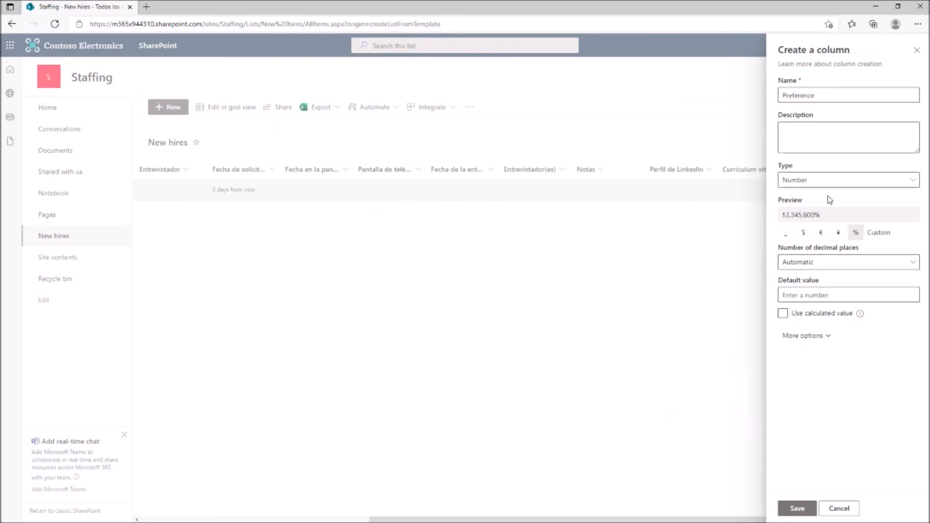
left_click(797, 267)
left_click(787, 295)
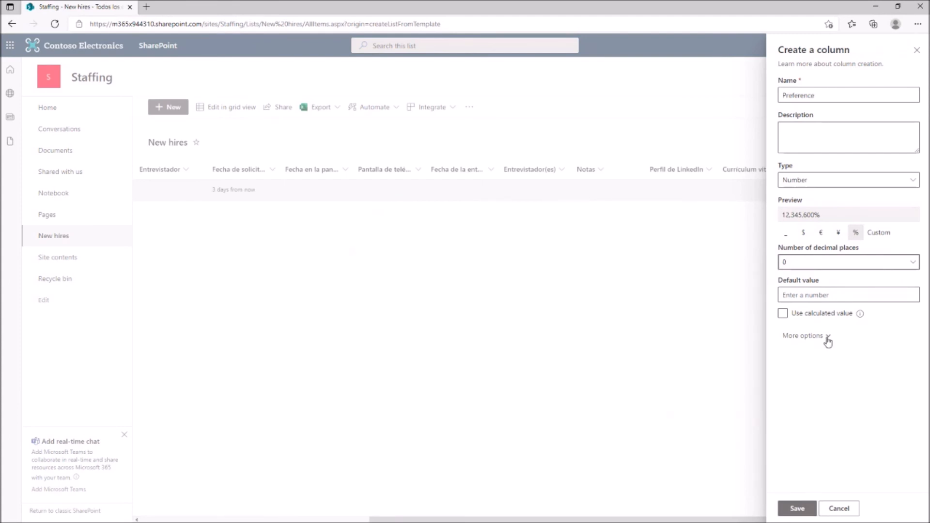
left_click(845, 296)
type("0")
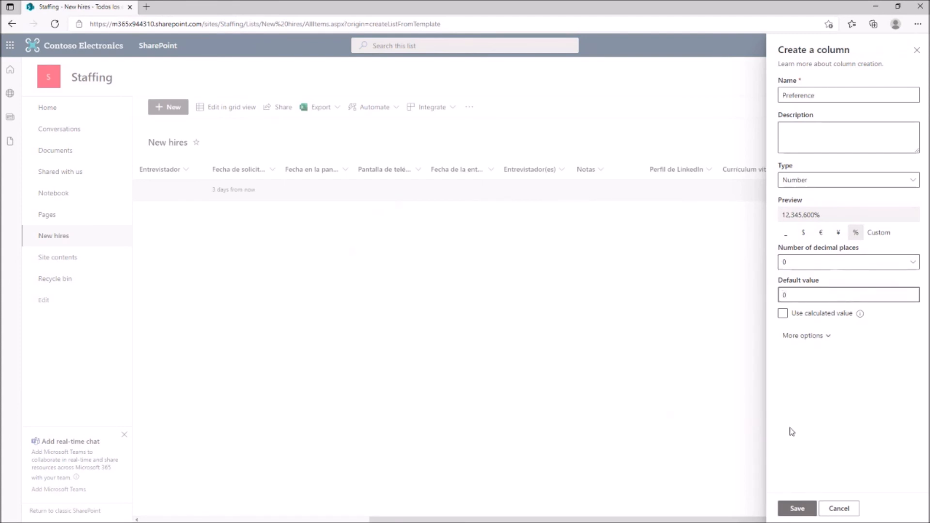
left_click(795, 508)
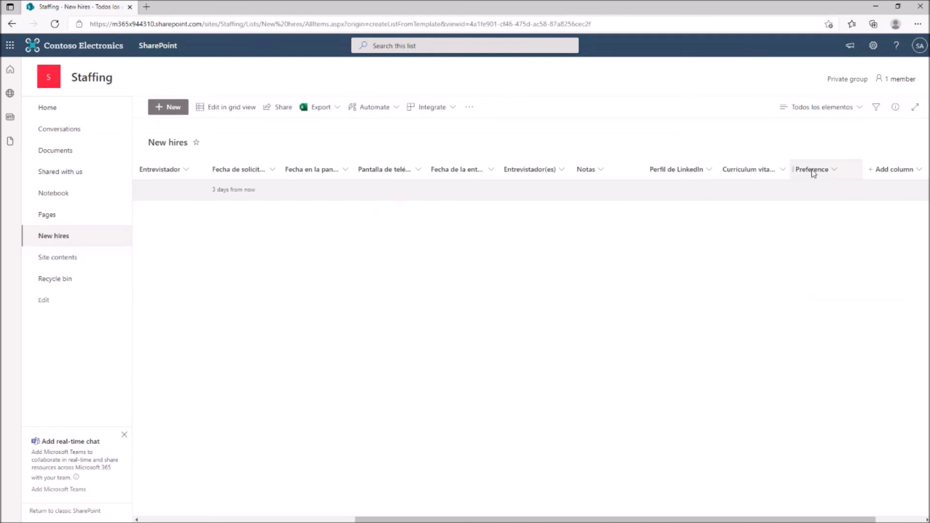
Move the Preference column so it directly follows Nombre de candidato
left_click_drag(813, 173, 238, 174)
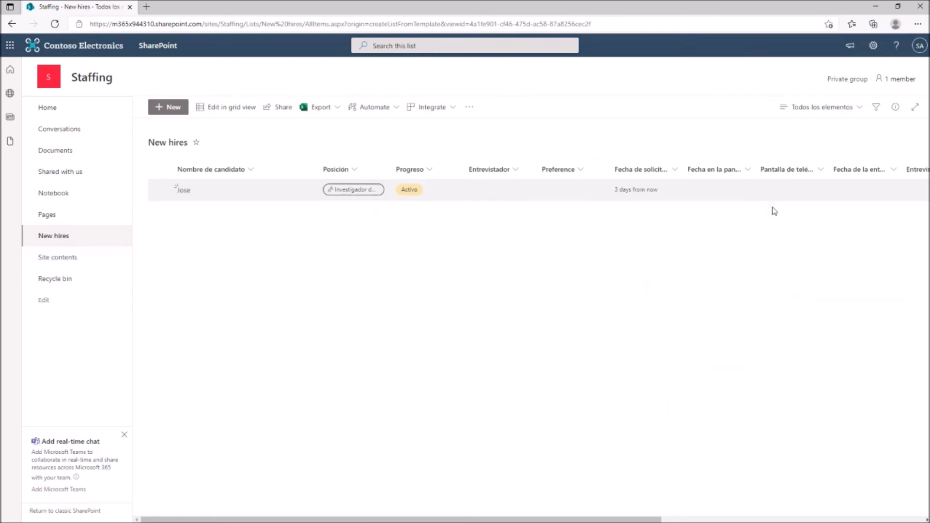
left_click_drag(567, 170, 342, 172)
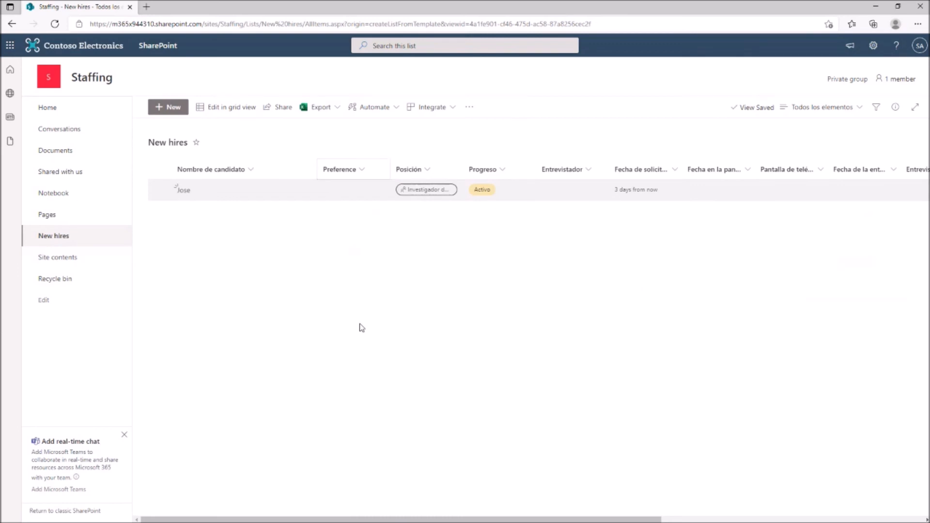
Apply conditional formatting to the Preference column that shows all values with the first red fill color
left_click(365, 170)
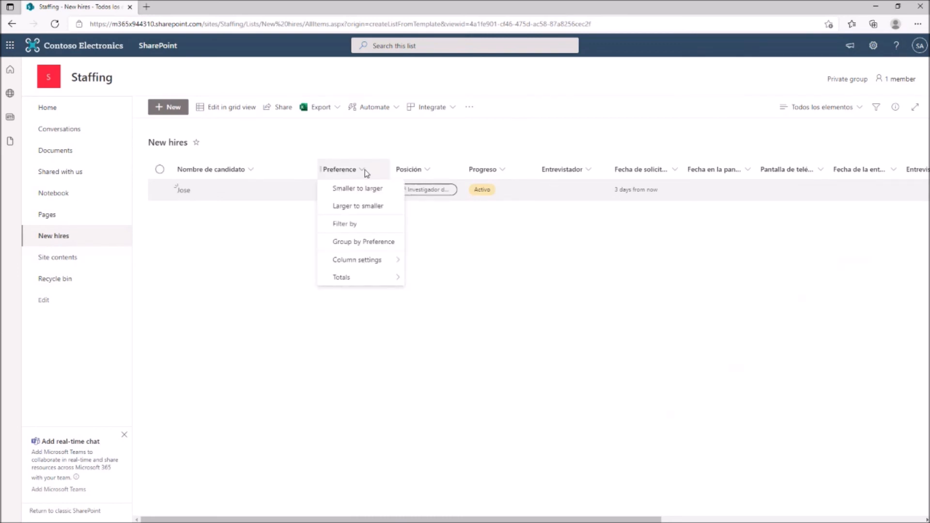
mouse_move(376, 260)
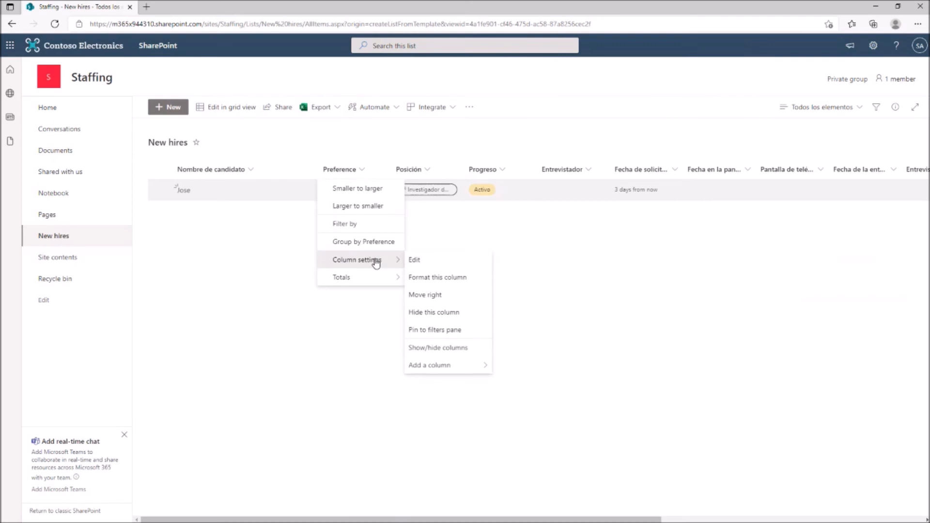
left_click(438, 277)
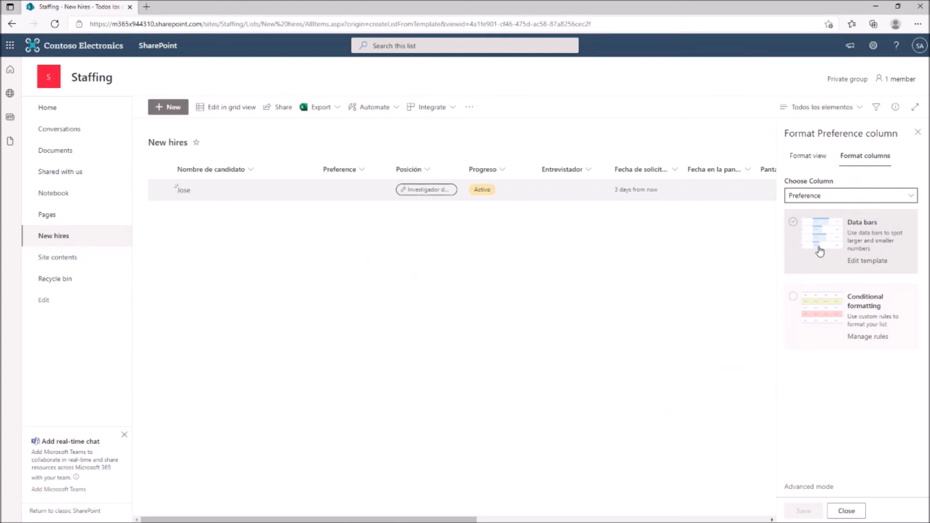
left_click(816, 305)
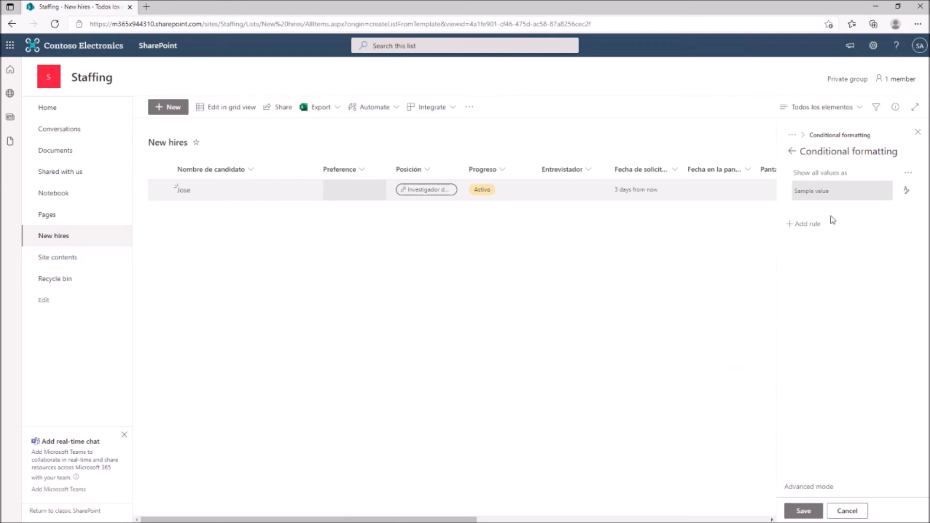
left_click(906, 194)
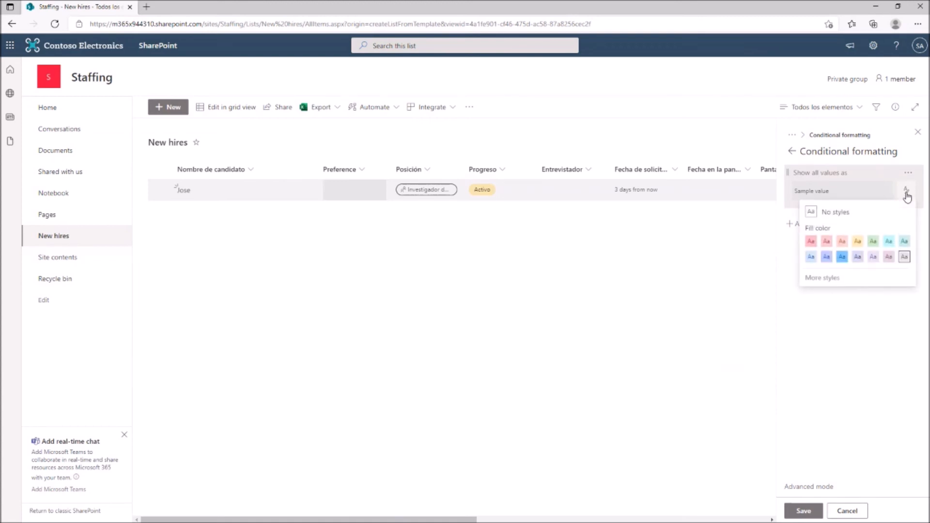
left_click(810, 242)
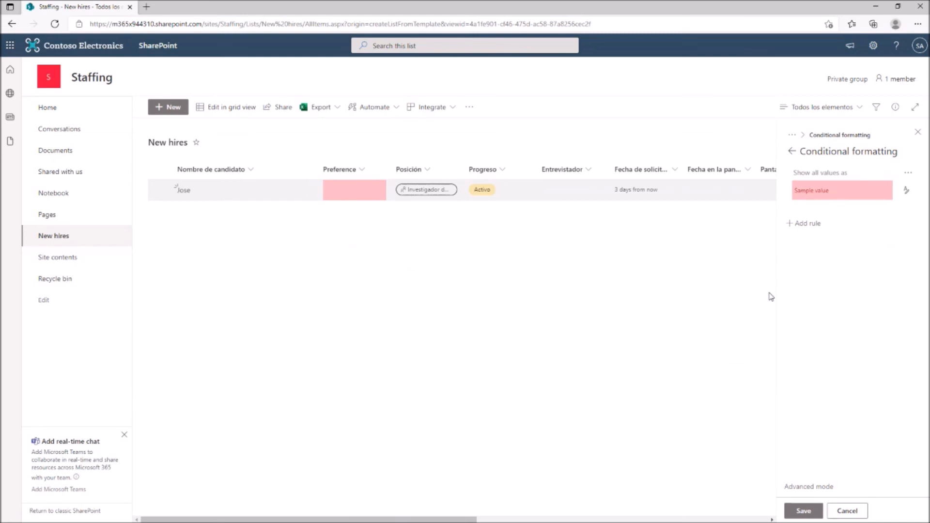
Add a Preference formatting rule that shows items with Preference greater than or equal to 0.7 in the green fill color, and save it
left_click(815, 226)
left_click(829, 187)
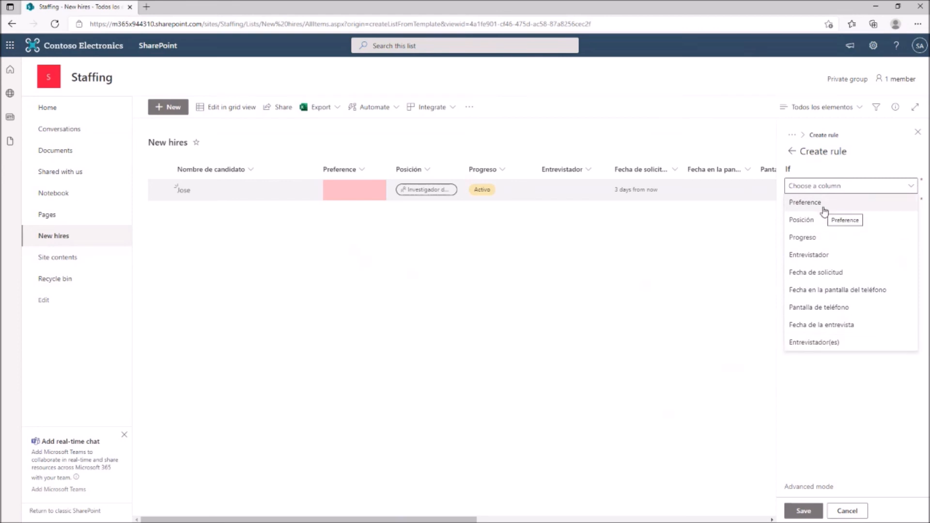
left_click(823, 205)
left_click(829, 206)
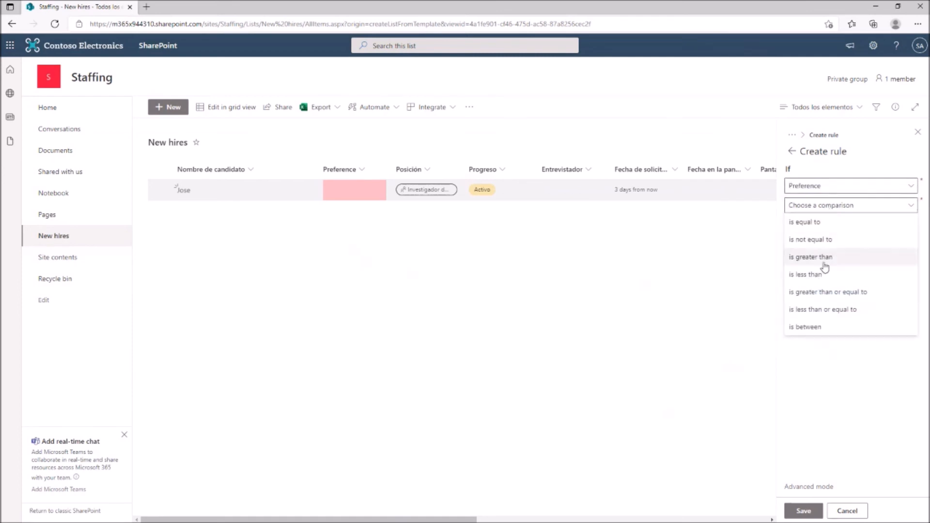
left_click(820, 292)
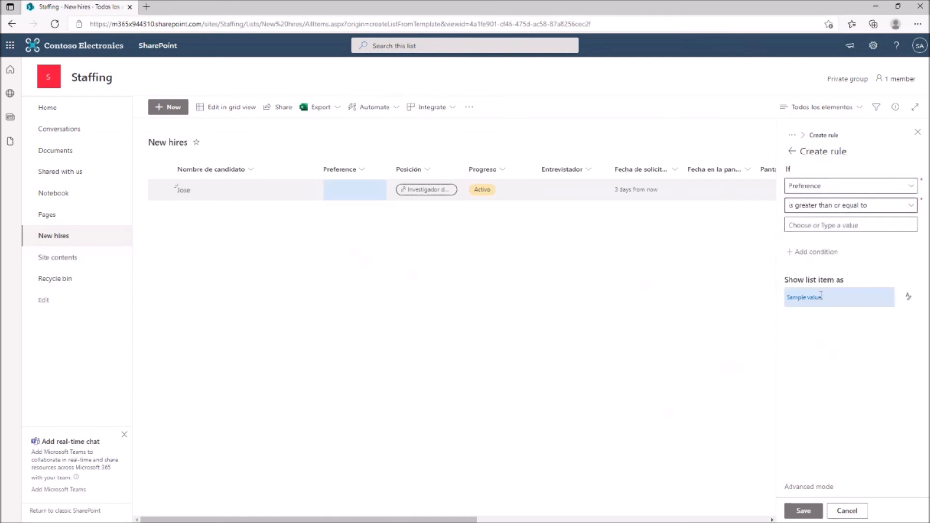
type("0.7")
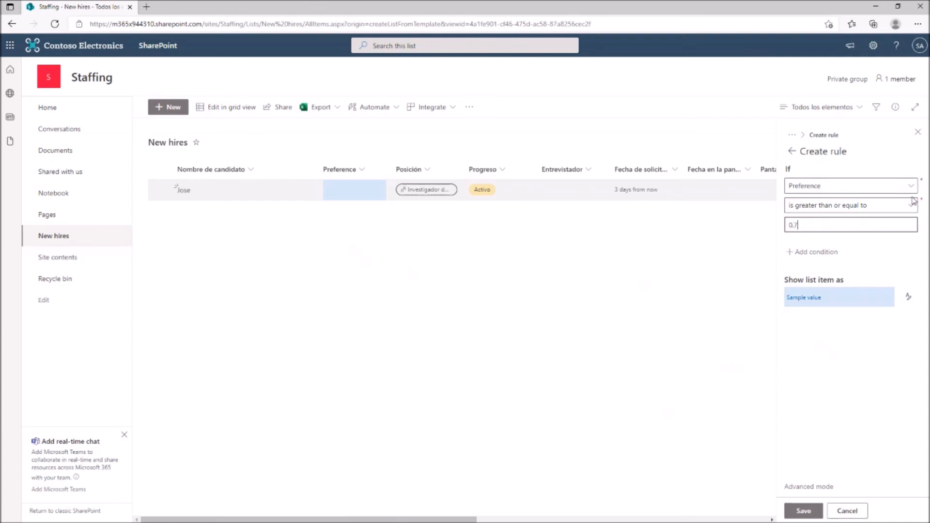
left_click(879, 251)
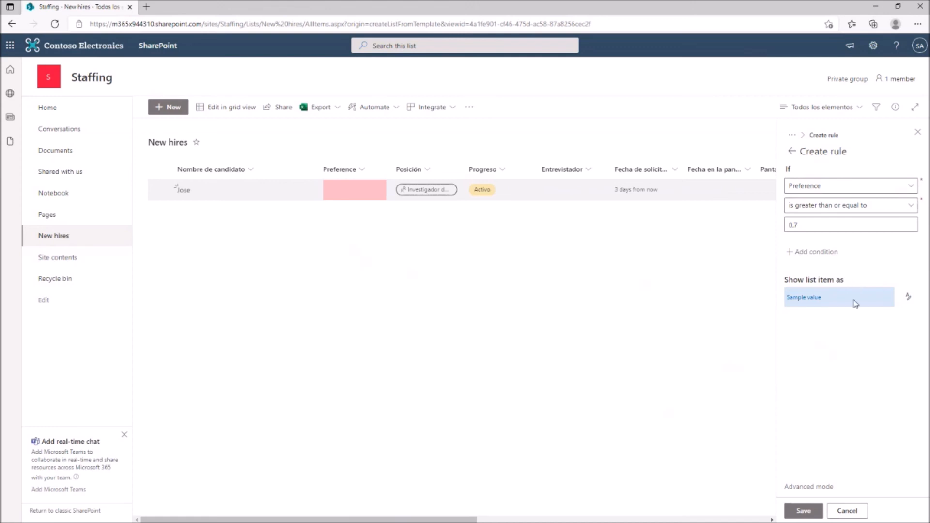
left_click(906, 298)
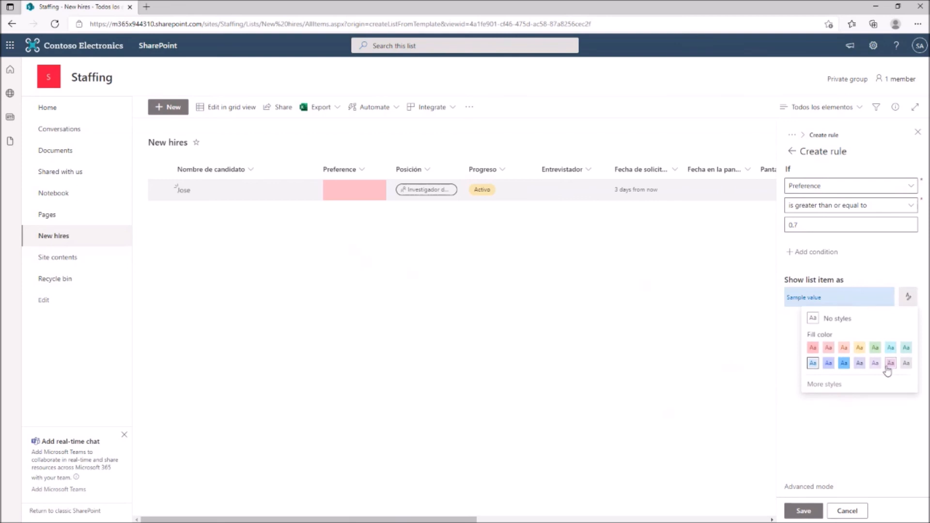
left_click(875, 348)
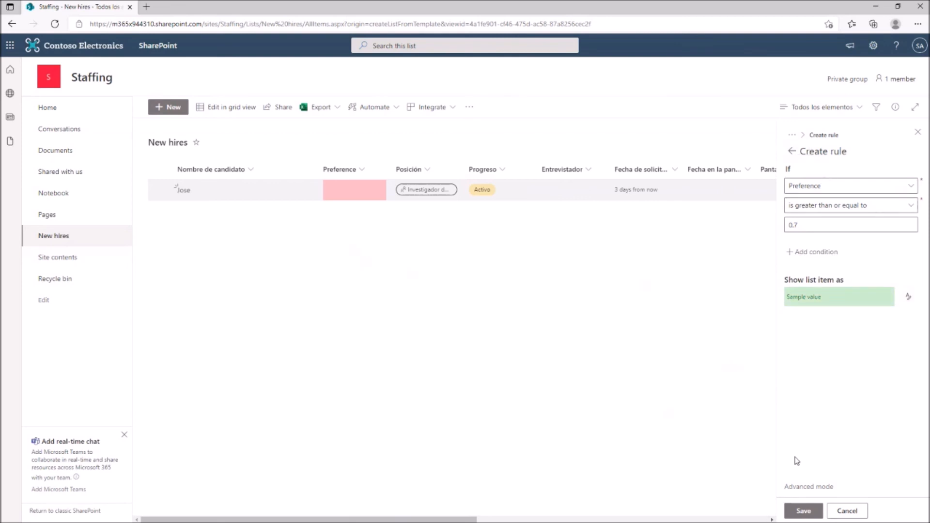
left_click(804, 511)
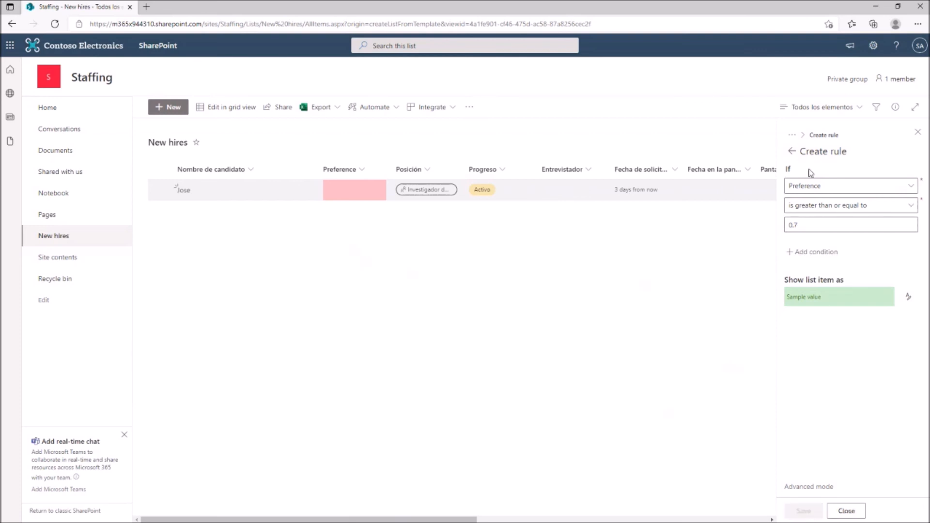
Add another rule showing items with Preference greater than or equal to 0.5 in the yellow fill color, save it and close the formatting settings
left_click(792, 151)
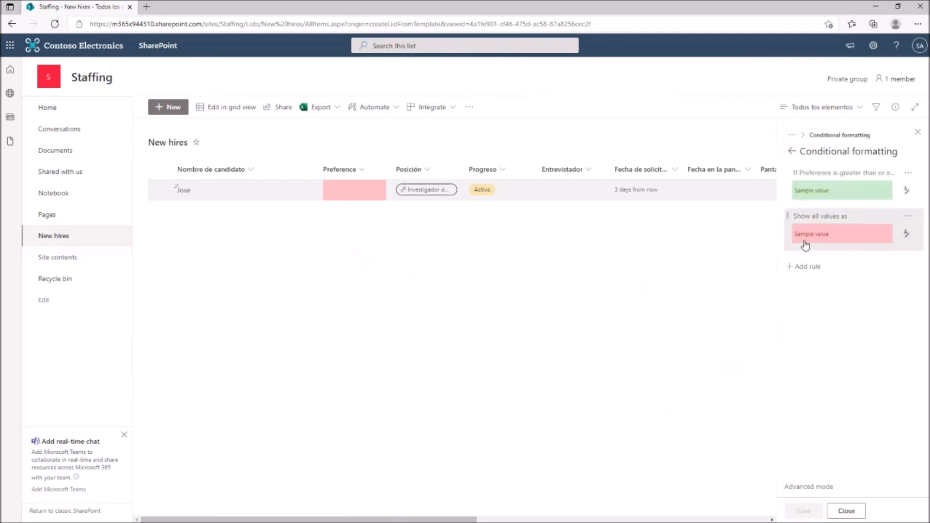
left_click(804, 266)
left_click(828, 189)
left_click(828, 202)
left_click(822, 207)
left_click(827, 291)
left_click(836, 226)
type("0.5")
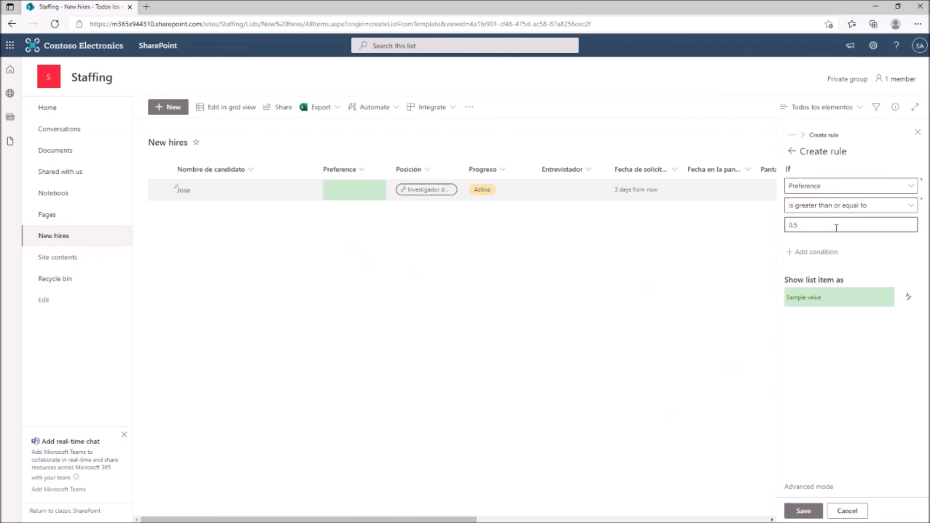
left_click(908, 296)
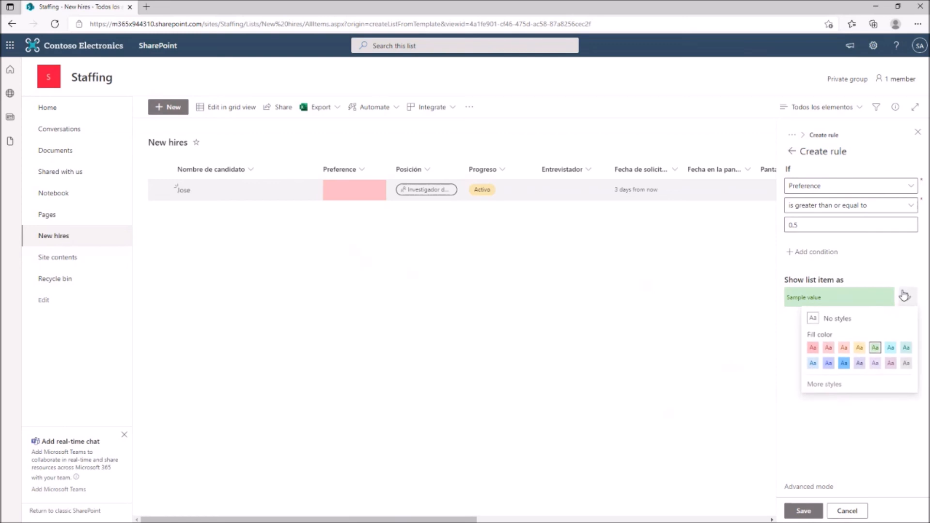
left_click(866, 349)
left_click(803, 511)
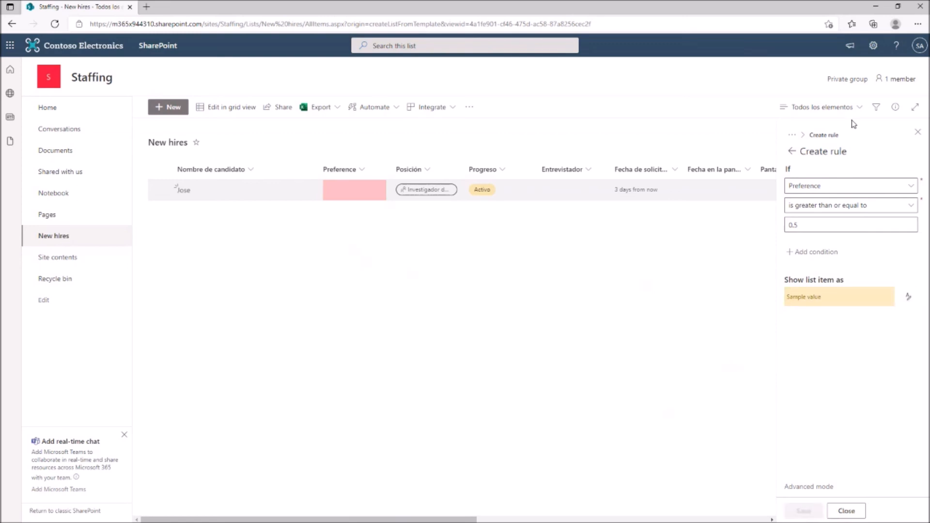
left_click(846, 511)
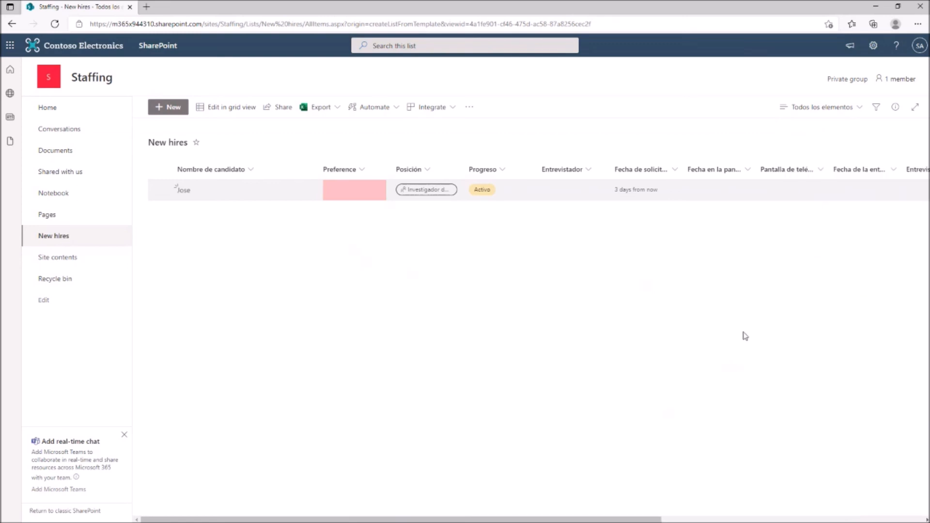
Edit the candidate's item in the New hires list, set Preference to 55% and save it
left_click(270, 192)
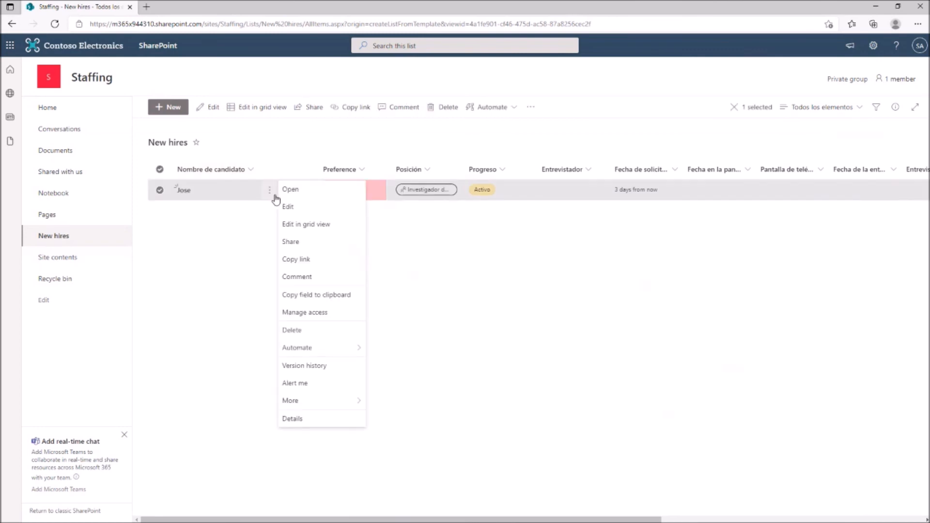
left_click(288, 208)
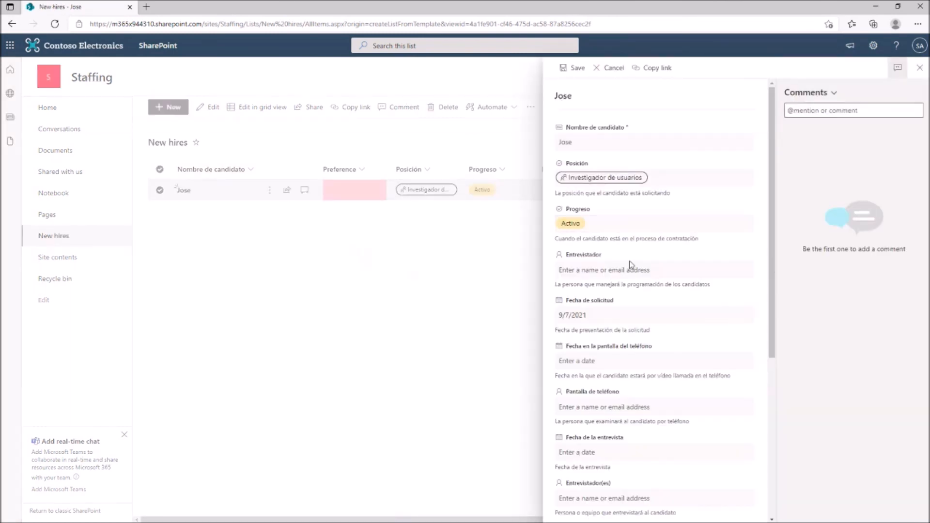
scroll(630, 304, "down", 10)
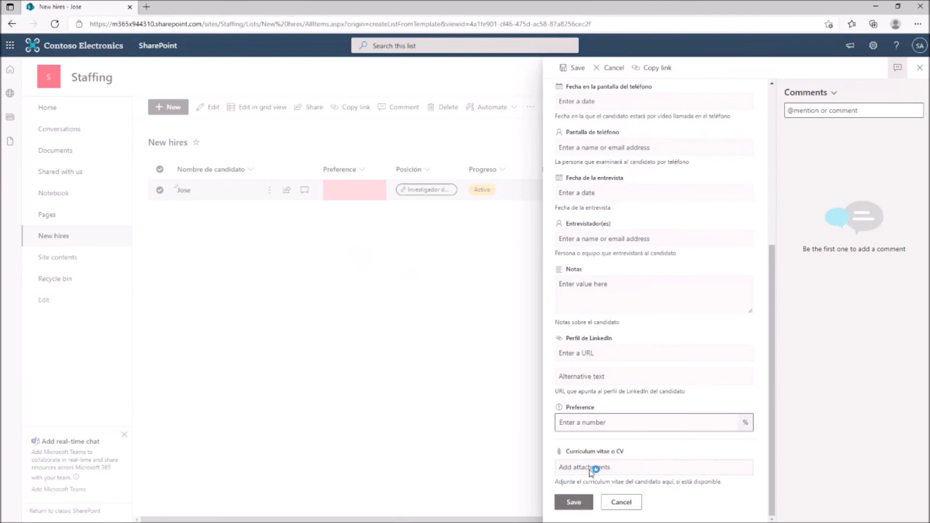
left_click(592, 468)
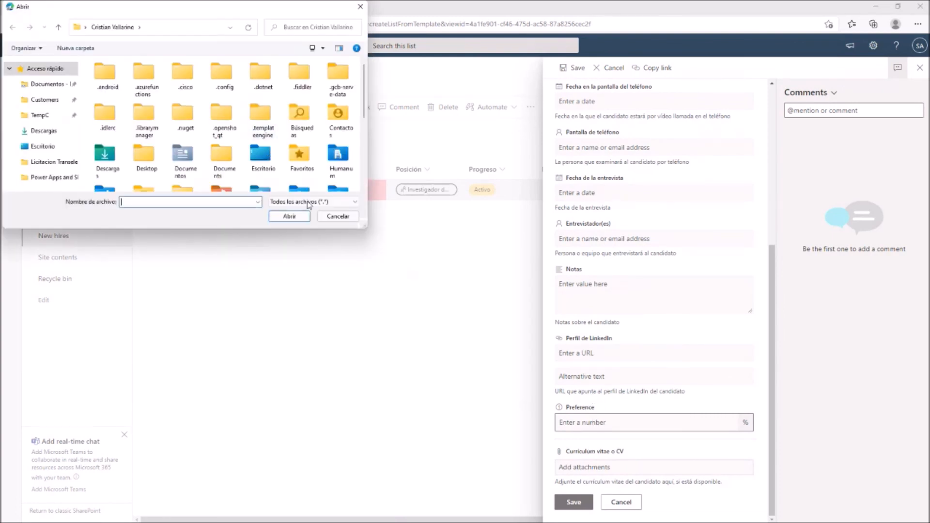
left_click(334, 214)
left_click(632, 417)
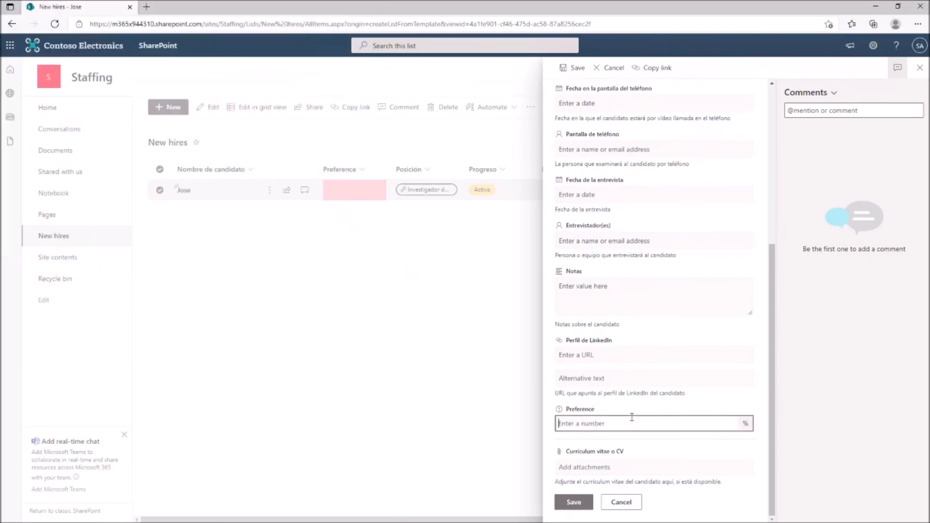
type("55")
left_click(583, 502)
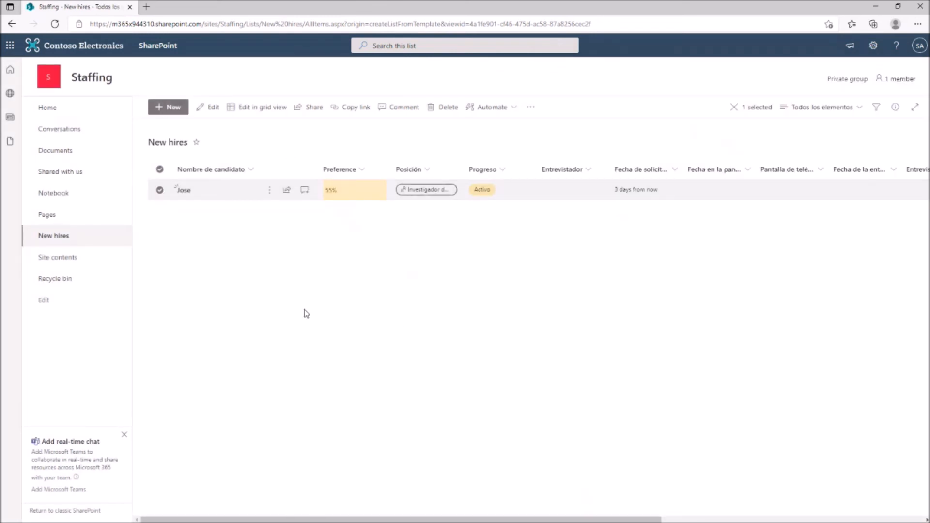
Edit the candidate's item again, changing Preference to 78%, and save it
left_click(270, 194)
left_click(297, 208)
scroll(603, 395, "down", 10)
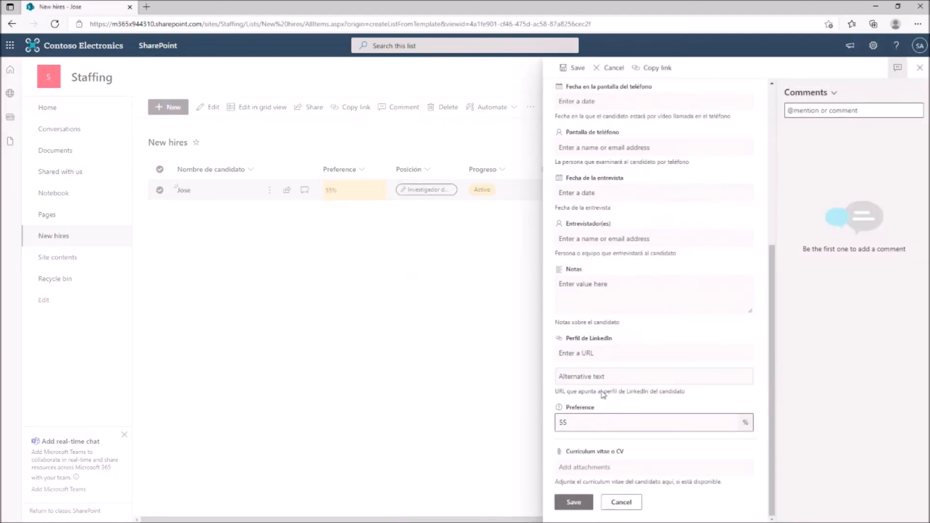
double_click(592, 429)
type("7")
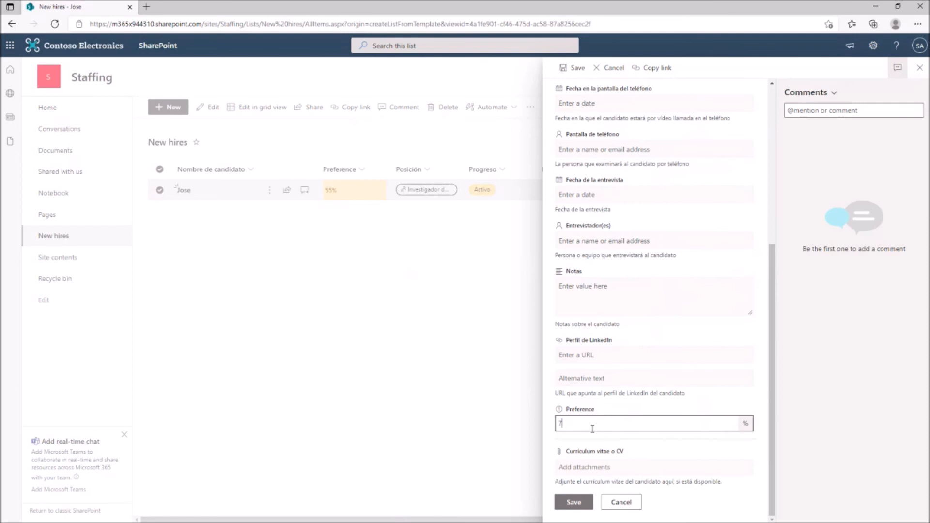
left_click(573, 502)
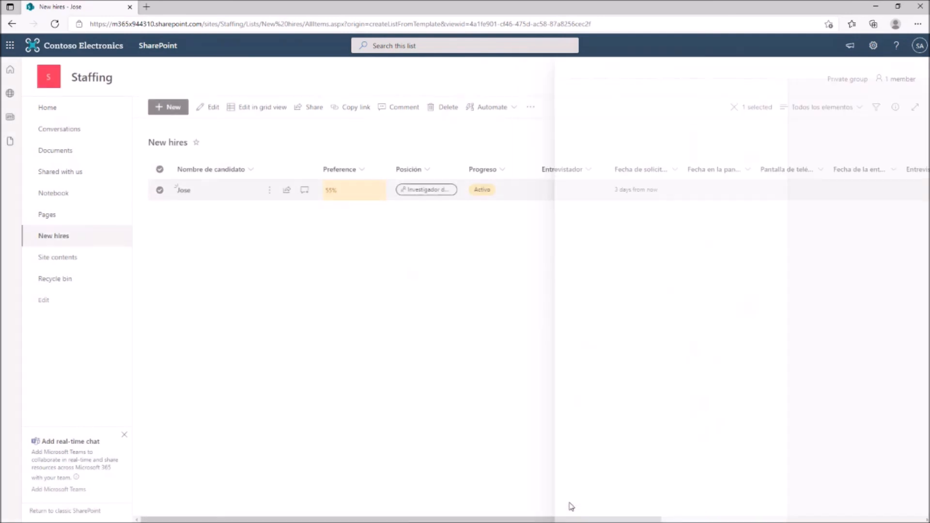
Set the candidate's Preference to 34% in grid view and return to the standard list view
left_click(246, 107)
left_click(306, 198)
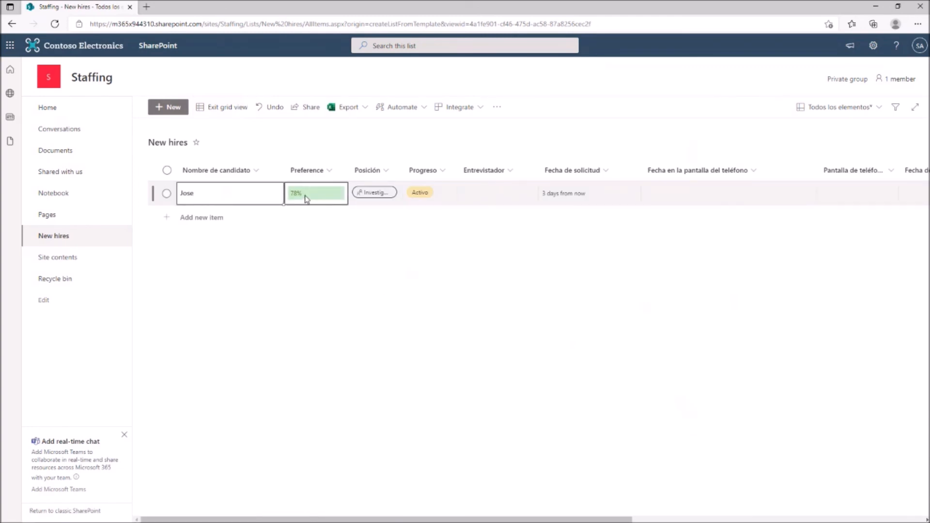
left_click(330, 216)
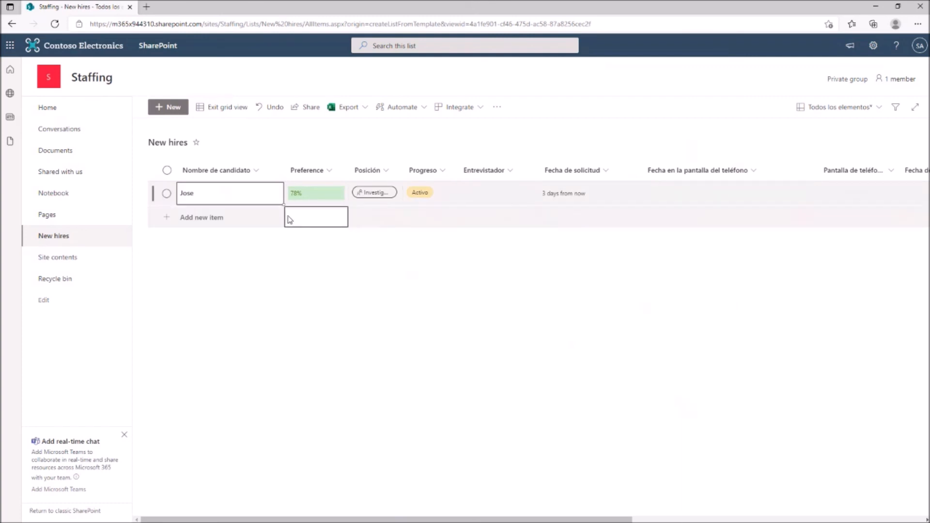
left_click(305, 194)
left_click(307, 196)
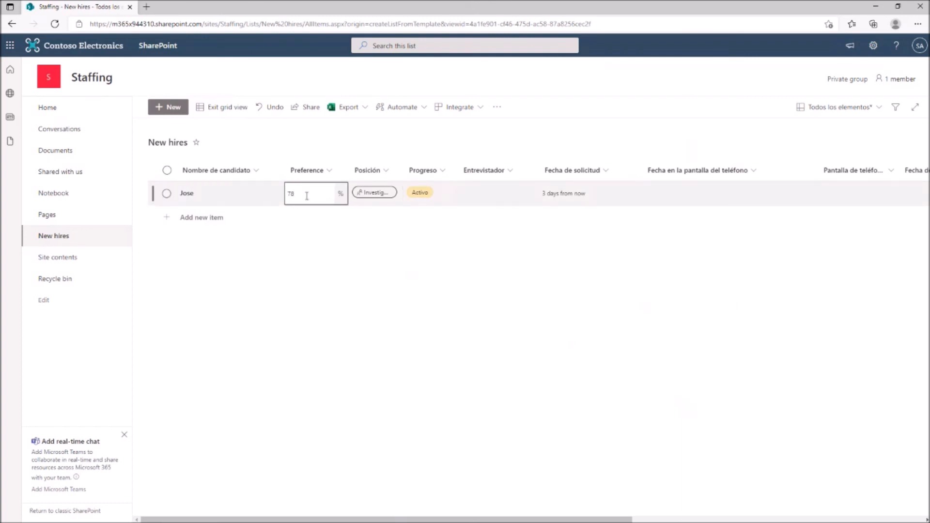
left_click(262, 265)
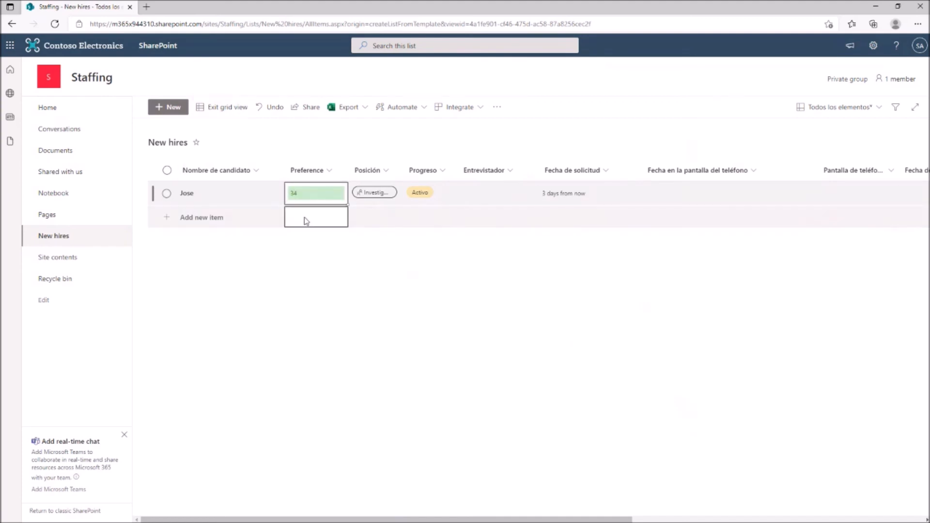
left_click(296, 217)
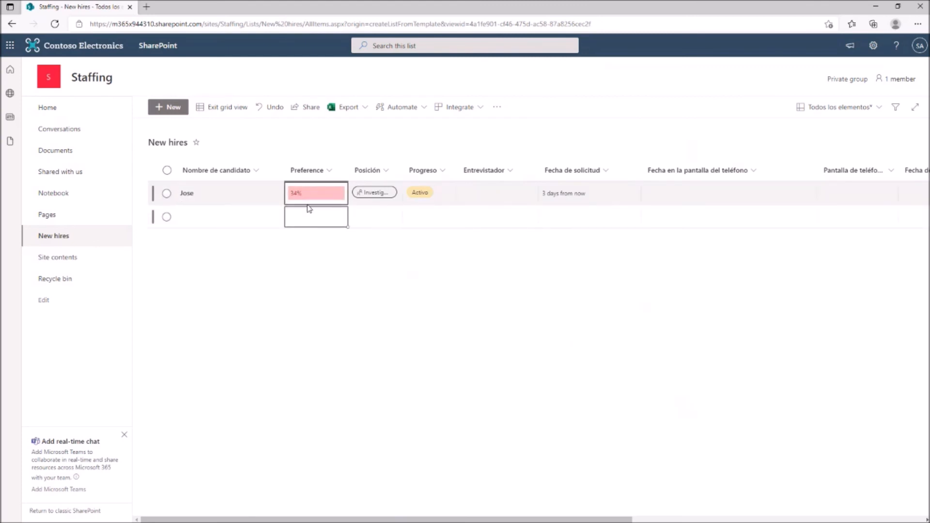
left_click(224, 108)
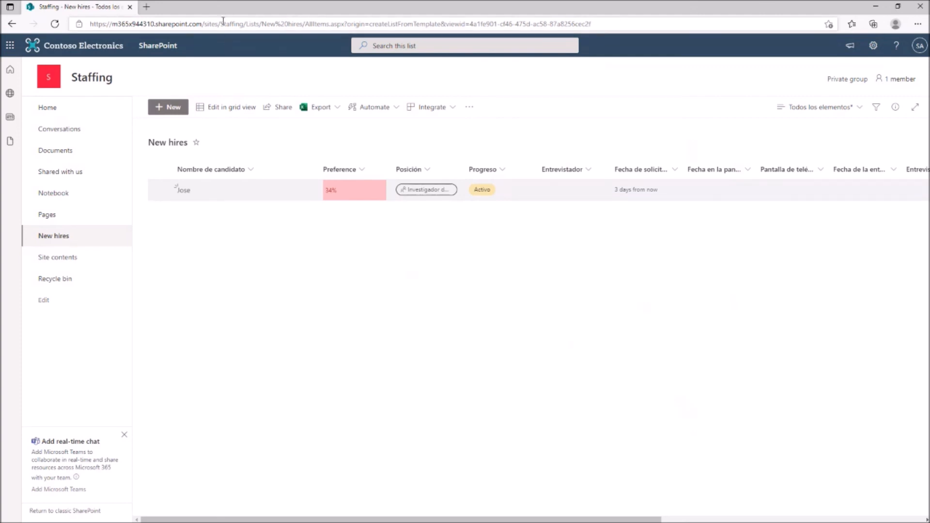
Go to the Human Resources SharePoint site and open its site contents
left_click_drag(222, 22, 632, 29)
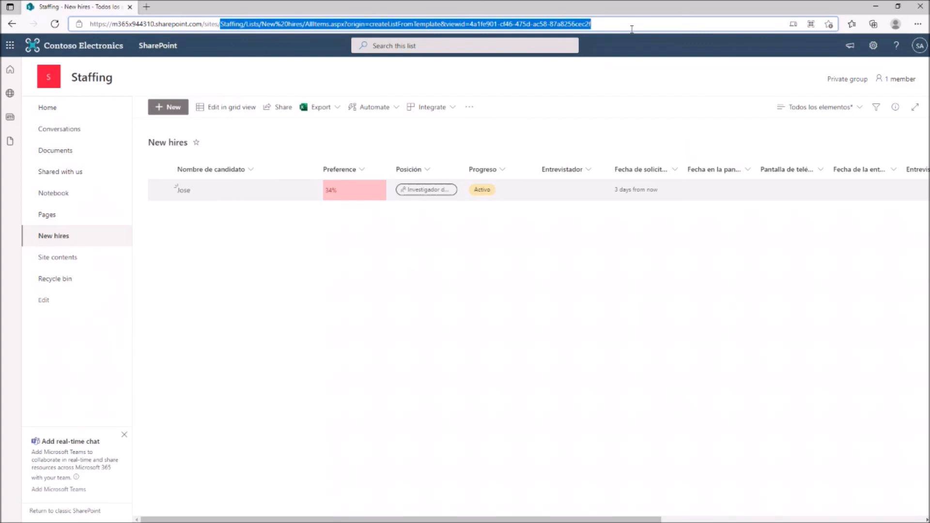
type("Hu")
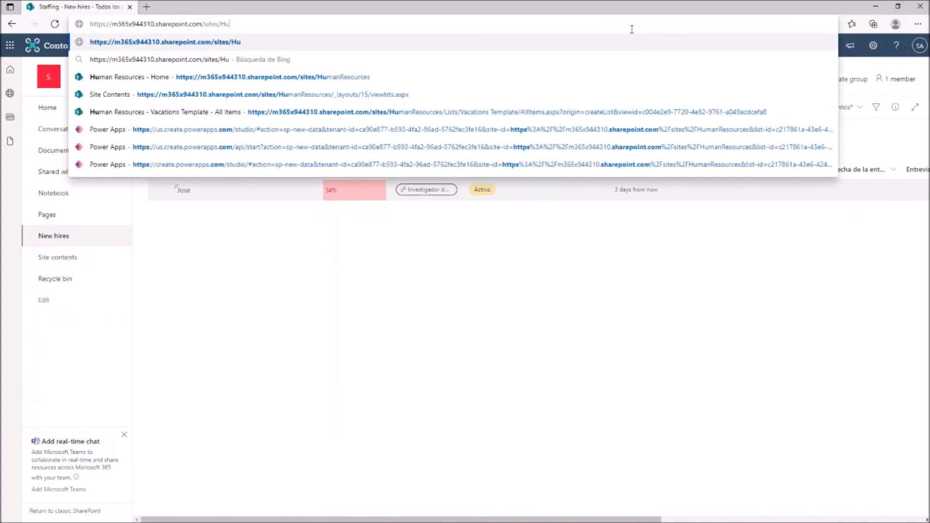
left_click(555, 77)
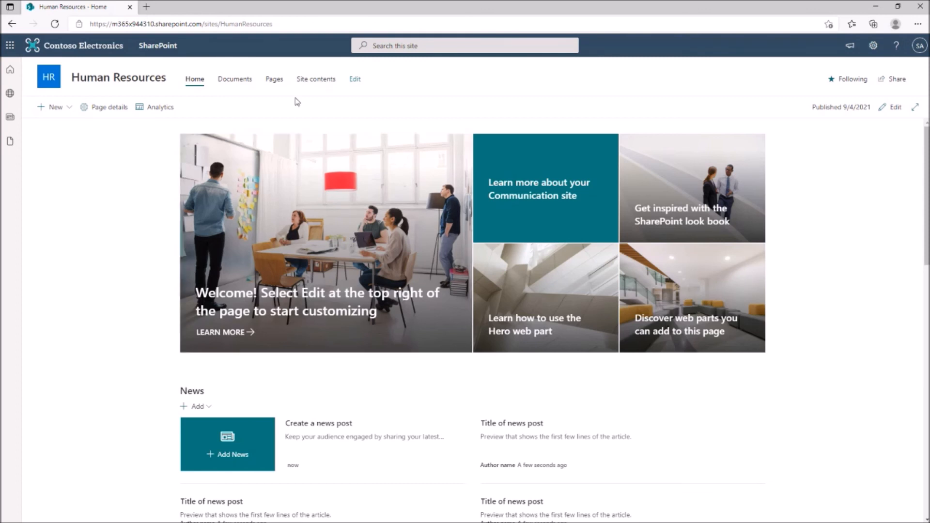
left_click(314, 81)
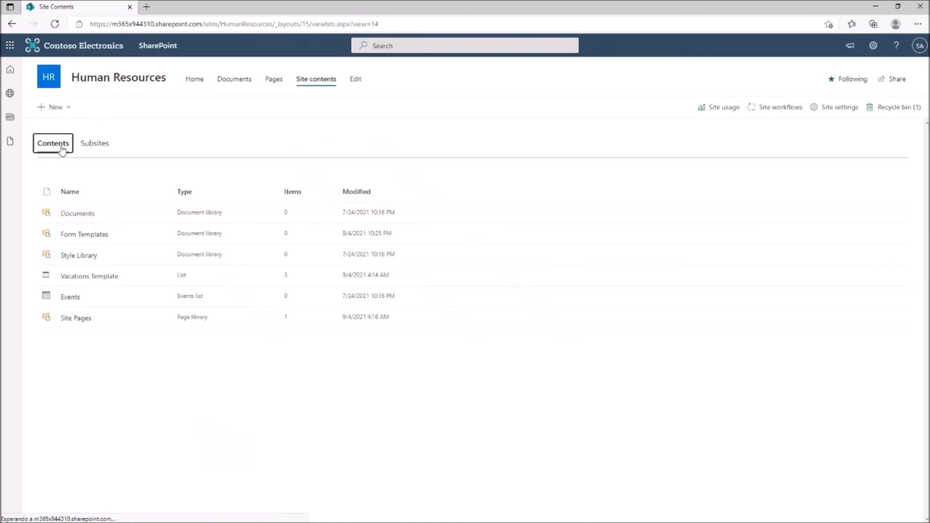
Examine the Vacations Template list's columns and entries, and return to the Human Resources site contents
left_click(100, 274)
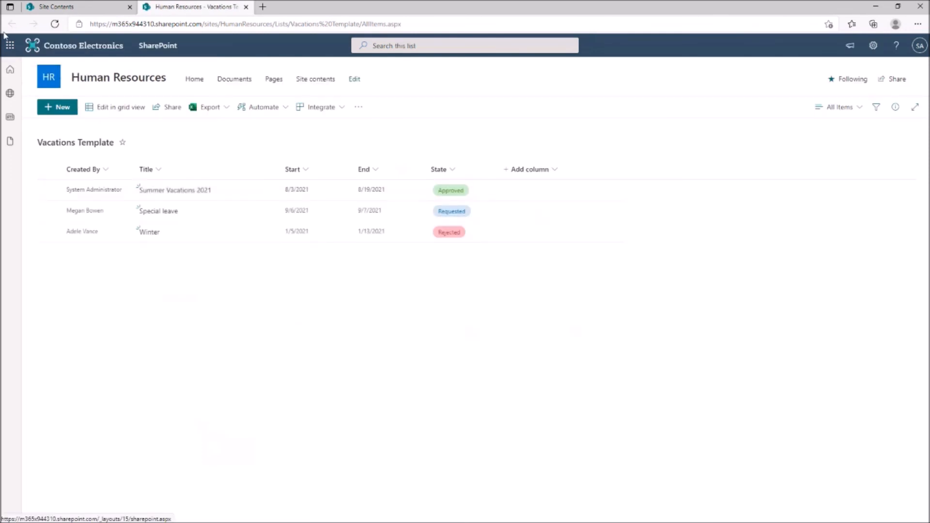
left_click(246, 6)
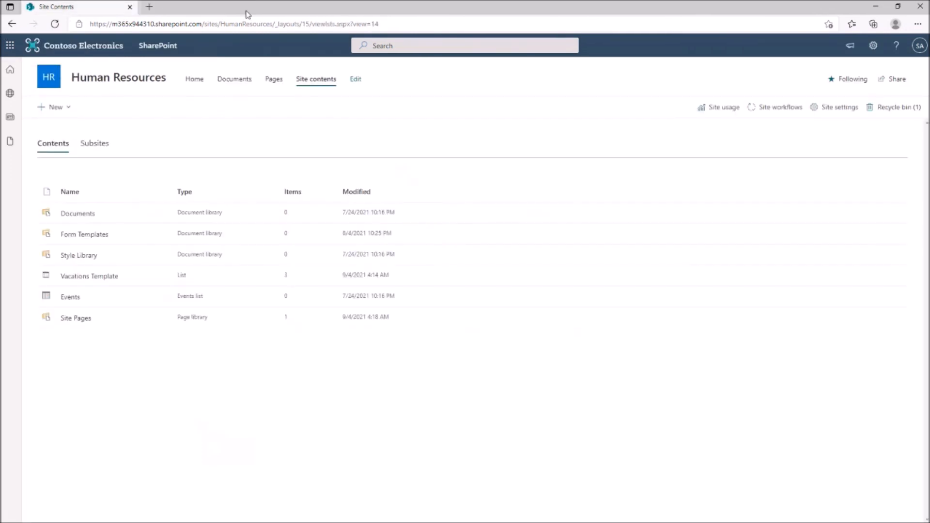
Create a list named Vacations on the Human Resources site, based on the existing Vacations Template list and shown in site navigation
left_click(68, 113)
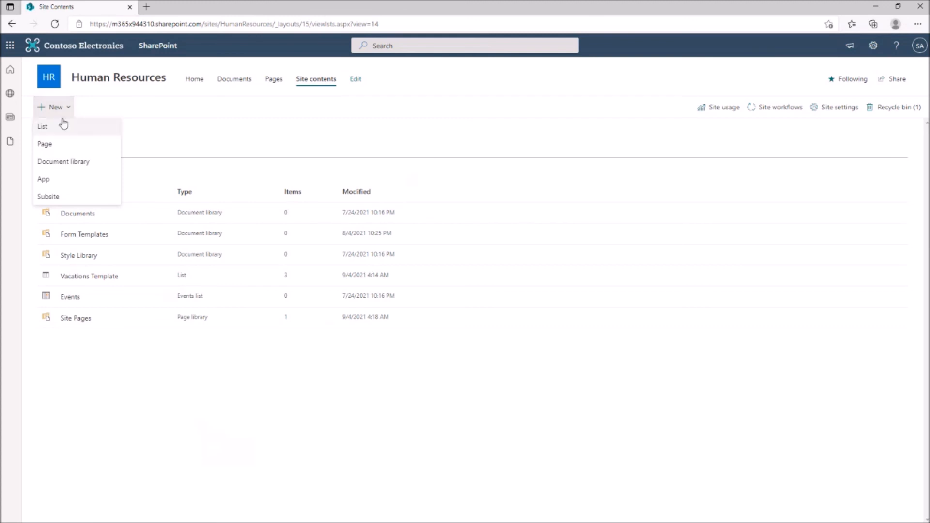
left_click(62, 126)
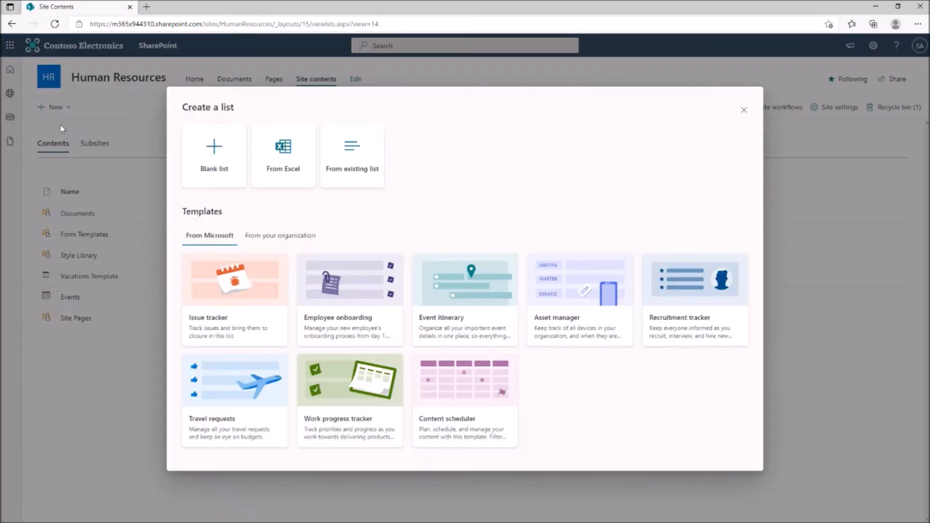
left_click(355, 171)
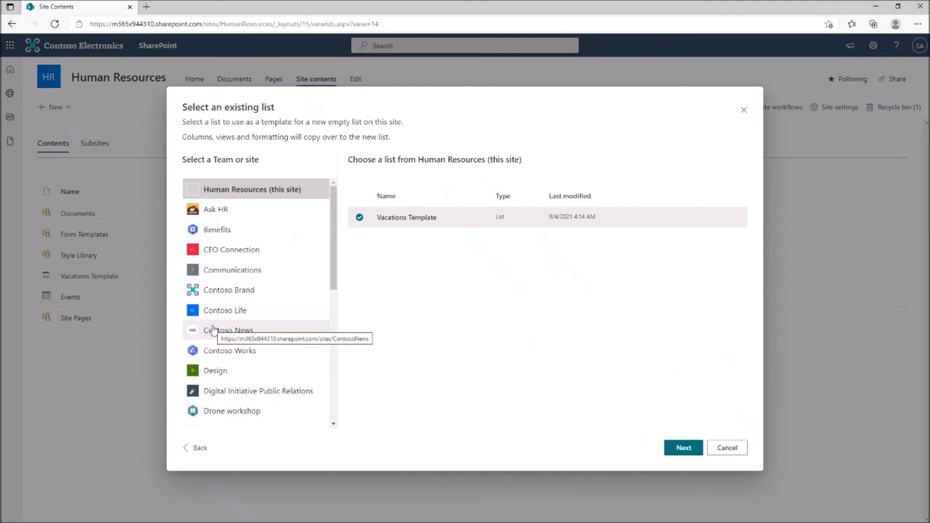
left_click(238, 193)
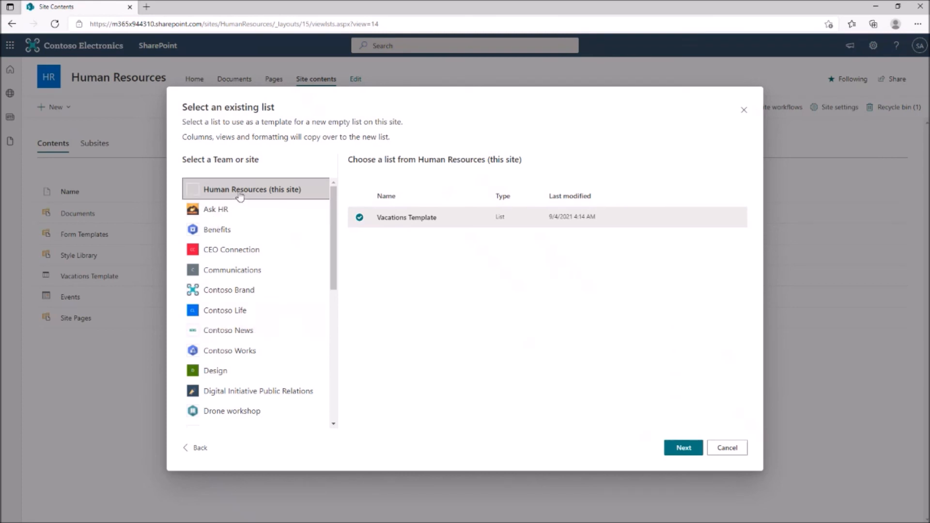
left_click(693, 452)
double_click(422, 239)
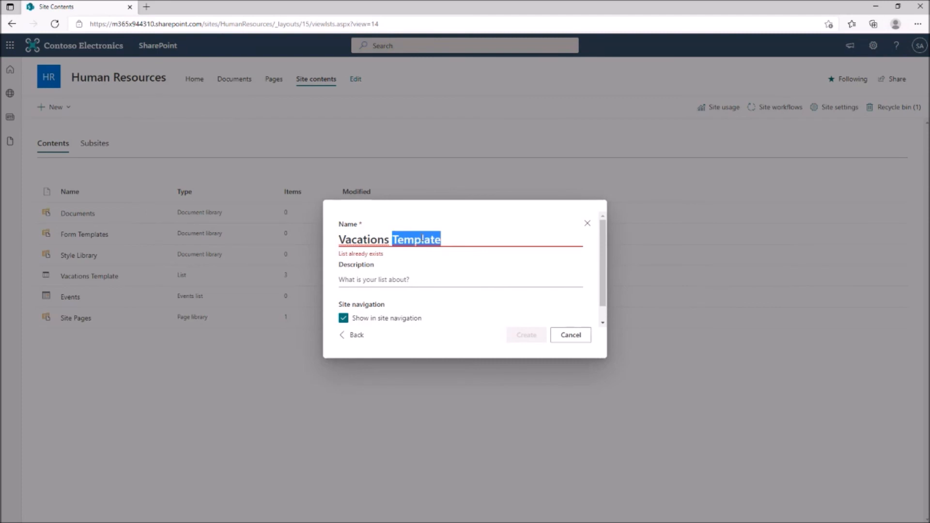
key("BackSpace")
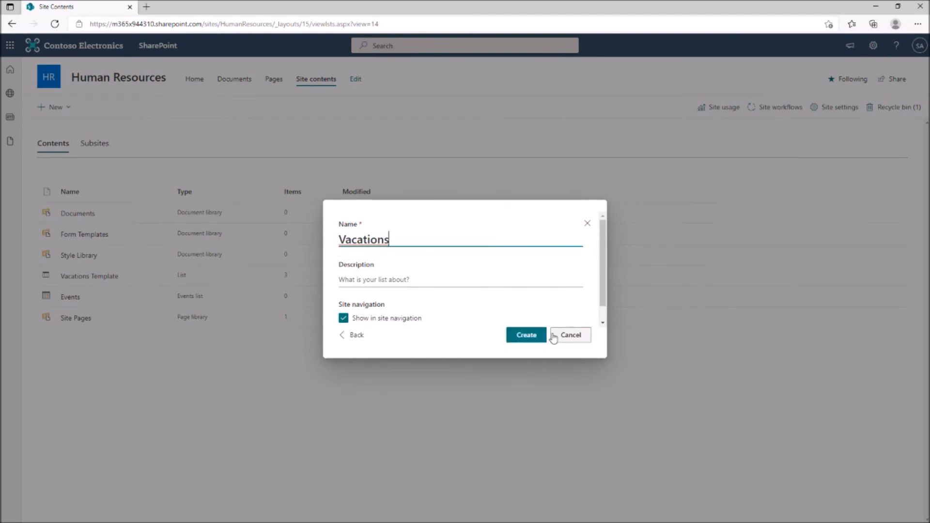
left_click(541, 339)
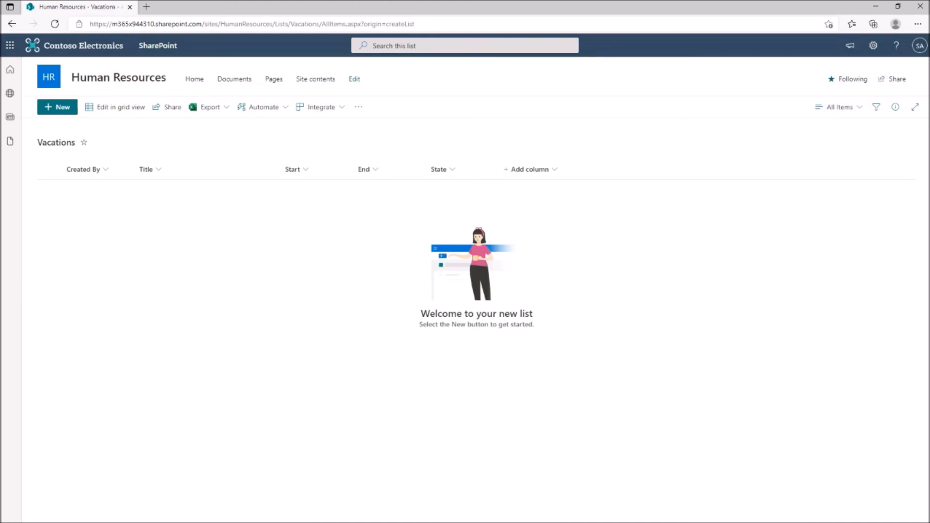
Try to create a Power Apps app named Vacation Request from the empty Vacations list, and close Power Apps
left_click(332, 114)
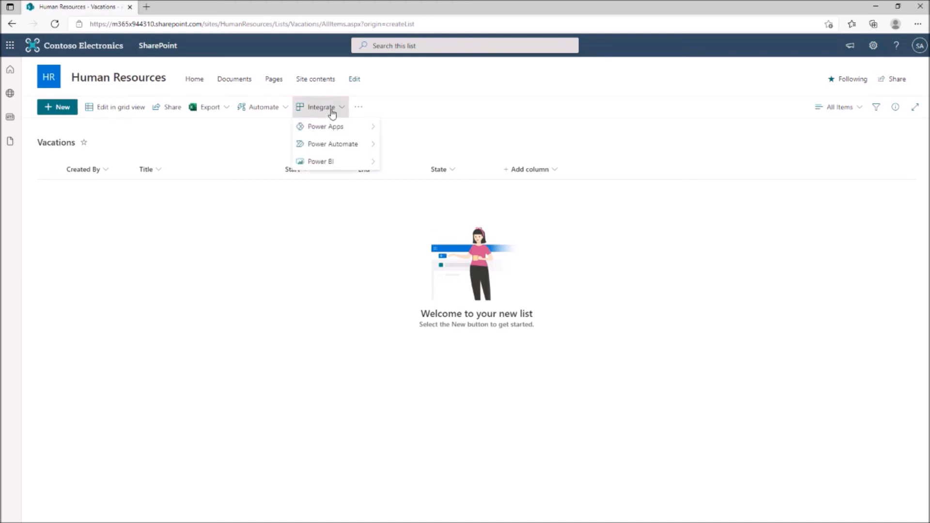
mouse_move(340, 124)
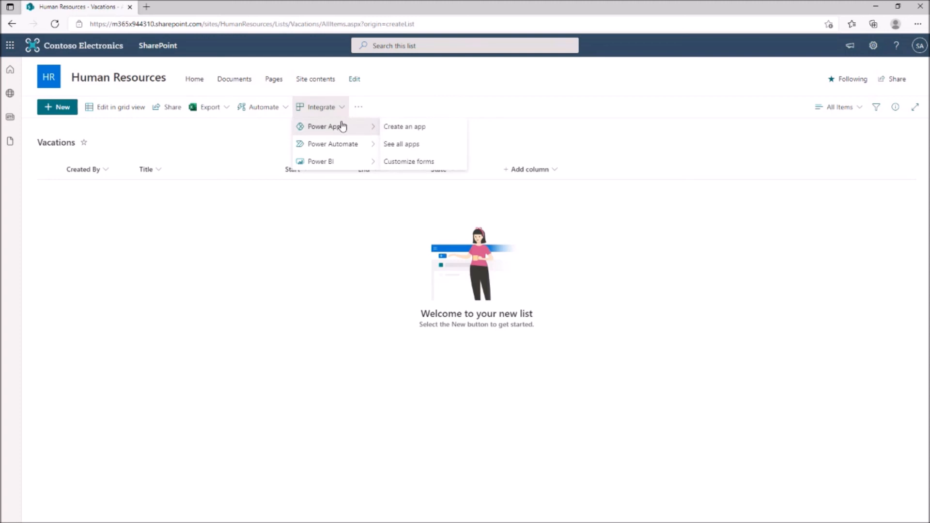
left_click(404, 128)
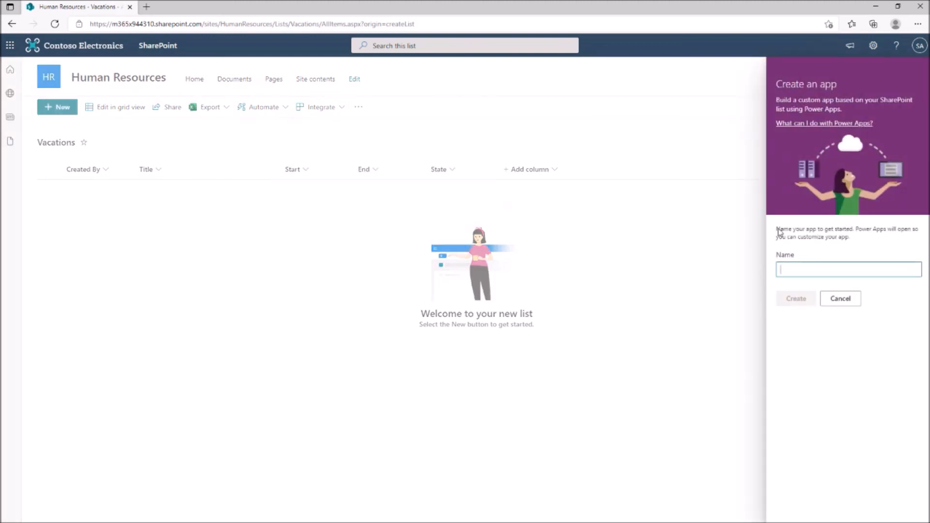
left_click(833, 273)
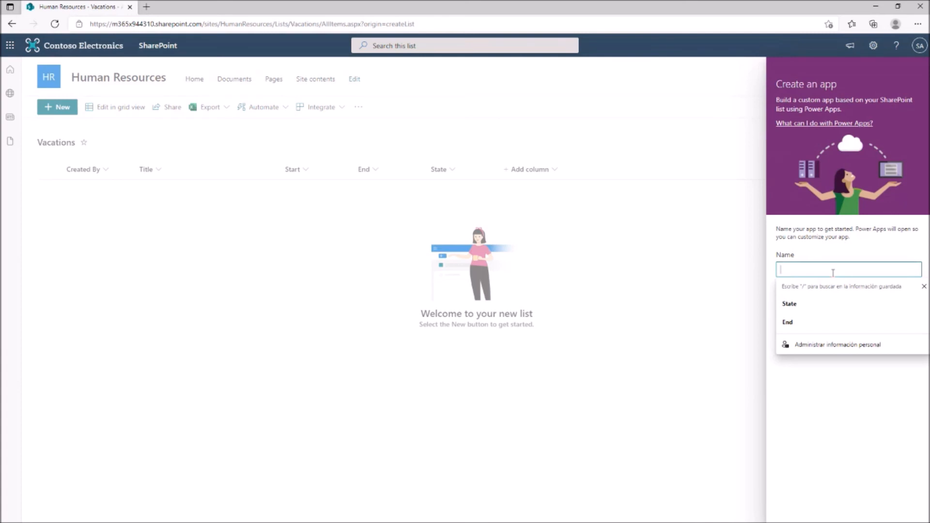
type("V")
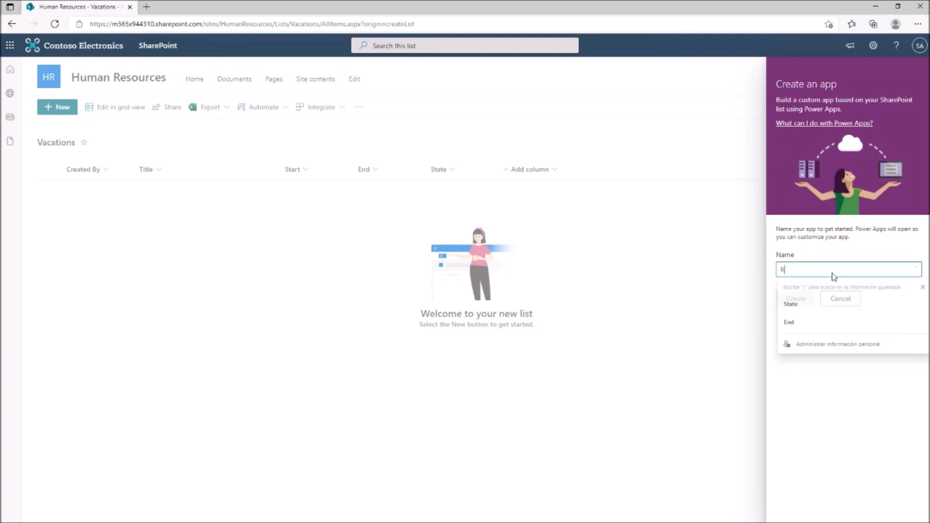
type("acation Reques")
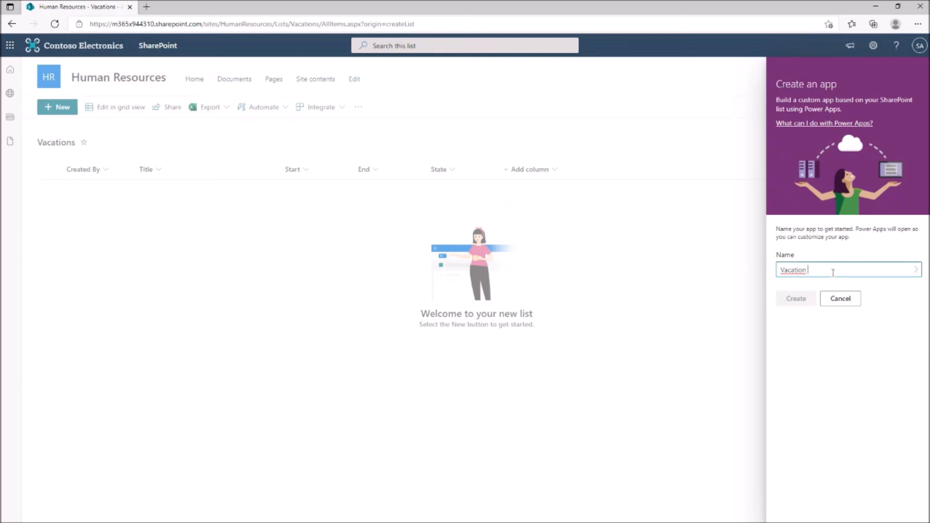
type("t")
left_click(789, 300)
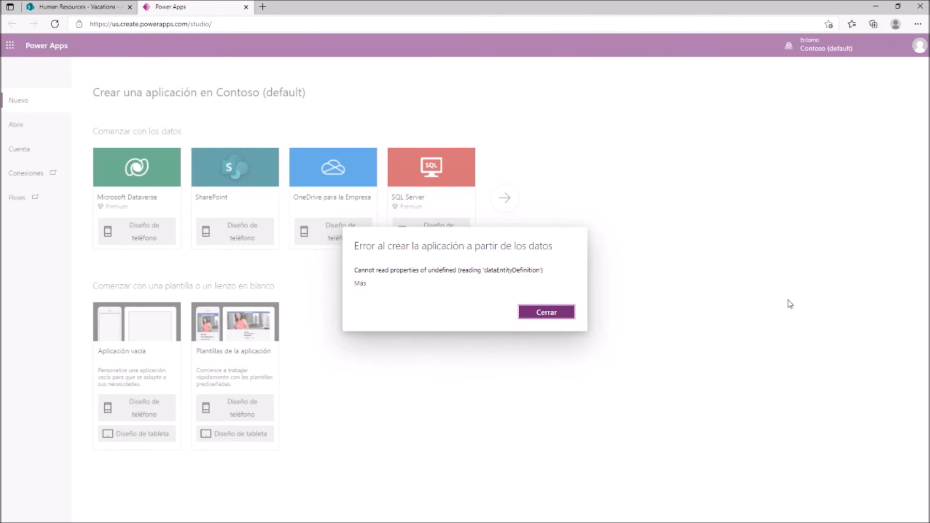
left_click(568, 311)
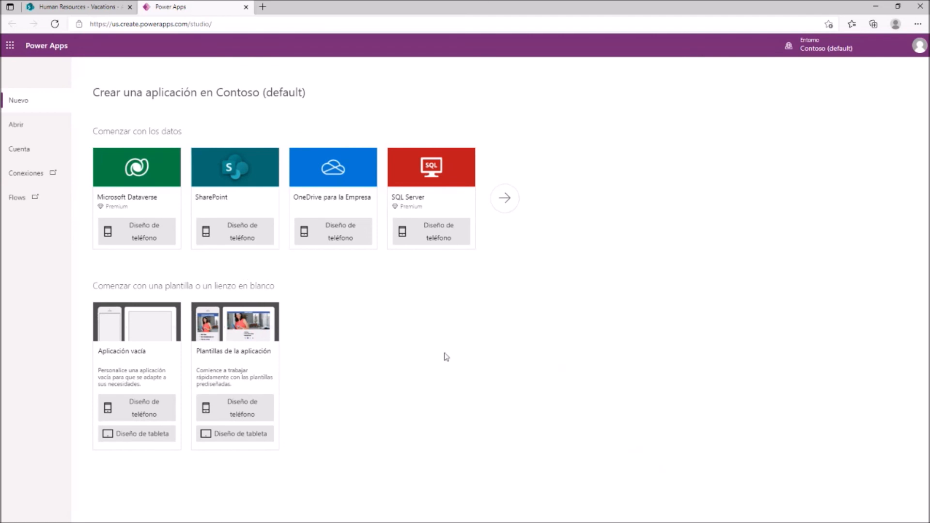
left_click(246, 7)
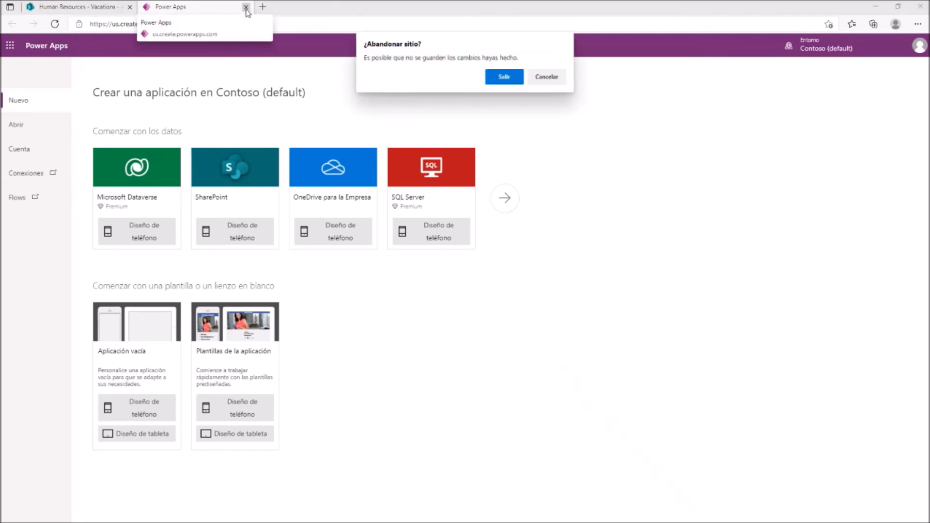
left_click(507, 73)
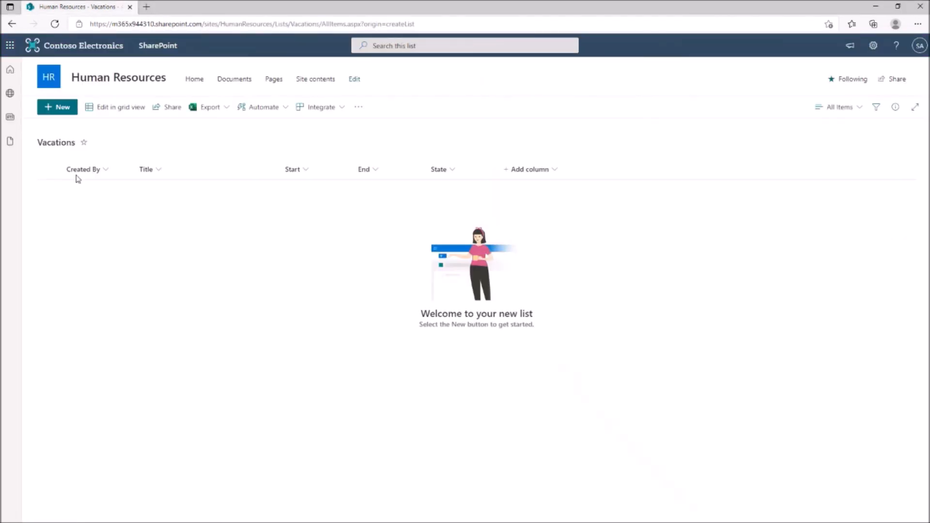
Add an item titled sdadasd to the Vacations list, keeping the default dates and Requested state
left_click(64, 108)
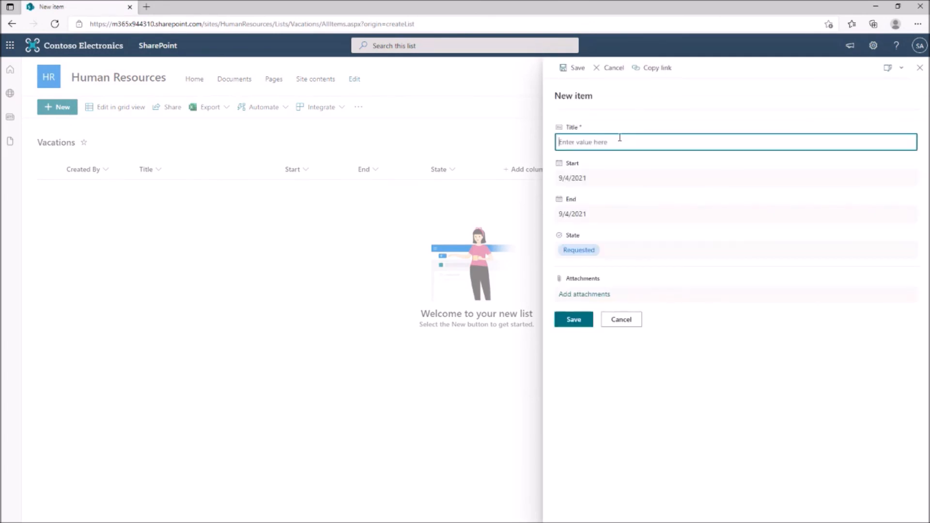
type("sdadasd")
left_click(586, 321)
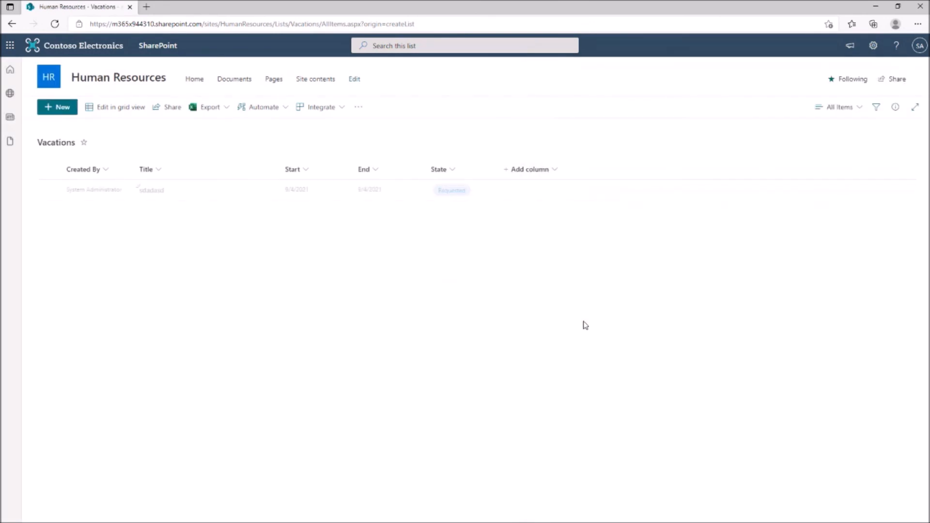
Try again to create the Vacation Request app in Power Apps from the Vacations list containing the sample item
left_click(321, 107)
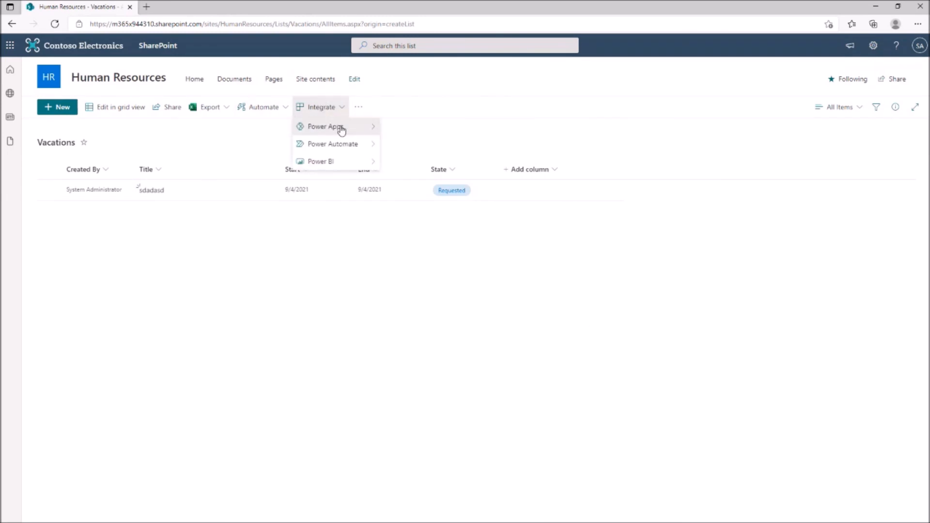
mouse_move(342, 129)
left_click(427, 127)
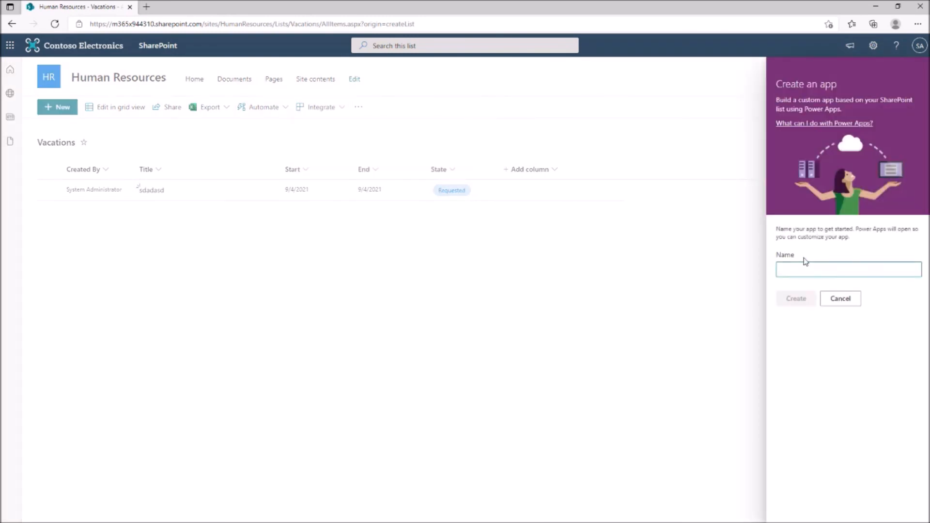
type("Vacation Request")
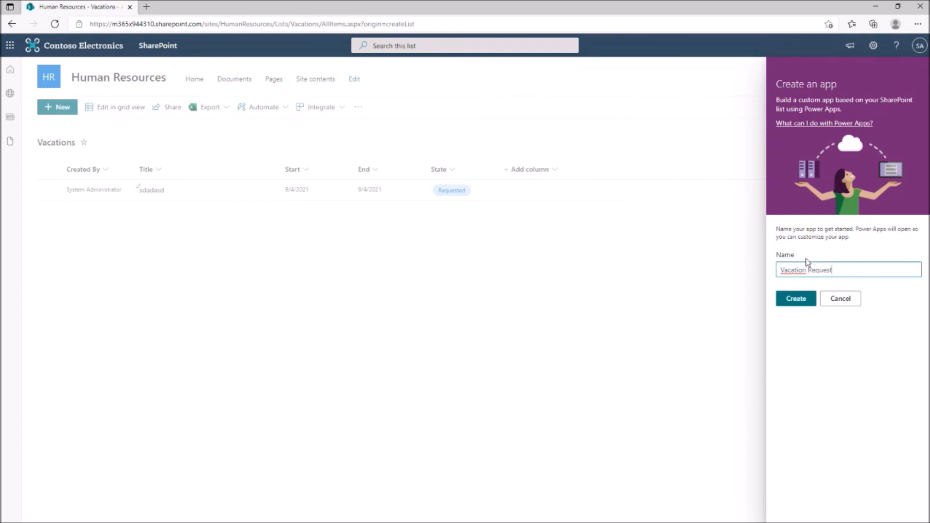
left_click(789, 297)
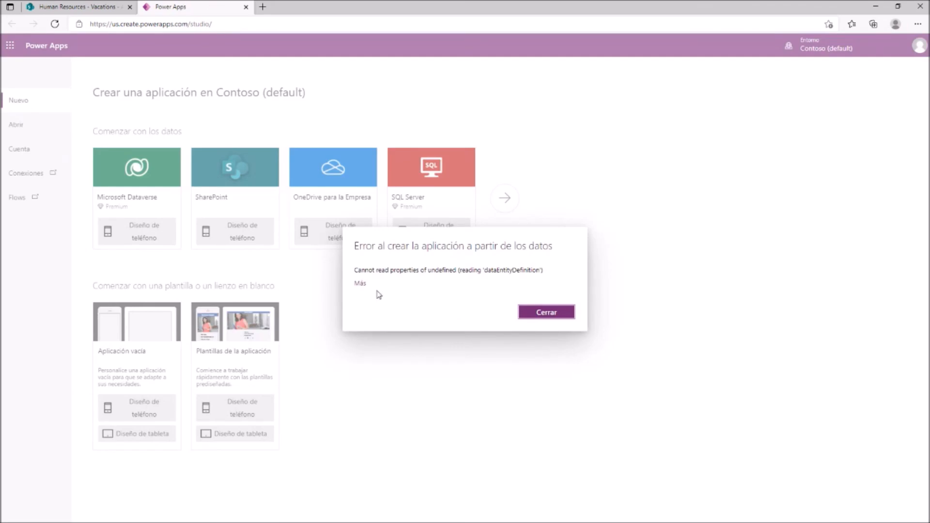
Examine the technical details of the app creation error, and close Power Apps without saving
left_click(361, 285)
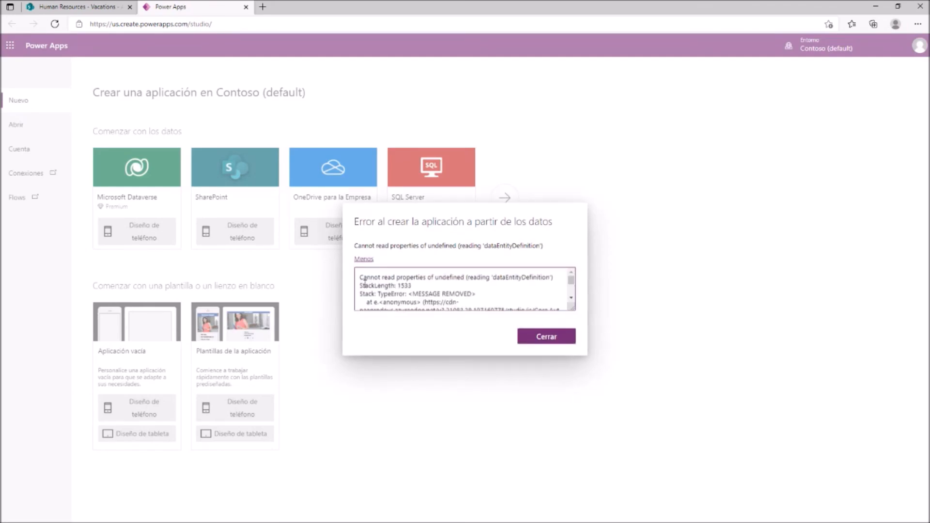
scroll(453, 301, "down", 6)
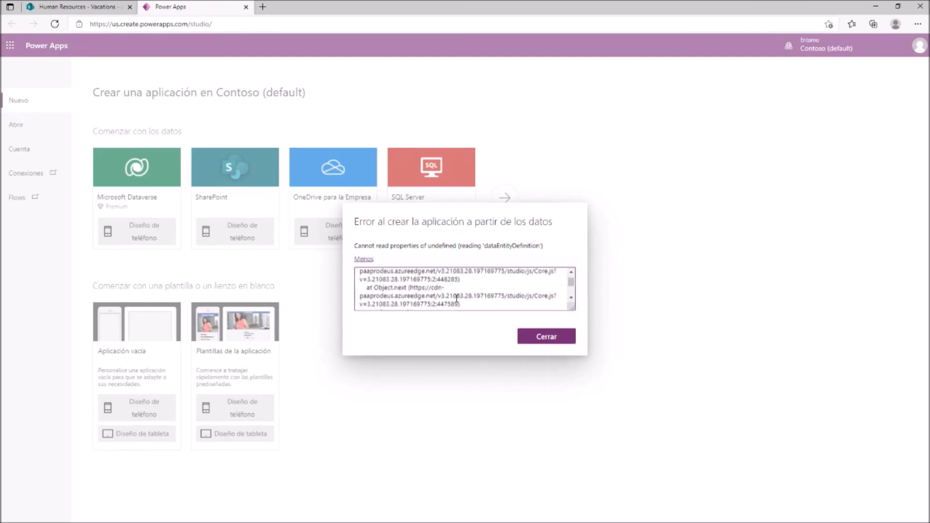
scroll(456, 299, "up", 8)
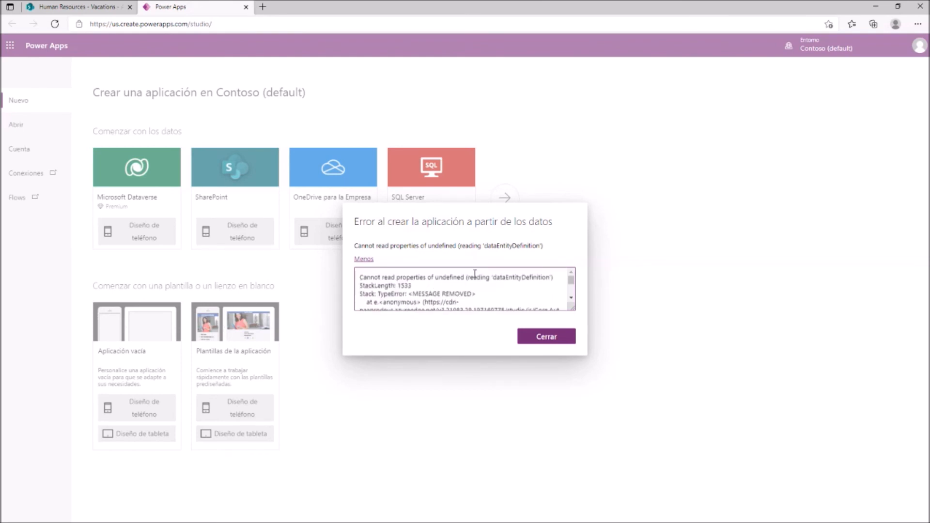
left_click(544, 336)
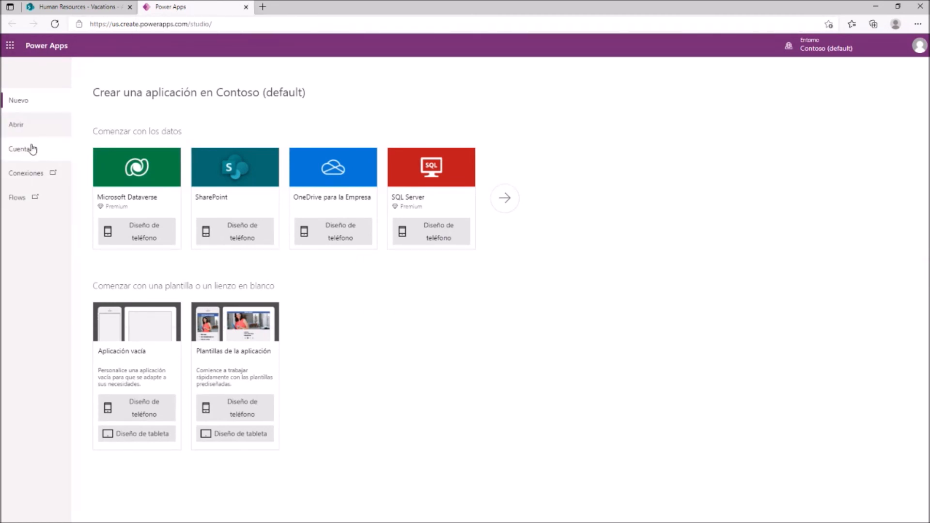
left_click(246, 7)
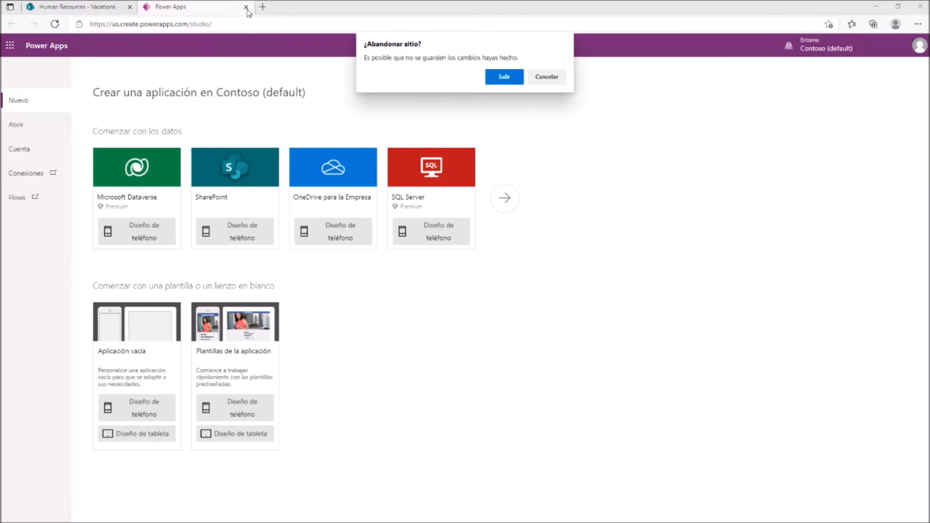
left_click(502, 85)
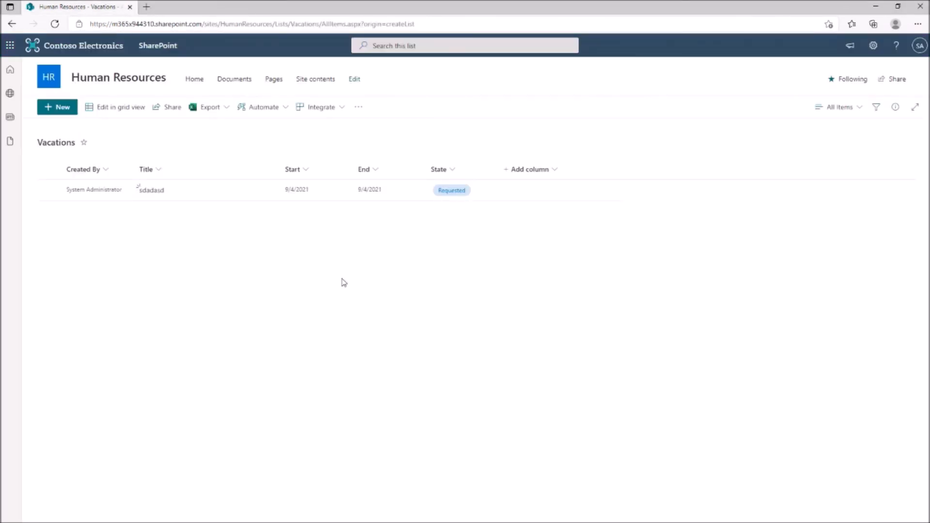
Try to create a Power Apps app named Vac from the Vacations list, and leave Power Apps for the list
left_click(319, 107)
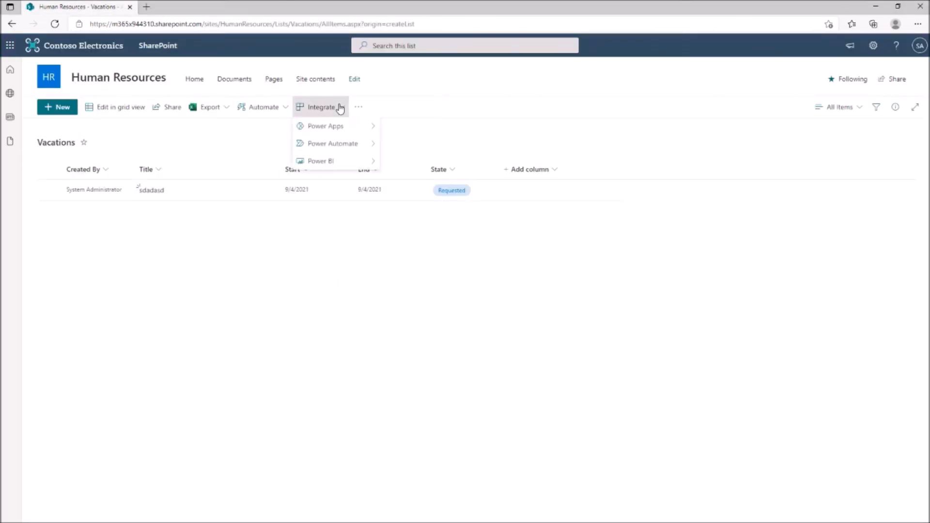
mouse_move(337, 126)
left_click(425, 126)
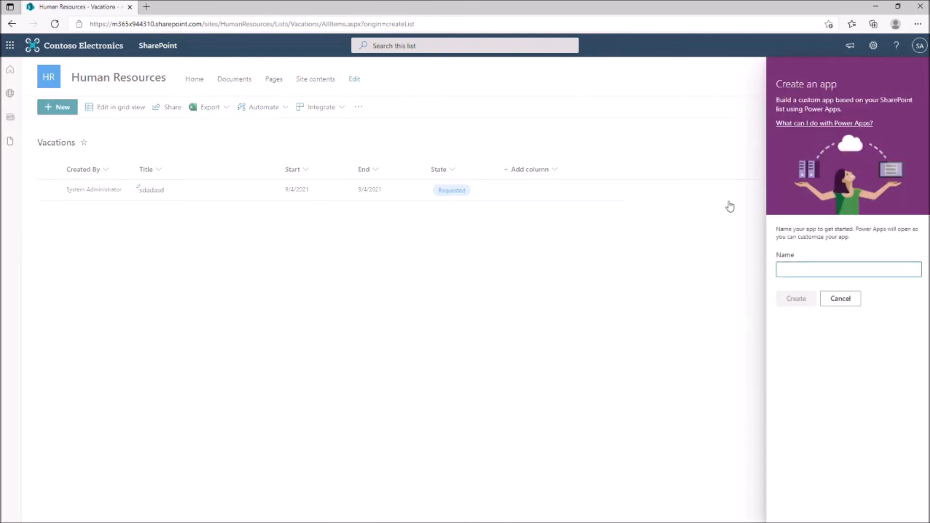
type("Vac")
left_click(797, 298)
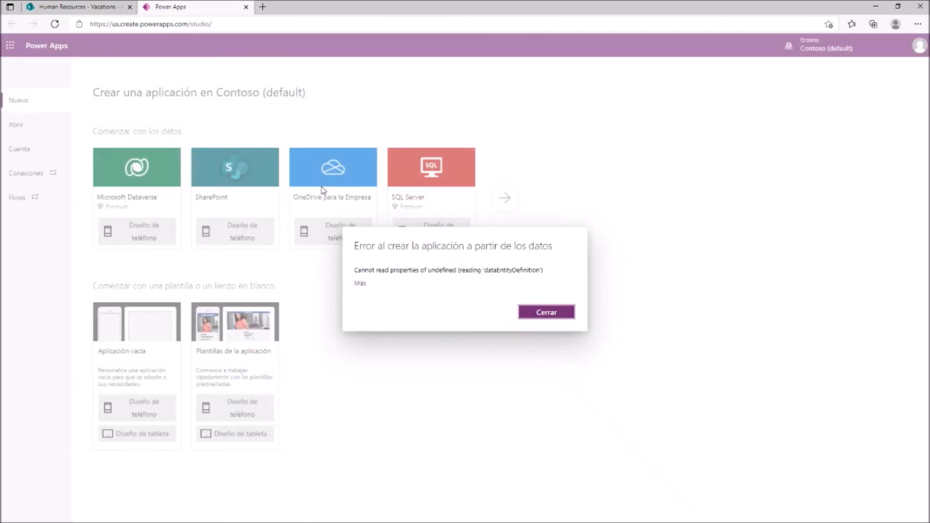
left_click(565, 315)
left_click(246, 8)
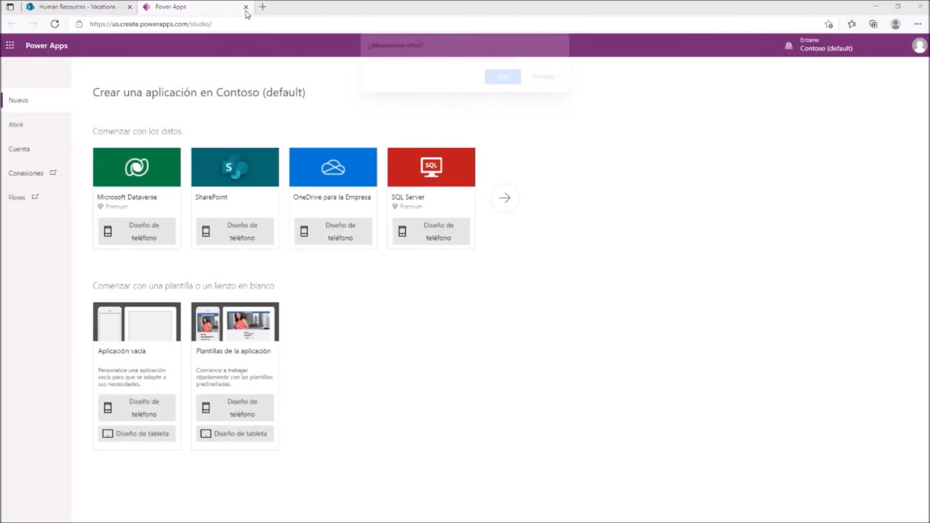
left_click(504, 77)
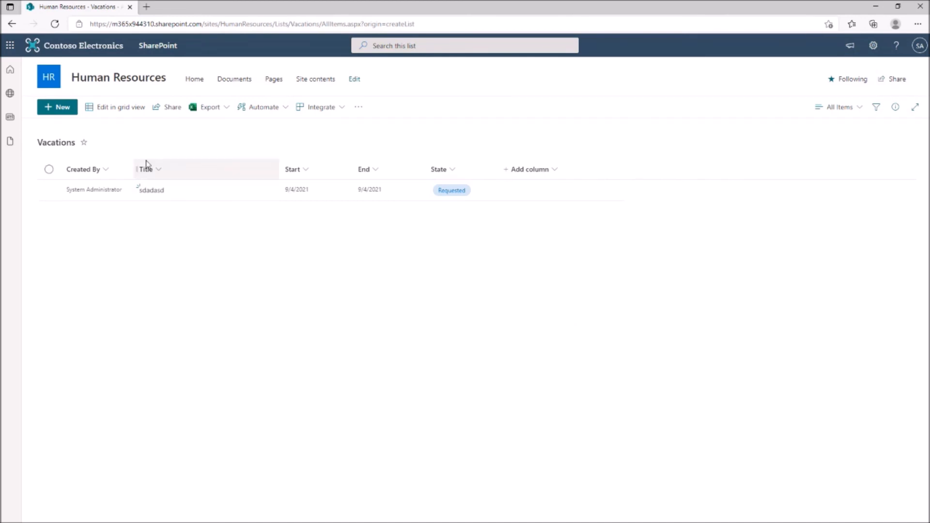
Open the Human Resources site's home page
left_click(194, 79)
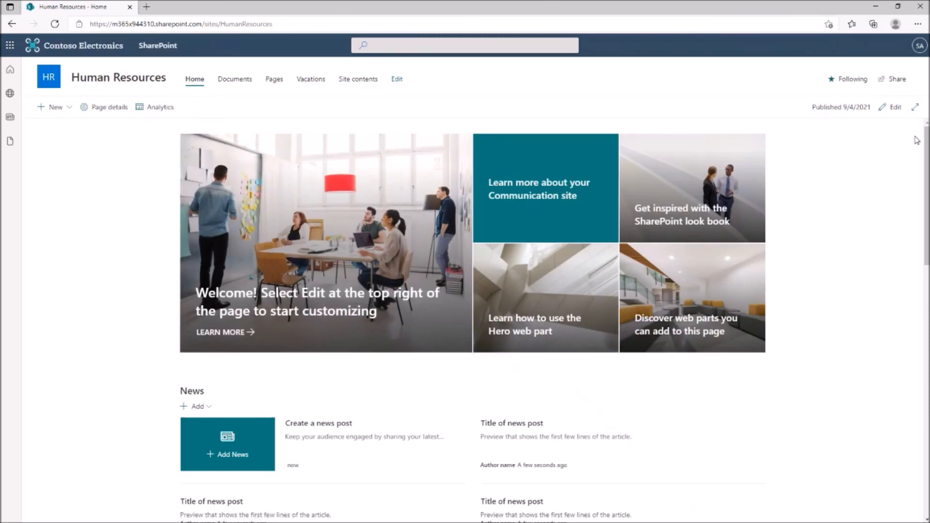
Edit the home page and change the hero section's layout to One-third right
left_click(891, 107)
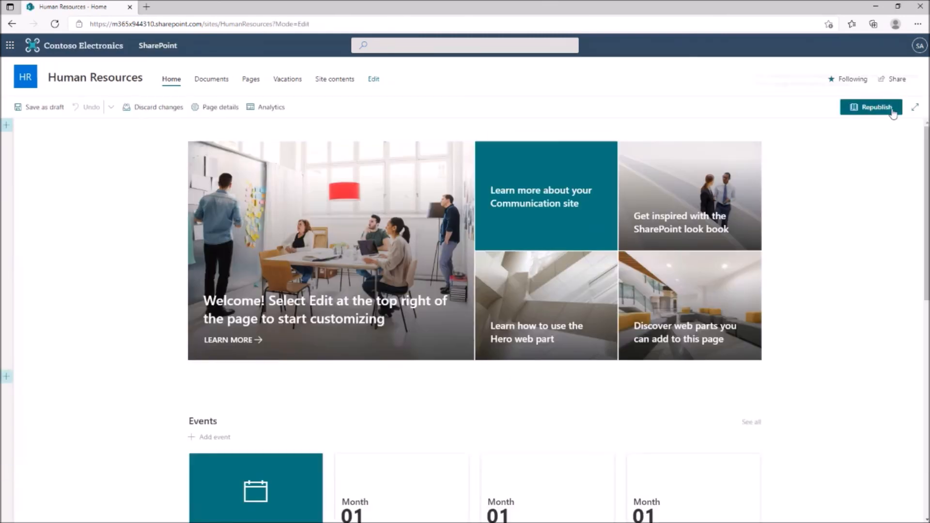
left_click(80, 189)
left_click(7, 142)
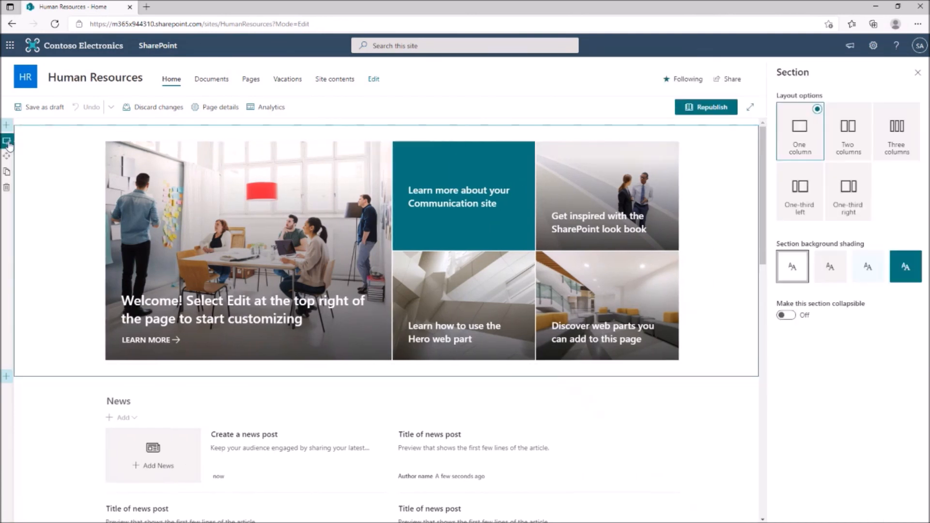
left_click(854, 190)
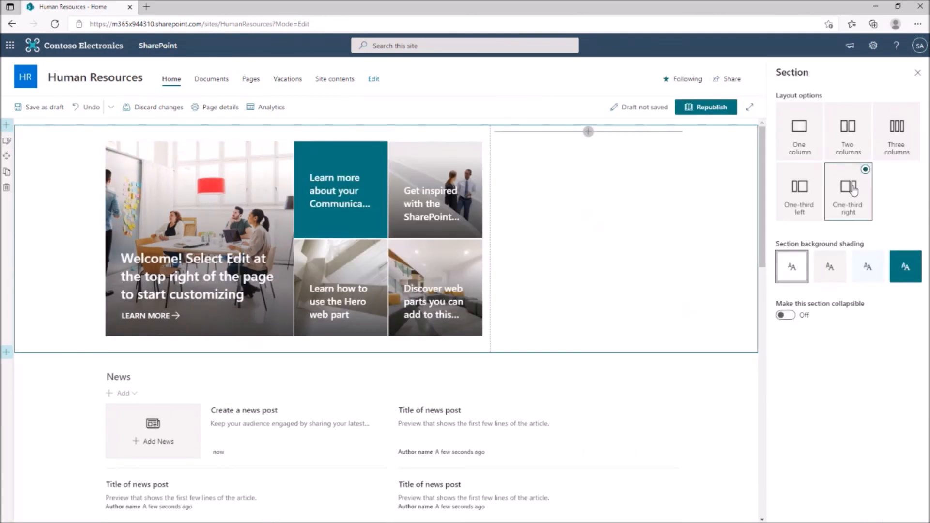
Add a Microsoft PowerApps web part to the hero section's empty column without linking an app, and republish the page
left_click(588, 133)
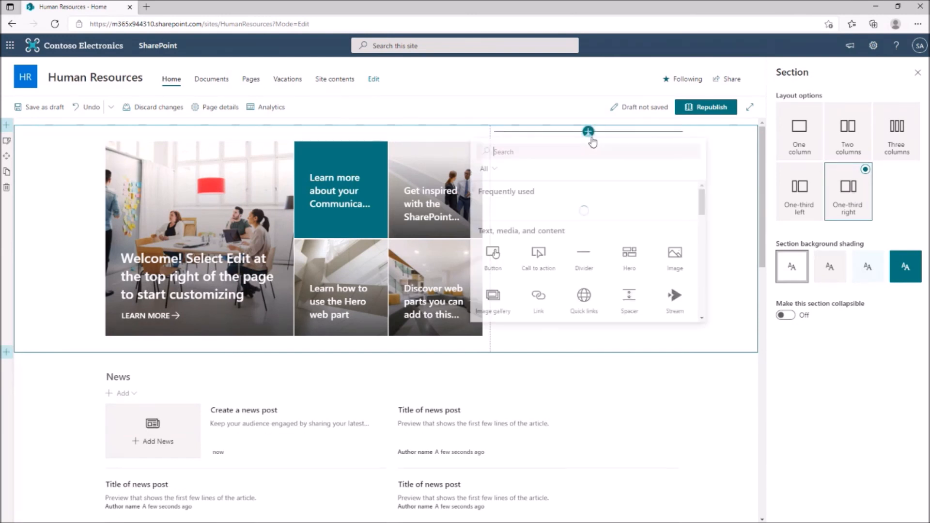
left_click(505, 244)
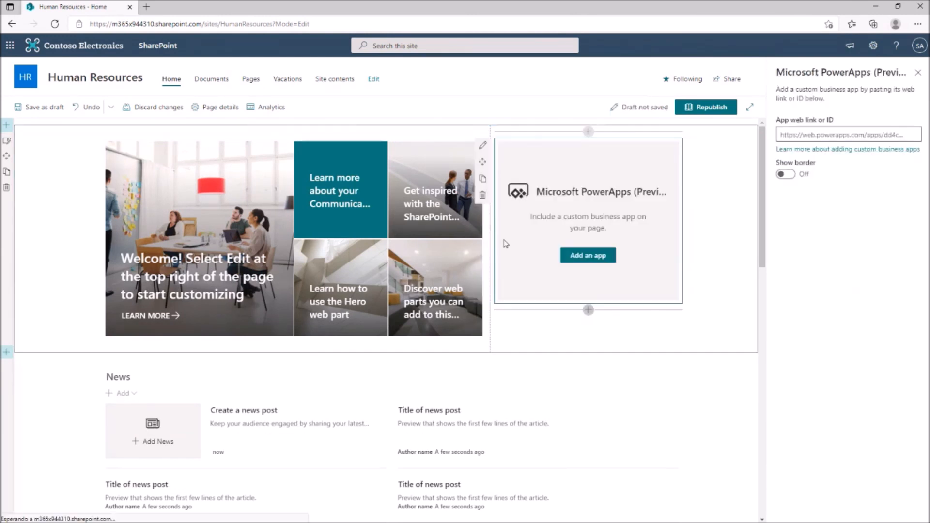
left_click(860, 136)
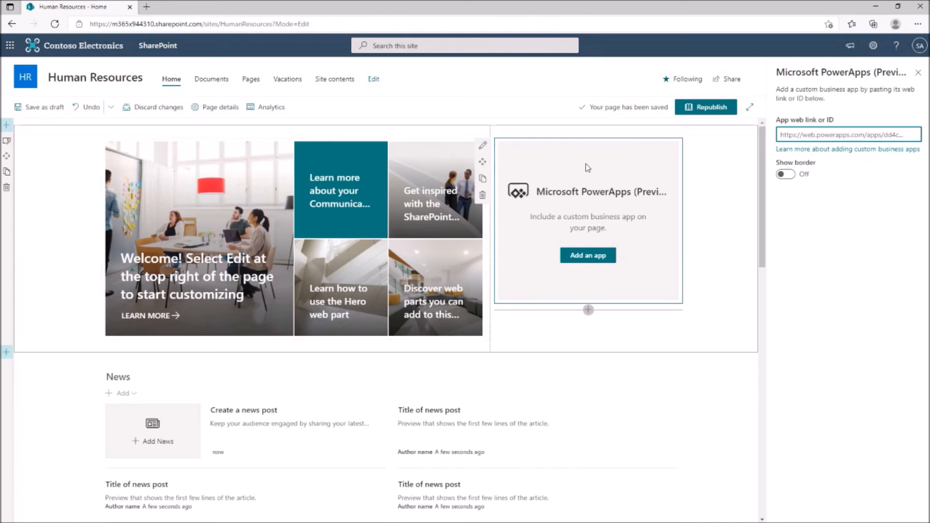
left_click(709, 108)
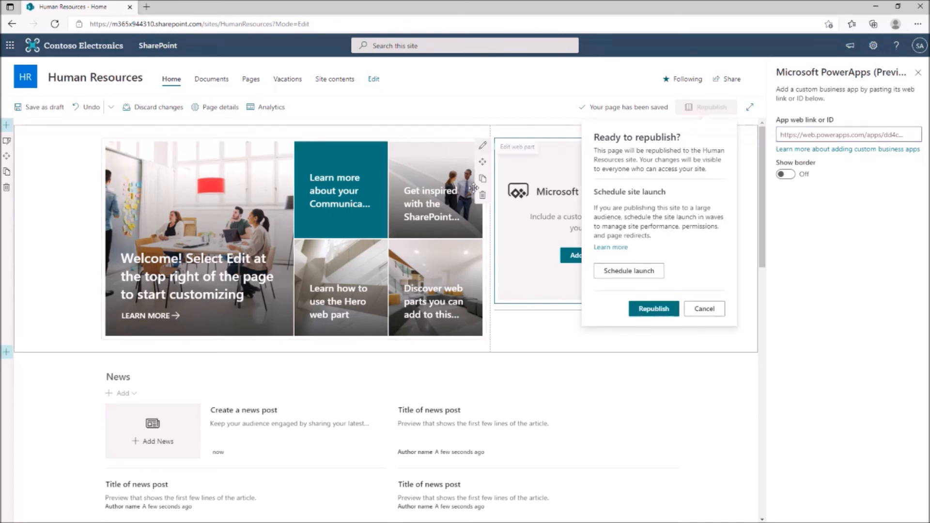
left_click(654, 309)
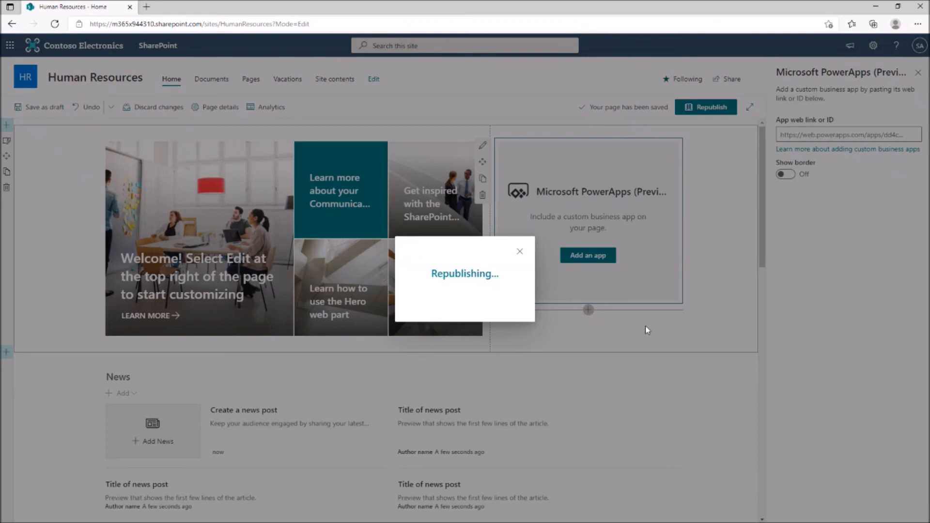